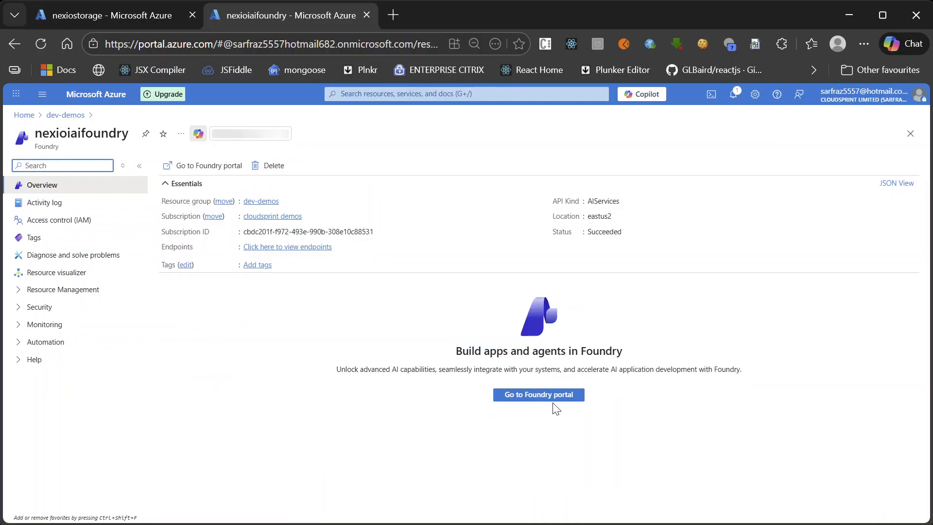
Open the nexioiaifoundry resource in the Foundry portal and start designing a new workflow
{"action": "left_click", "coordinate": [546, 394]}
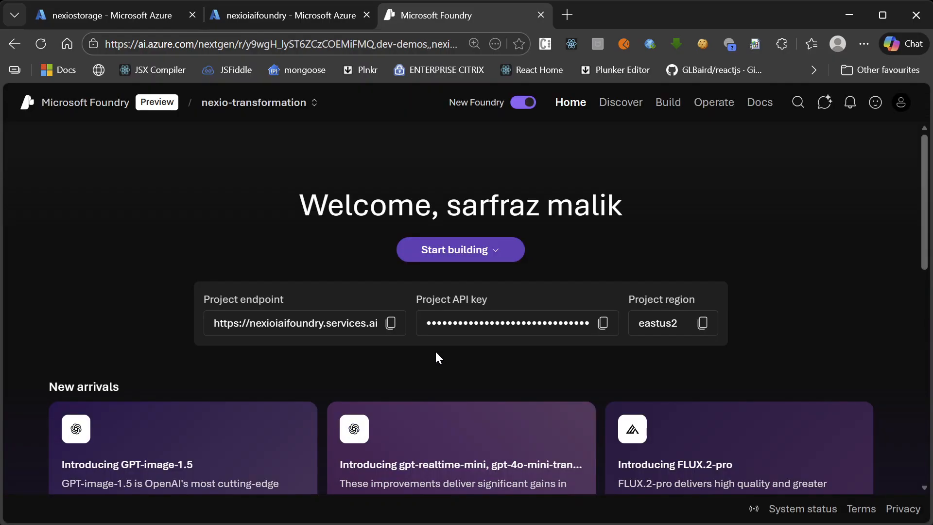
{"action": "left_click", "coordinate": [509, 255]}
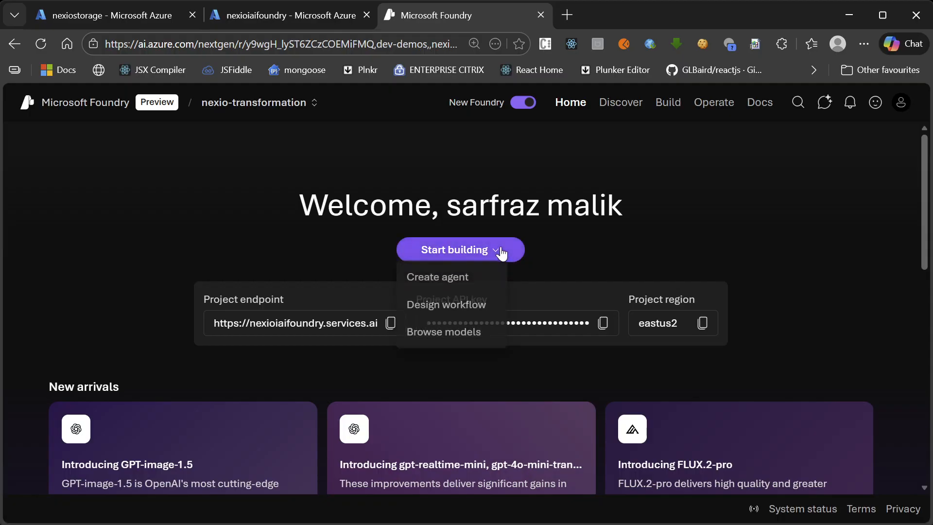
{"action": "left_click", "coordinate": [453, 312]}
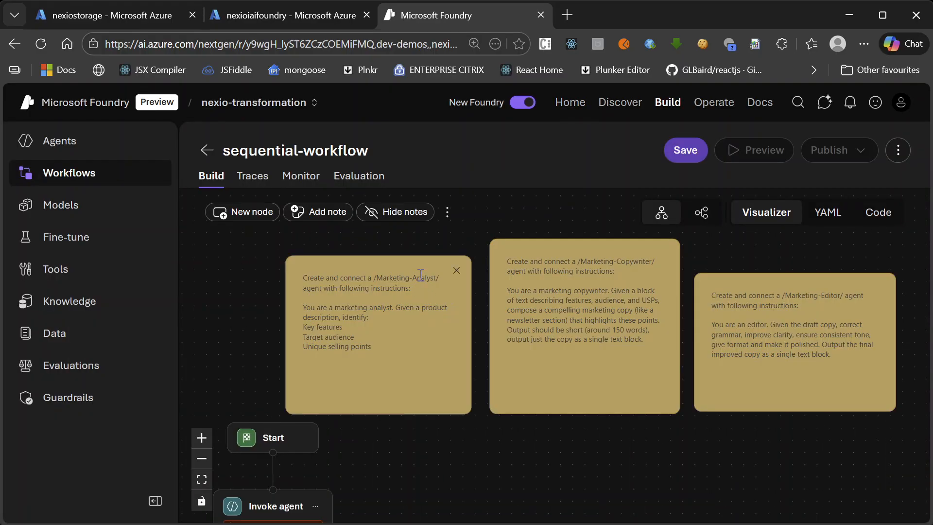
Delete the Marketing-Analyst, Marketing-Copywriter and Marketing-Editor instruction notes from the workflow canvas
{"action": "left_click", "coordinate": [456, 270]}
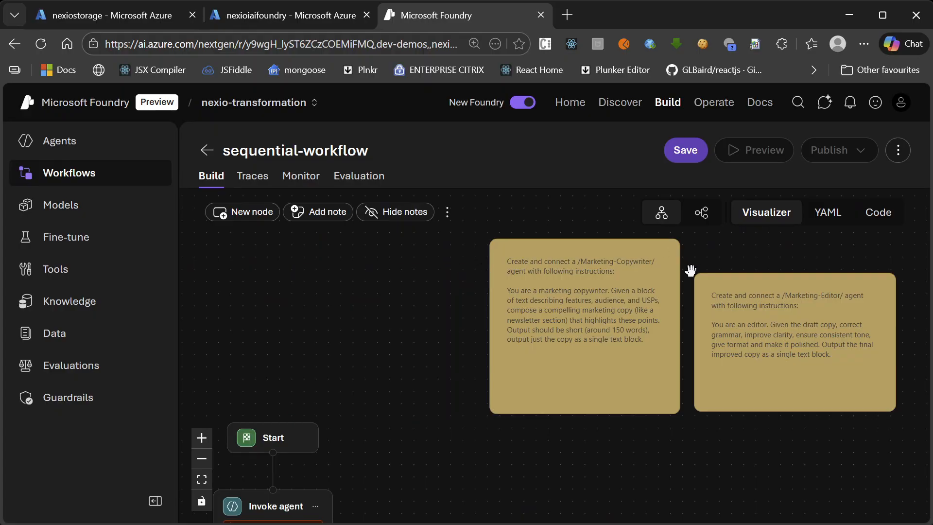
{"action": "left_click", "coordinate": [666, 254]}
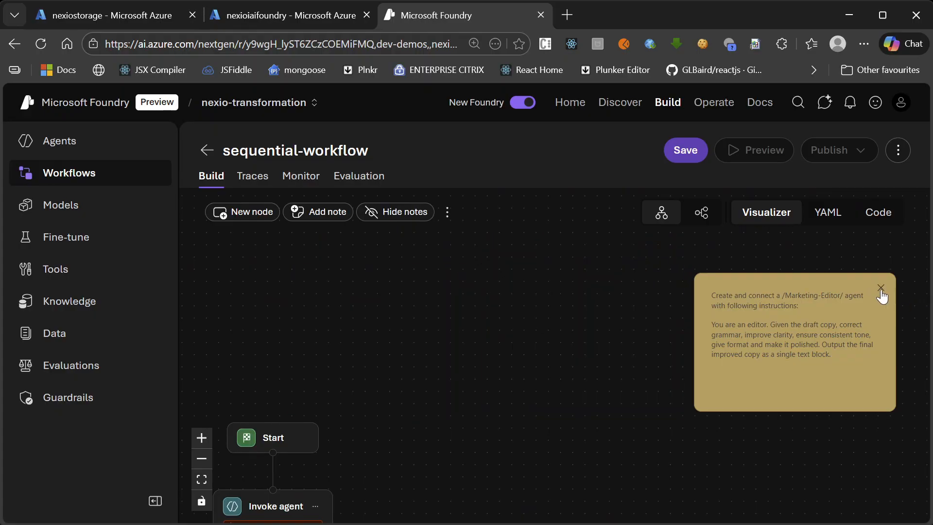
{"action": "left_click", "coordinate": [881, 290]}
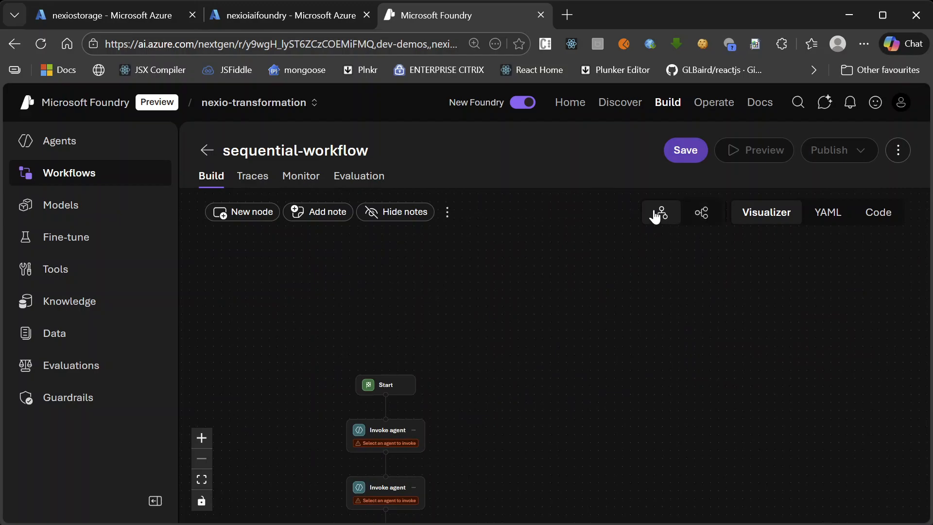
Switch the workflow diagram to the horizontal layout and return it to the vertical layout
{"action": "left_click", "coordinate": [702, 212]}
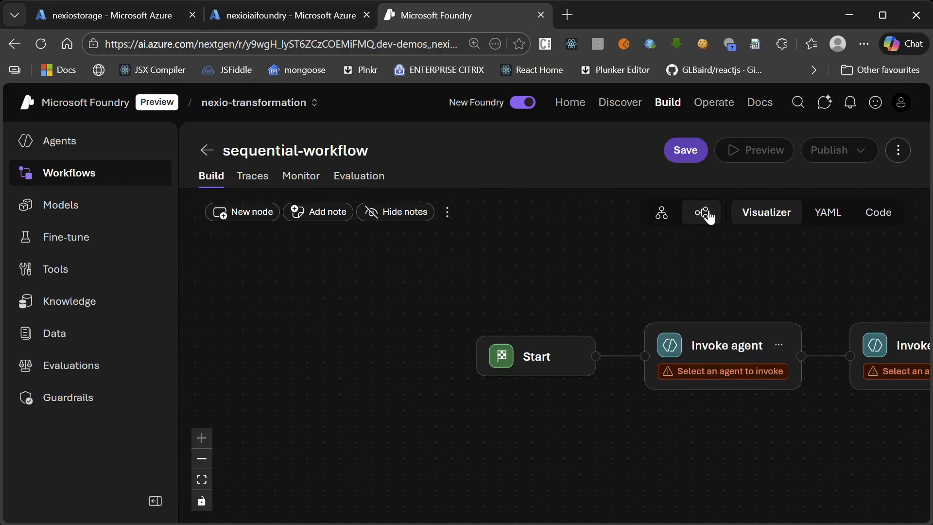
{"action": "left_click", "coordinate": [658, 214]}
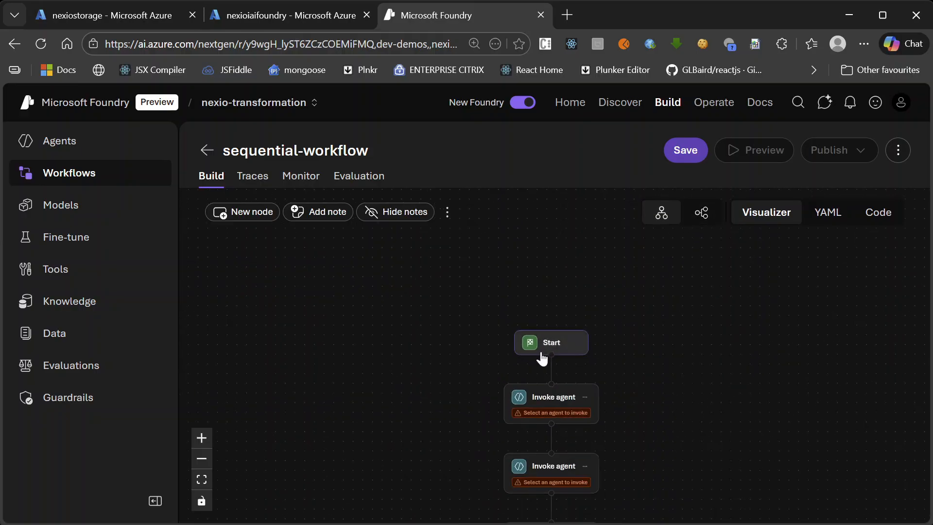
Delete all three Invoke agent nodes from the sequential workflow, keeping only the Start node
{"action": "scroll", "coordinate": [558, 355], "scroll_direction": "down", "scroll_amount": 3}
{"action": "scroll", "coordinate": [542, 462], "scroll_direction": "up", "scroll_amount": 4}
{"action": "scroll", "coordinate": [533, 288], "scroll_direction": "down", "scroll_amount": 2}
{"action": "scroll", "coordinate": [546, 437], "scroll_direction": "up", "scroll_amount": 1}
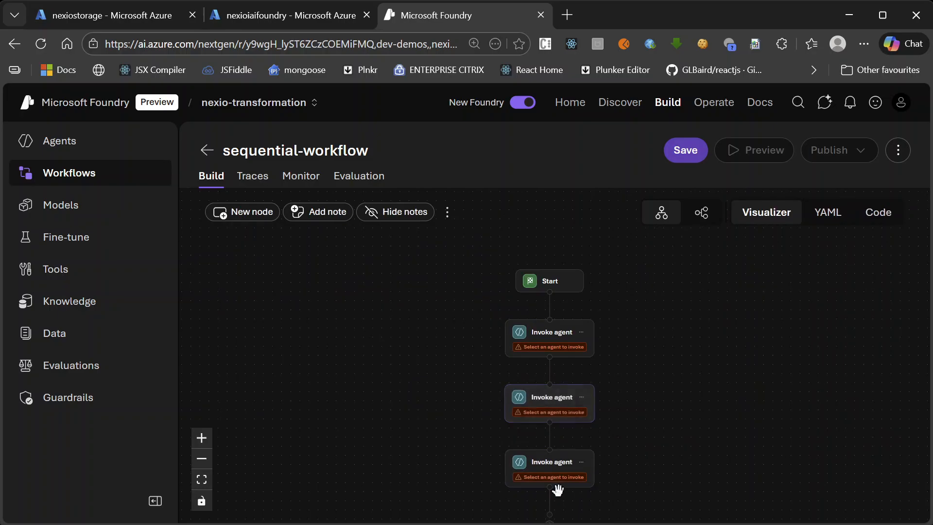
{"action": "left_click", "coordinate": [582, 462]}
{"action": "left_click", "coordinate": [610, 443]}
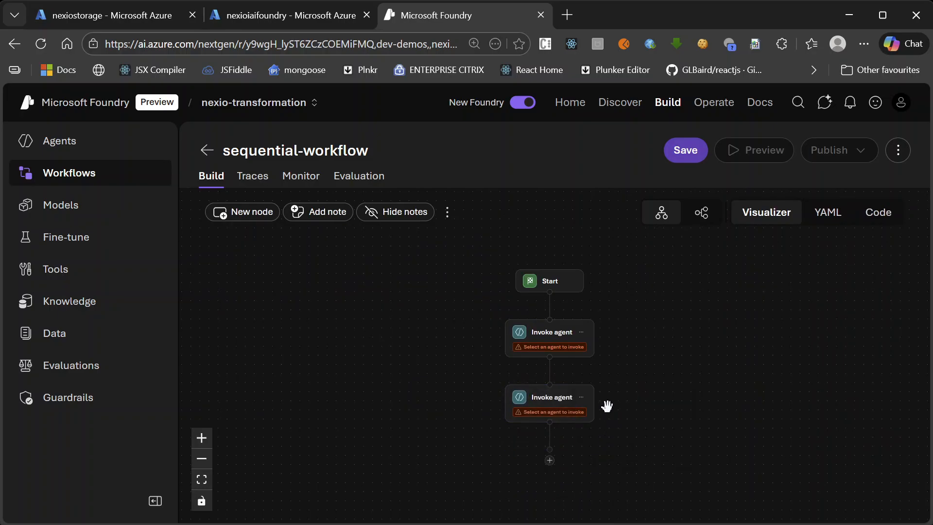
{"action": "left_click", "coordinate": [581, 397]}
{"action": "left_click", "coordinate": [625, 473]}
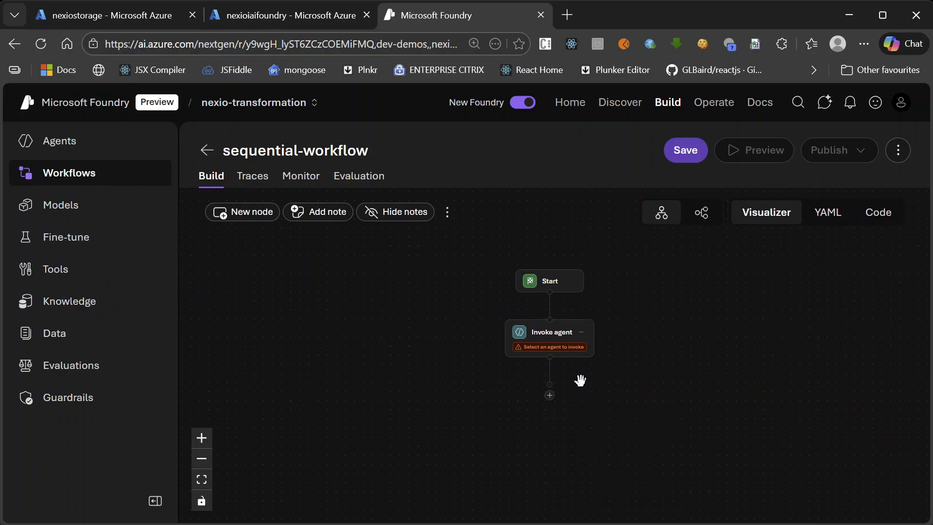
{"action": "left_click", "coordinate": [581, 332]}
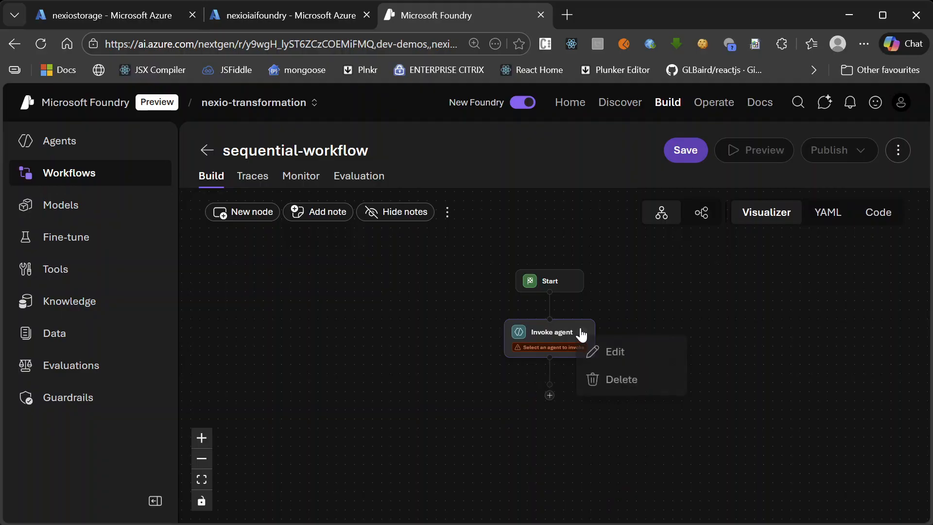
{"action": "left_click", "coordinate": [614, 383]}
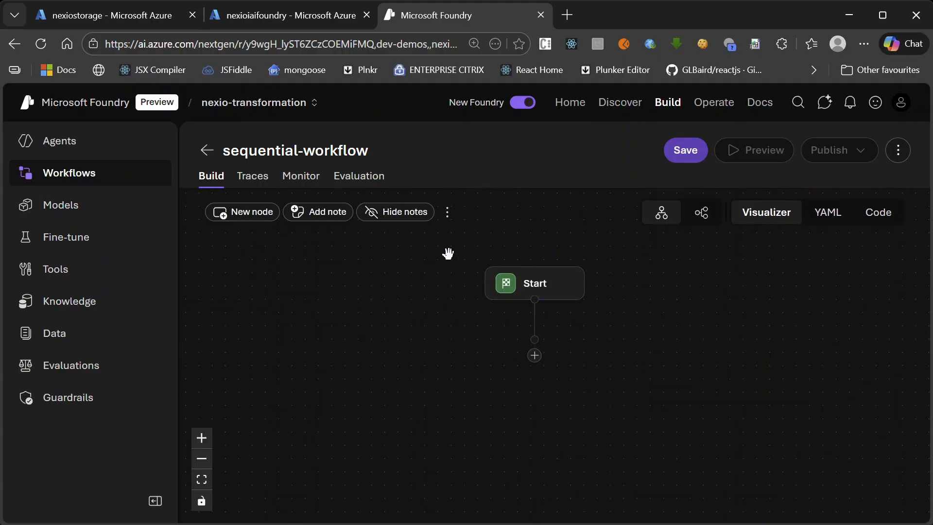
Add a Send message action directly after the Start node
{"action": "left_click", "coordinate": [534, 355]}
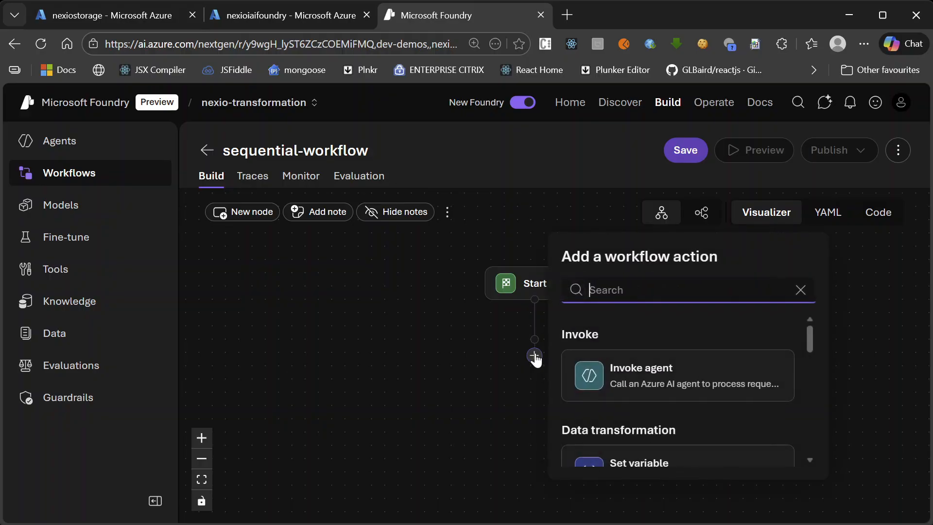
{"action": "type", "text": "sen"}
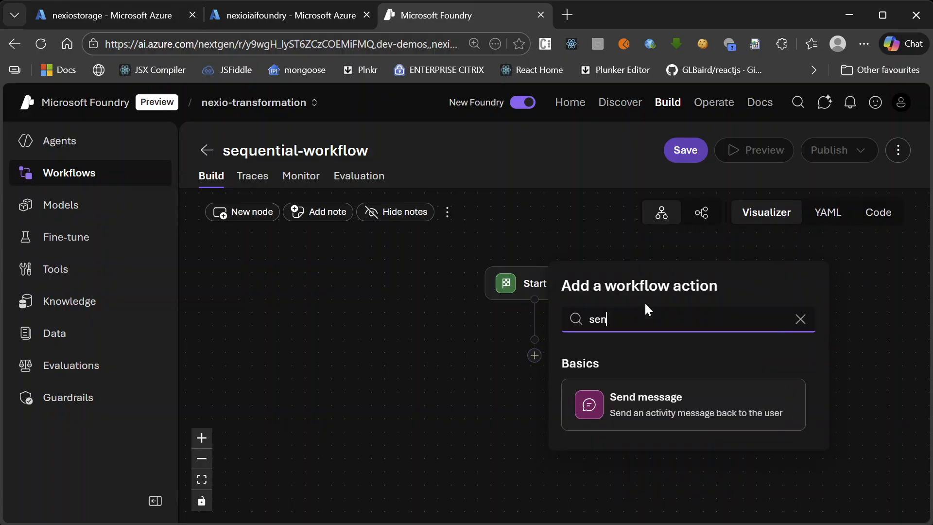
{"action": "left_click", "coordinate": [662, 408]}
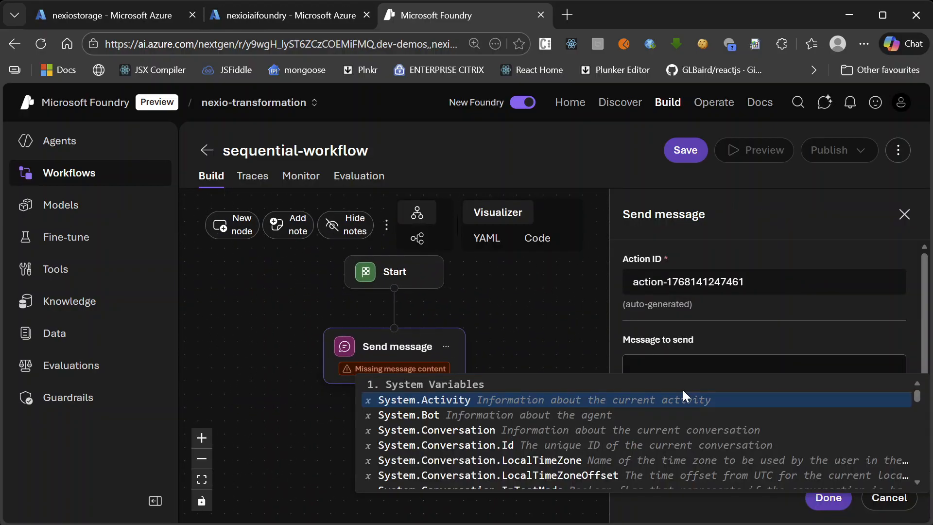
Set the Send message text to "Welcome to Nexio Electronics. My name is mini." and finish editing the node
{"action": "type", "text": "WElcome"}
{"action": "key", "text": "BackSpace"}
{"action": "key", "text": "BackSpace"}
{"action": "key", "text": "BackSpace"}
{"action": "key", "text": "BackSpace"}
{"action": "key", "text": "BackSpace"}
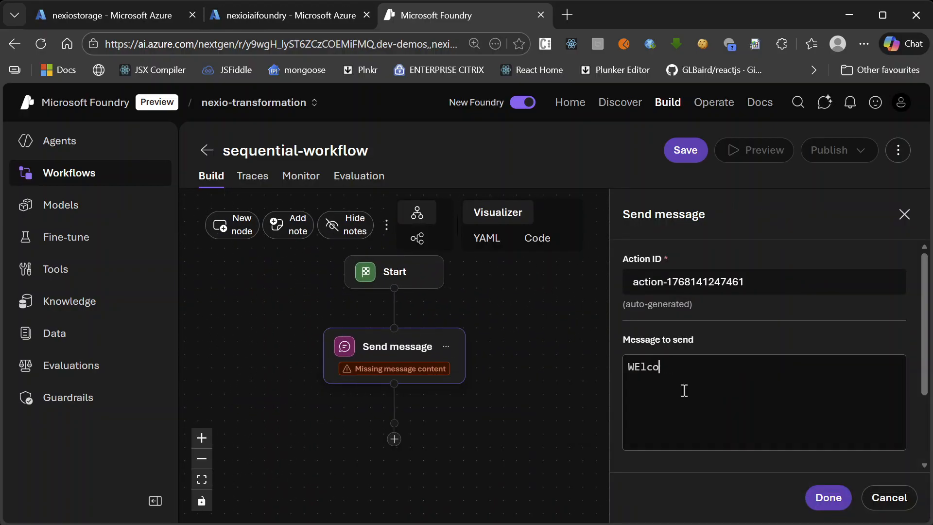
{"action": "type", "text": "lcome to Nexio El;e"}
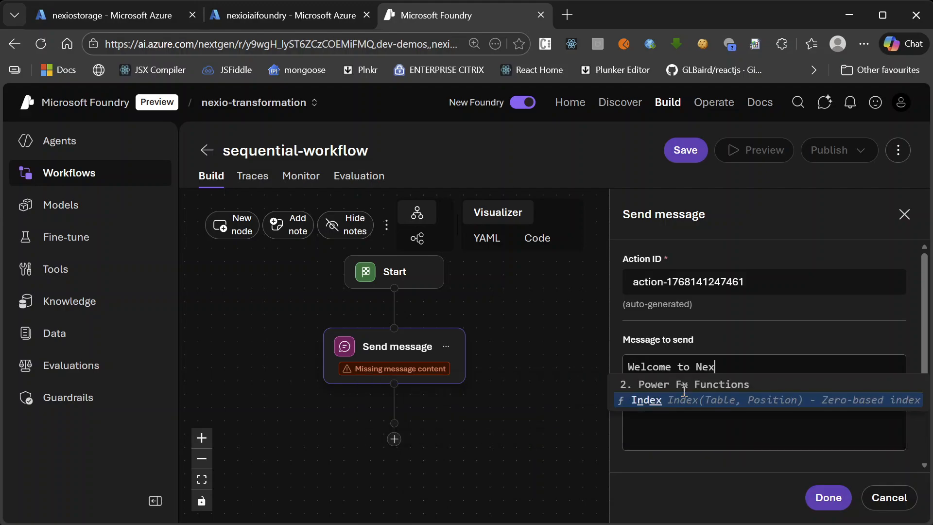
{"action": "key", "text": "BackSpace"}
{"action": "key", "text": "BackSpace"}
{"action": "type", "text": "ec"}
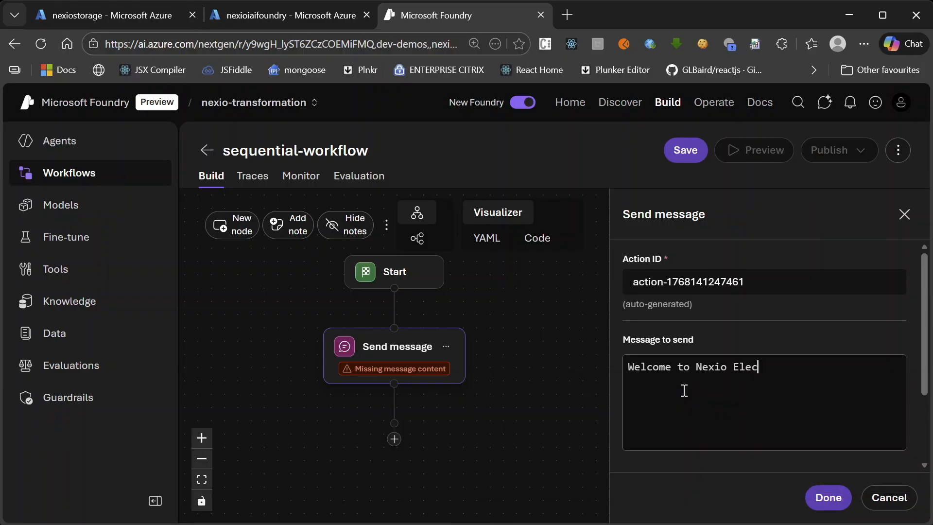
{"action": "type", "text": "tronics. My name is mi"}
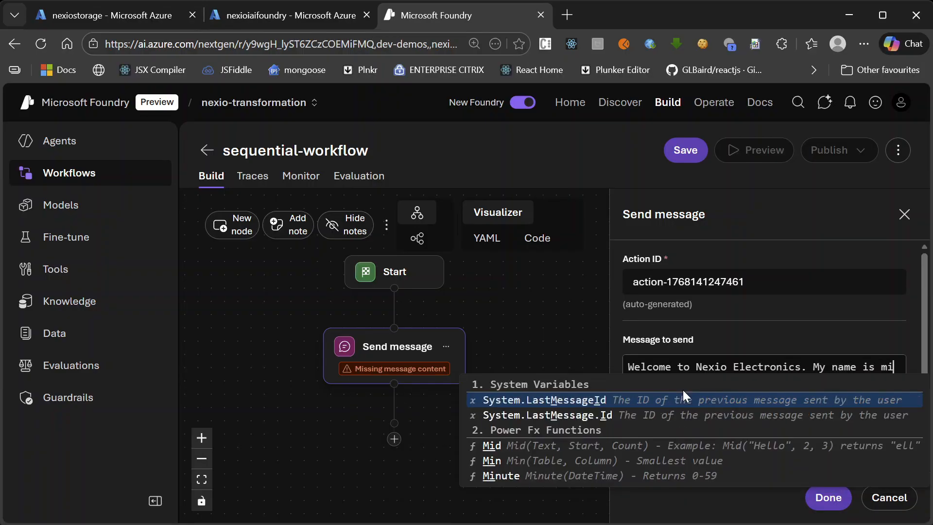
{"action": "type", "text": "ni"}
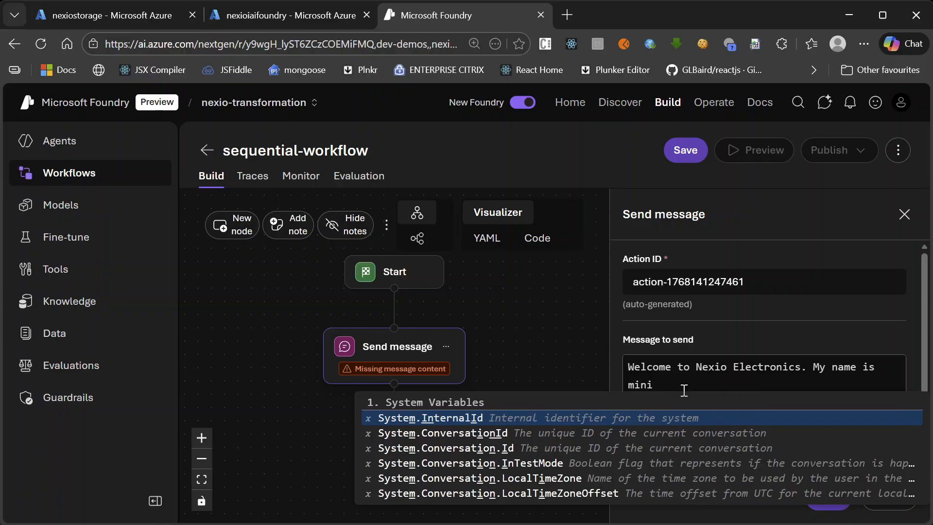
{"action": "type", "text": "."}
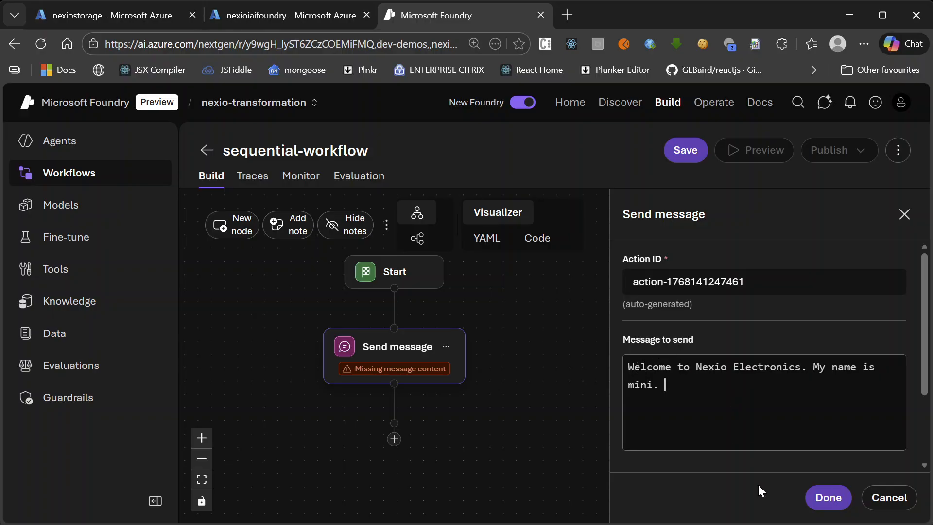
{"action": "left_click", "coordinate": [826, 498]}
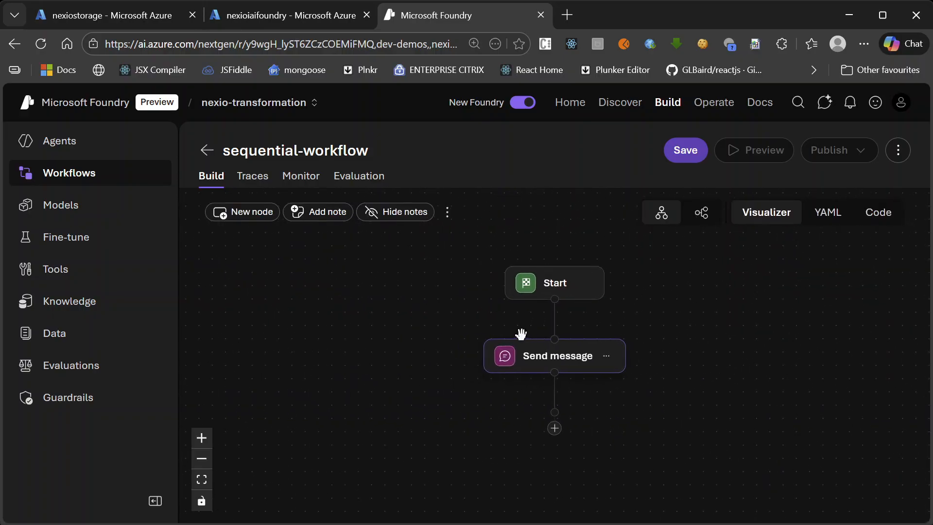
Add an Ask a question action after Send message with the prompt "How Can I help ?"
{"action": "left_click", "coordinate": [554, 428]}
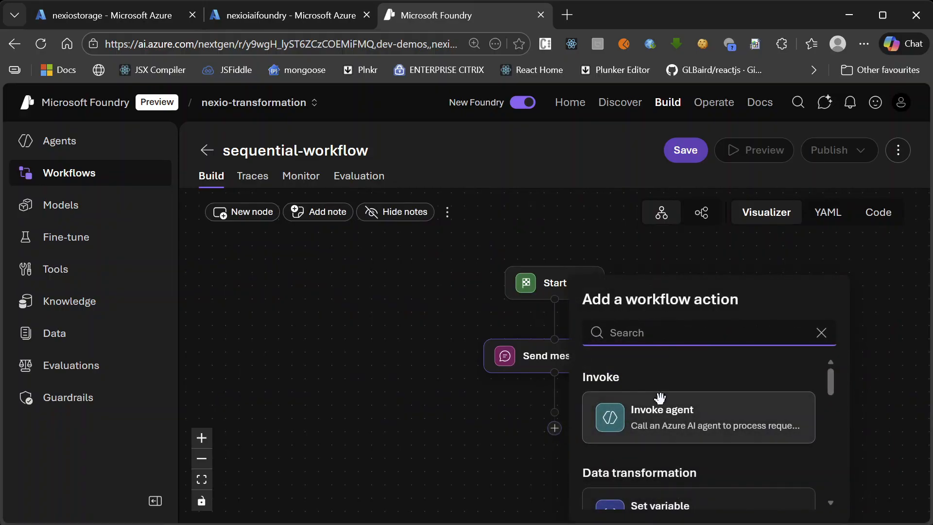
{"action": "type", "text": "ask"}
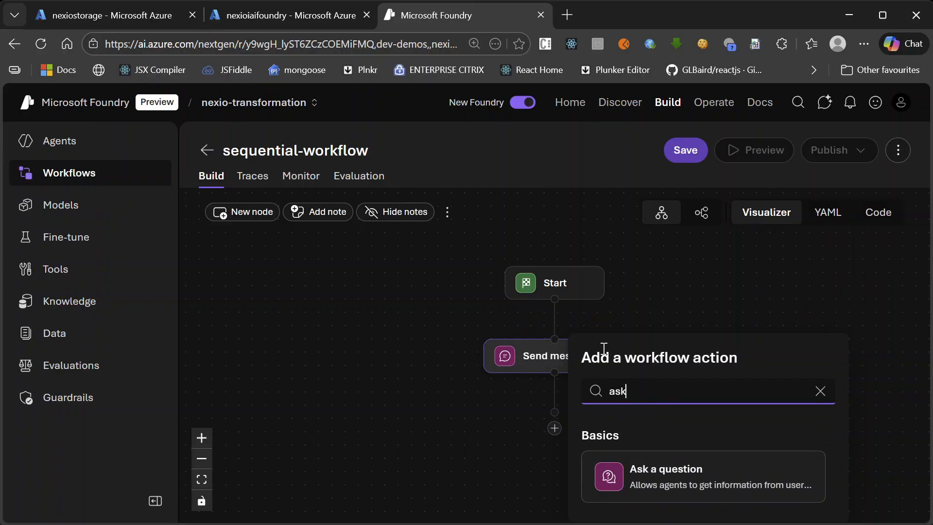
{"action": "left_click", "coordinate": [655, 483]}
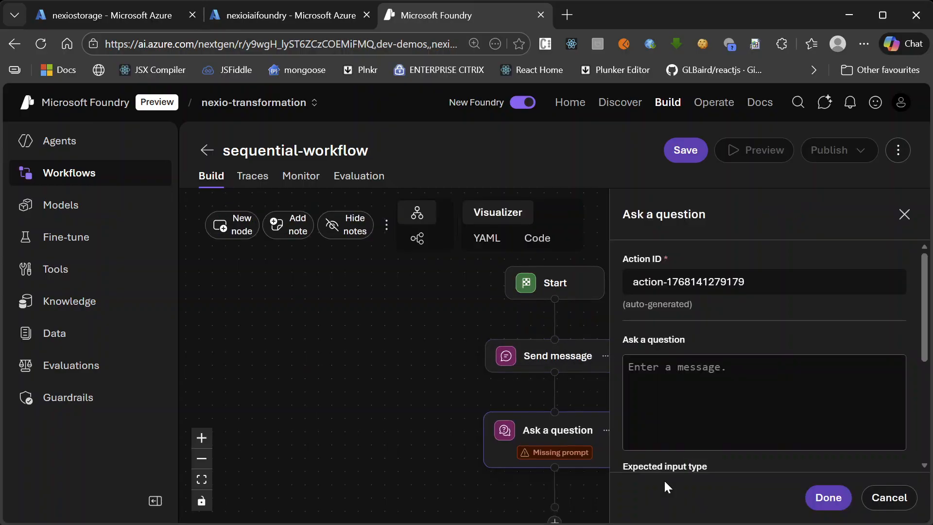
{"action": "left_click", "coordinate": [687, 386]}
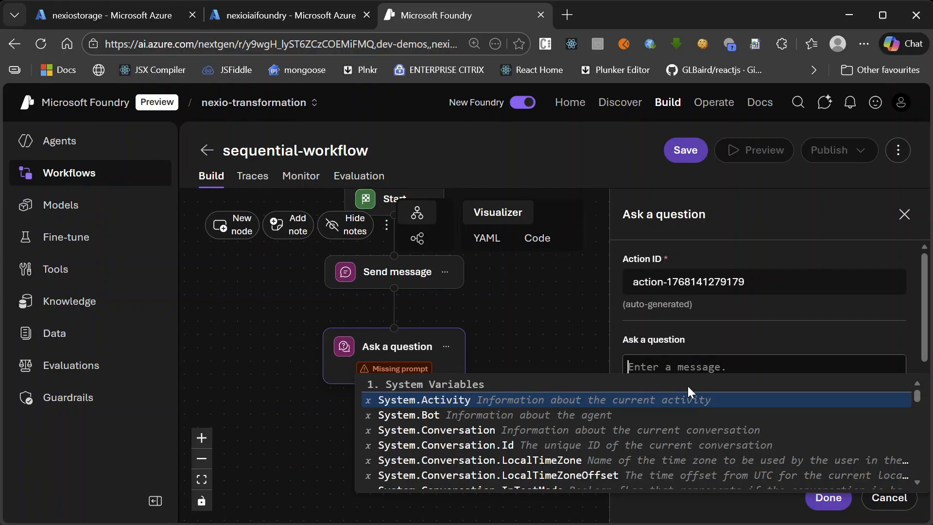
{"action": "type", "text": "How Can"}
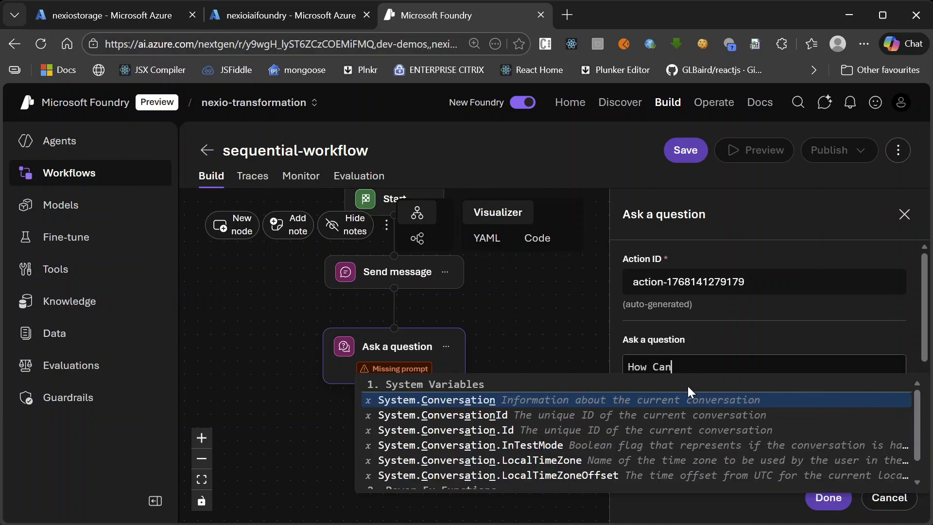
{"action": "type", "text": " I help ?"}
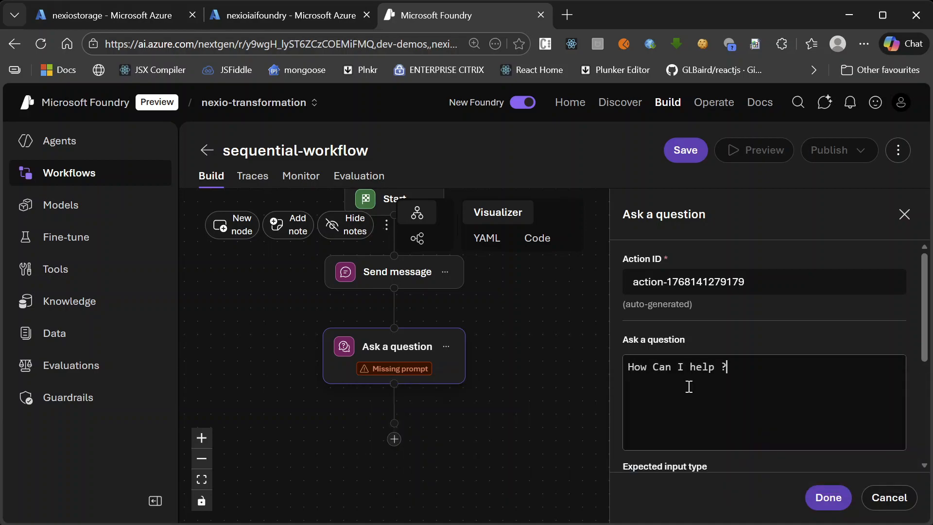
Save the user response of the Ask a question node in a new variable Local.userQuestion and finish editing the node
{"action": "scroll", "coordinate": [814, 426], "scroll_direction": "down", "scroll_amount": 4}
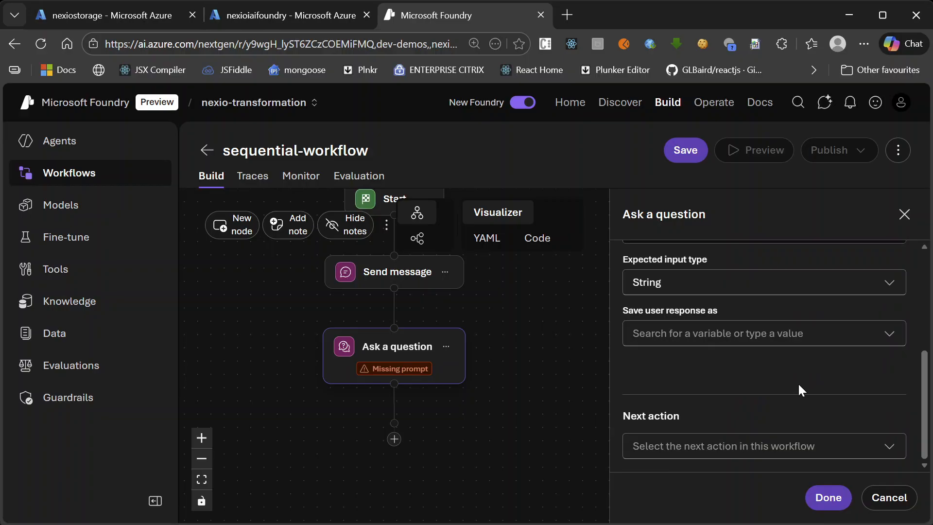
{"action": "scroll", "coordinate": [802, 388], "scroll_direction": "up", "scroll_amount": 4}
{"action": "scroll", "coordinate": [806, 374], "scroll_direction": "down", "scroll_amount": 3}
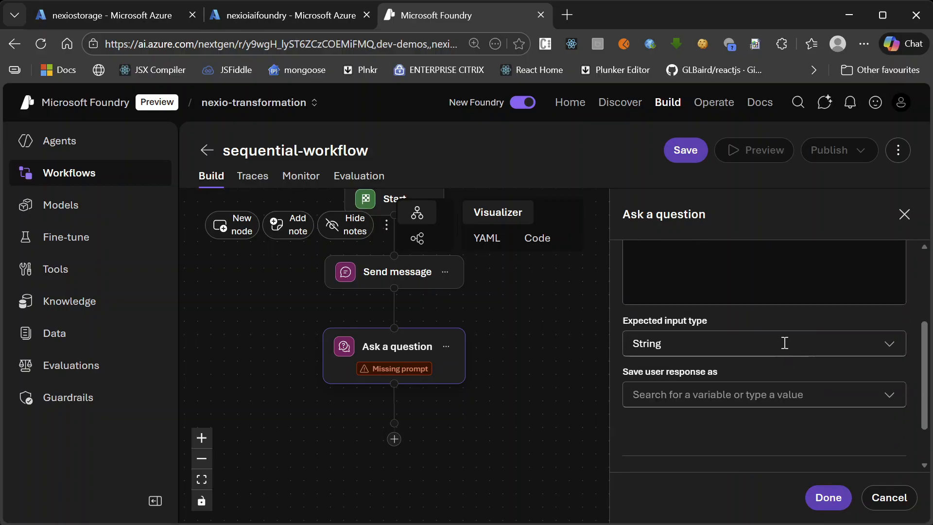
{"action": "scroll", "coordinate": [700, 298], "scroll_direction": "up", "scroll_amount": 2}
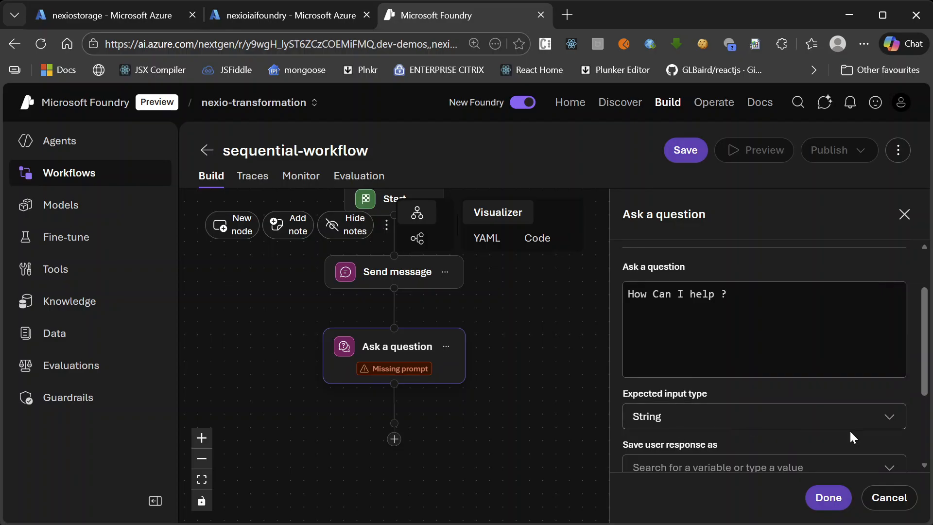
{"action": "scroll", "coordinate": [774, 421], "scroll_direction": "down", "scroll_amount": 2}
{"action": "scroll", "coordinate": [774, 421], "scroll_direction": "down", "scroll_amount": 1}
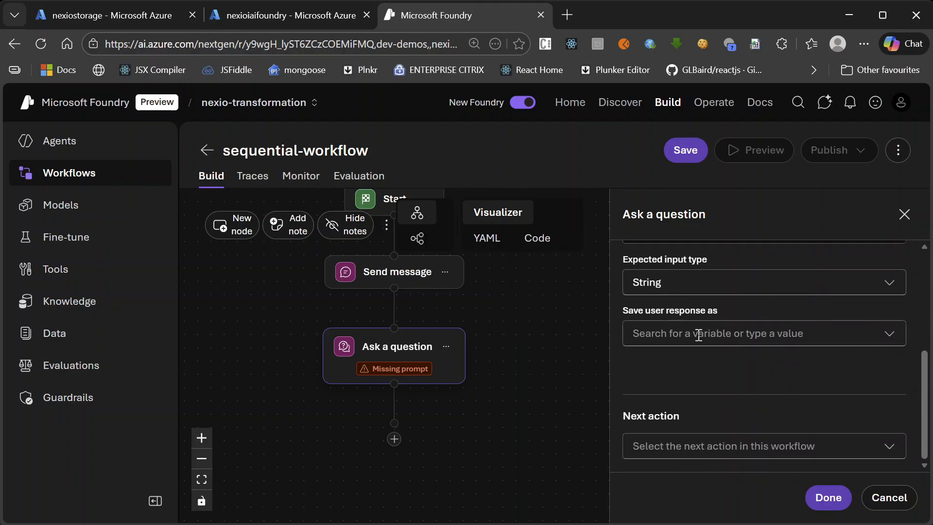
{"action": "left_click", "coordinate": [726, 330]}
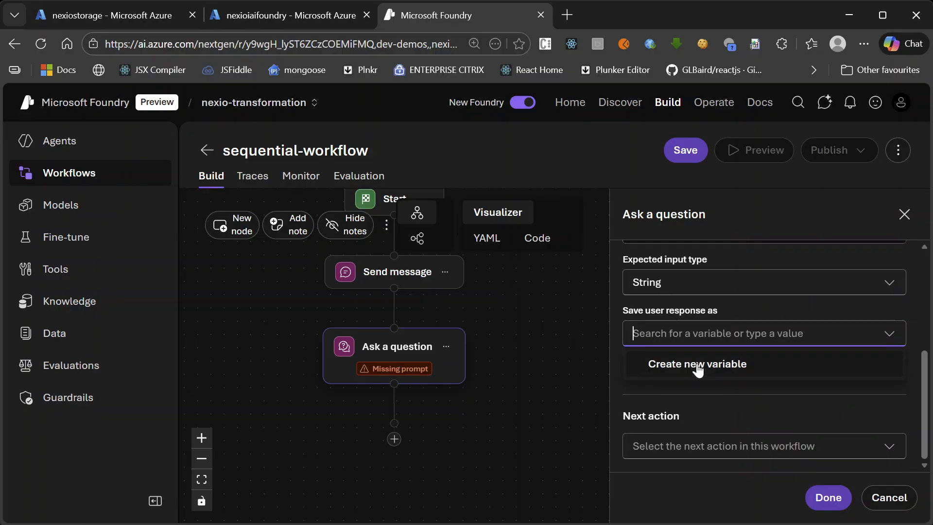
{"action": "left_click", "coordinate": [696, 362]}
{"action": "double_click", "coordinate": [683, 333]}
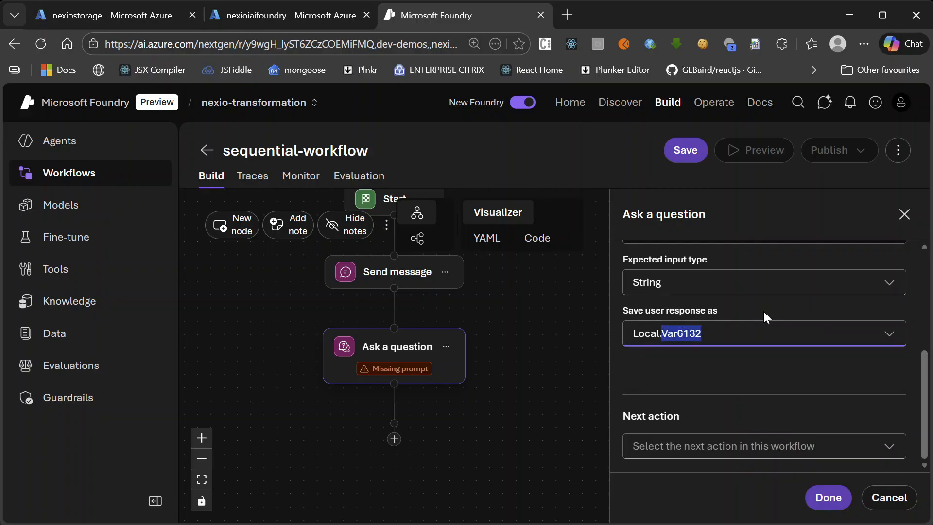
{"action": "type", "text": "userQuestion"}
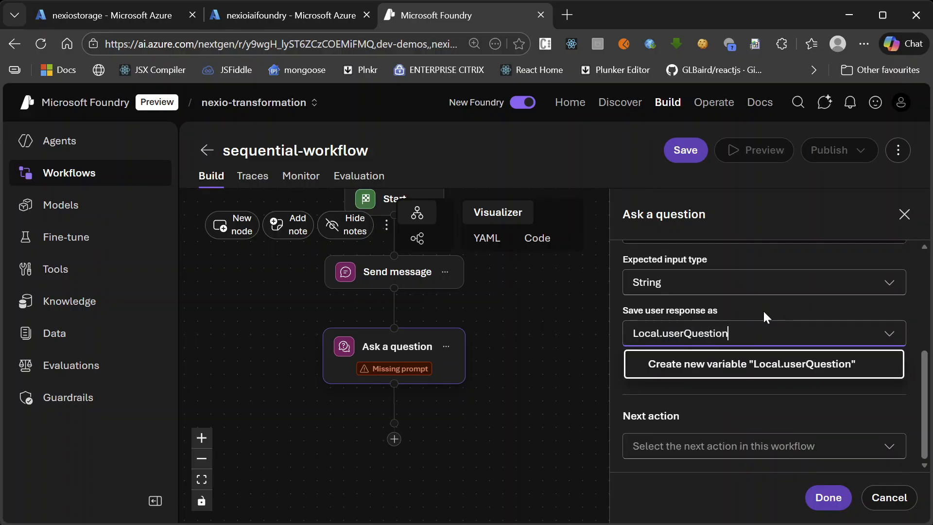
{"action": "left_click", "coordinate": [820, 505]}
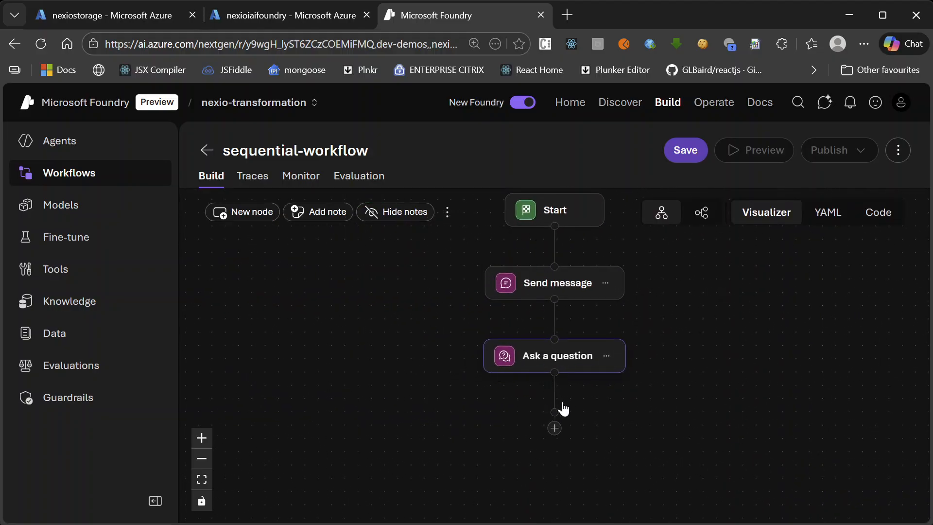
{"action": "scroll", "coordinate": [561, 402], "scroll_direction": "up", "scroll_amount": 1}
{"action": "scroll", "coordinate": [571, 438], "scroll_direction": "down", "scroll_amount": 3}
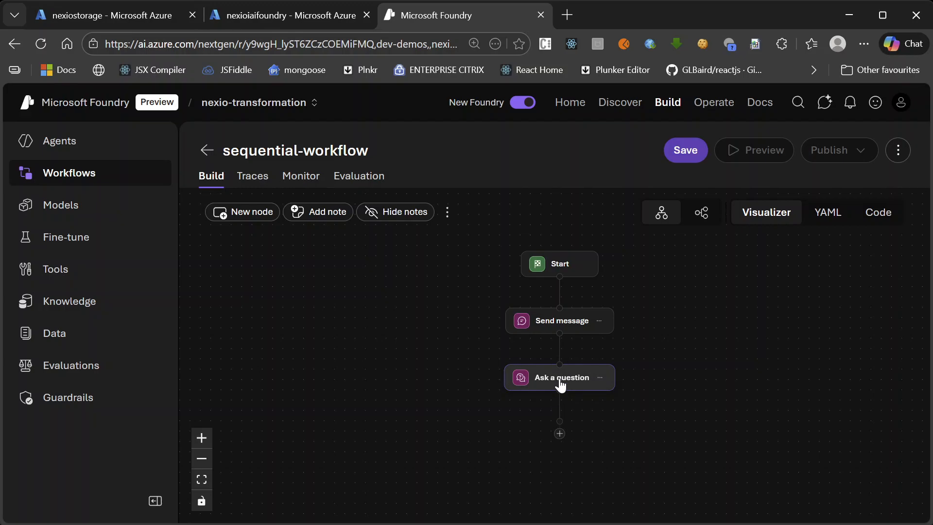
{"action": "scroll", "coordinate": [546, 332], "scroll_direction": "down", "scroll_amount": 1}
{"action": "scroll", "coordinate": [554, 439], "scroll_direction": "up", "scroll_amount": 1}
{"action": "scroll", "coordinate": [614, 439], "scroll_direction": "down", "scroll_amount": 1}
{"action": "scroll", "coordinate": [593, 483], "scroll_direction": "up", "scroll_amount": 2}
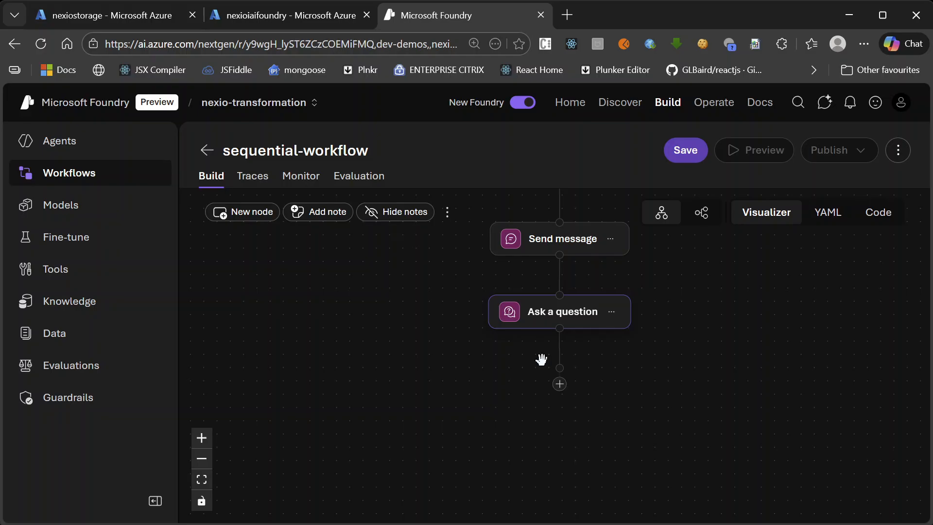
Add an Invoke agent action after Ask a question and select nexioproductsagent as its agent
{"action": "left_click", "coordinate": [560, 385]}
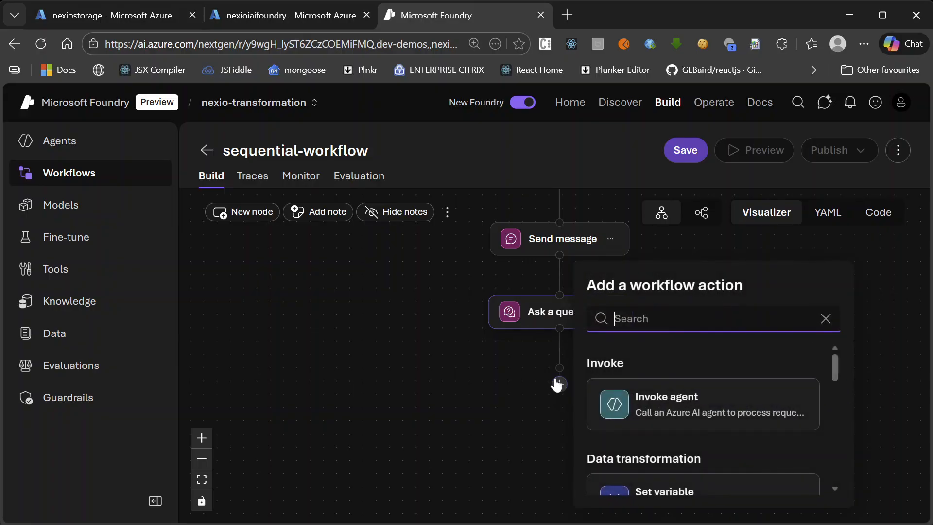
{"action": "type", "text": "agn"}
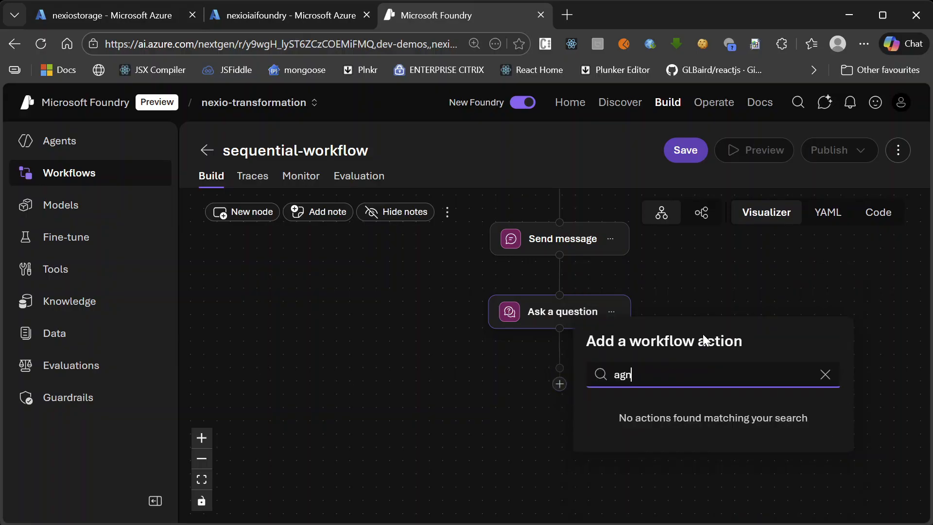
{"action": "key", "text": "BackSpace"}
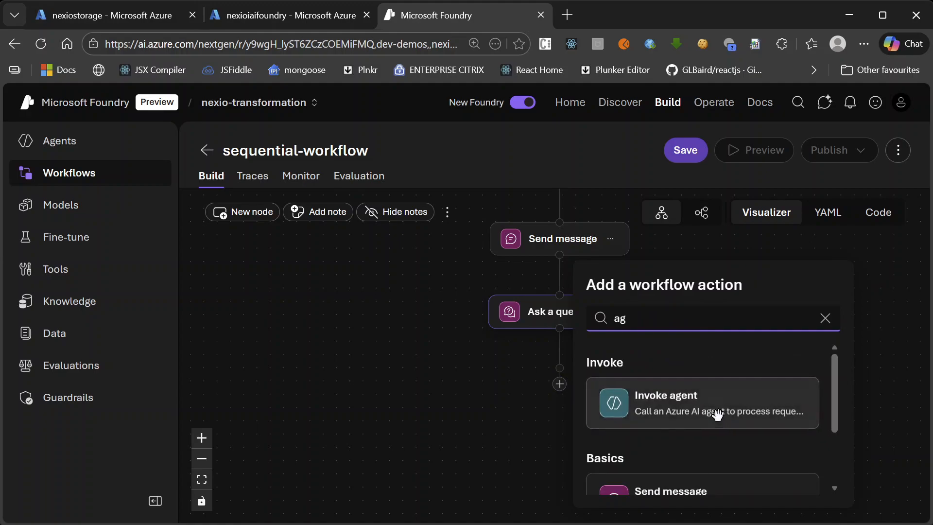
{"action": "left_click", "coordinate": [701, 403]}
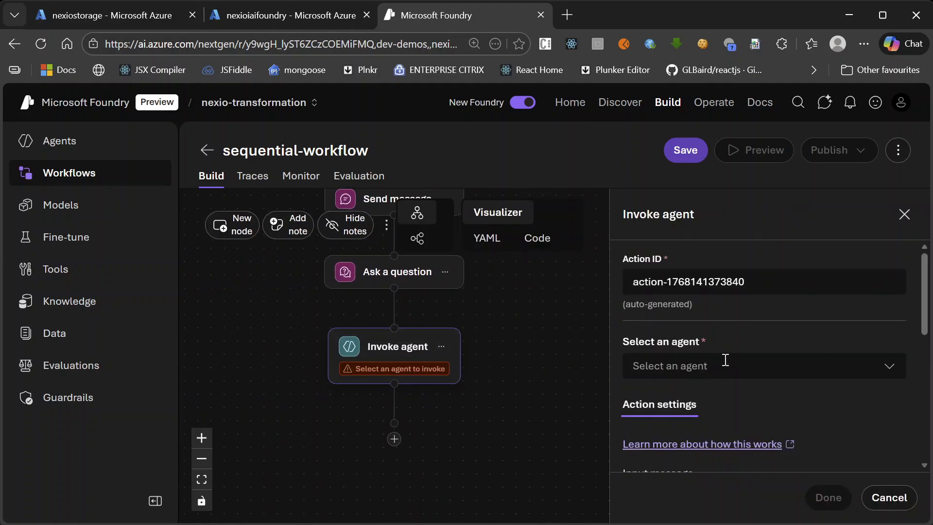
{"action": "left_click", "coordinate": [880, 366]}
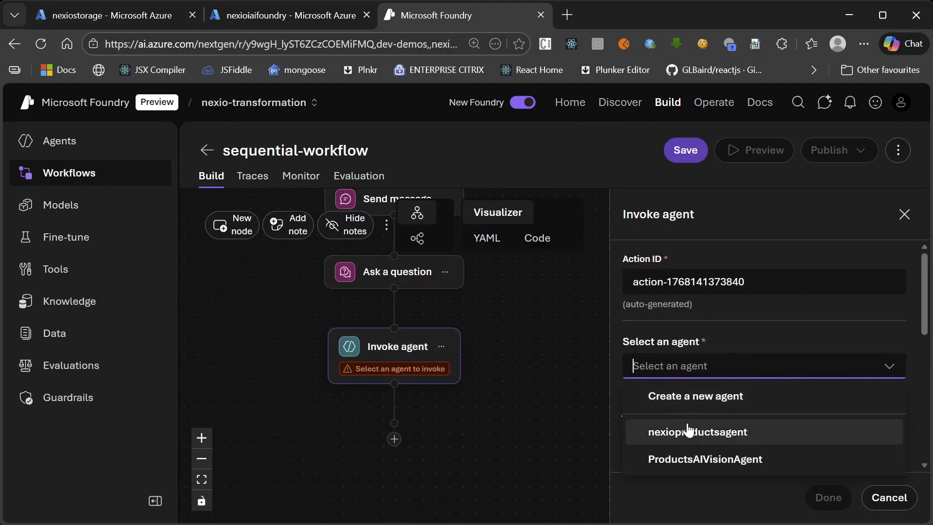
{"action": "left_click", "coordinate": [723, 440]}
Set the input message of the nexioproductsagent action to Local.userQuestion
{"action": "scroll", "coordinate": [704, 355], "scroll_direction": "down", "scroll_amount": 3}
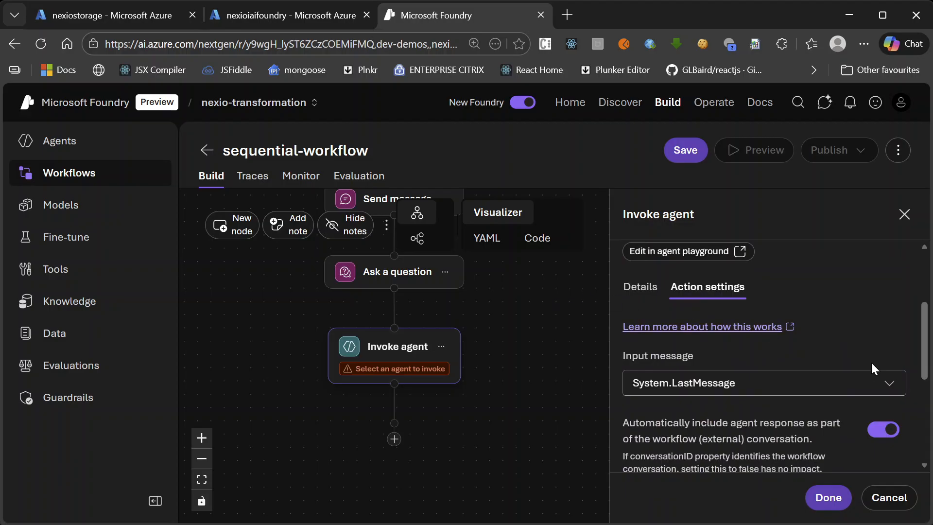
{"action": "left_click", "coordinate": [885, 386]}
{"action": "scroll", "coordinate": [562, 332], "scroll_direction": "up", "scroll_amount": 5}
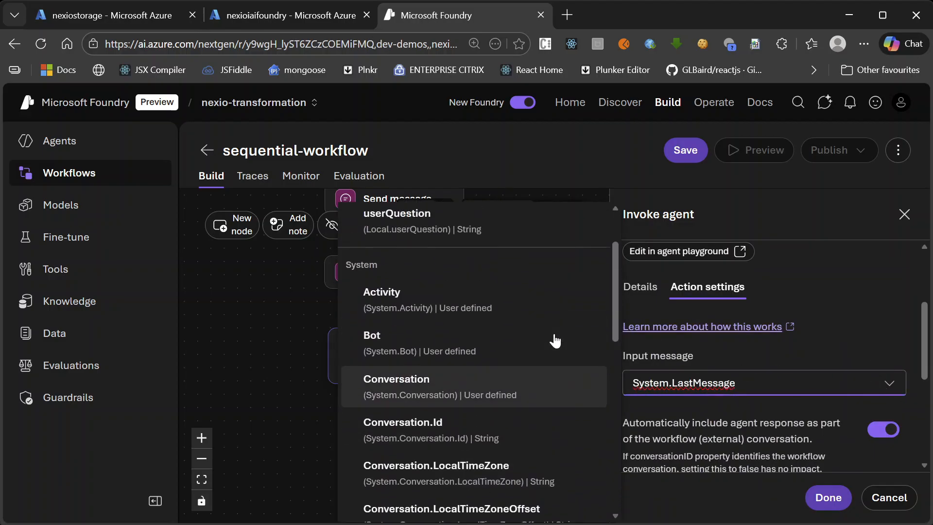
{"action": "left_click", "coordinate": [420, 299]}
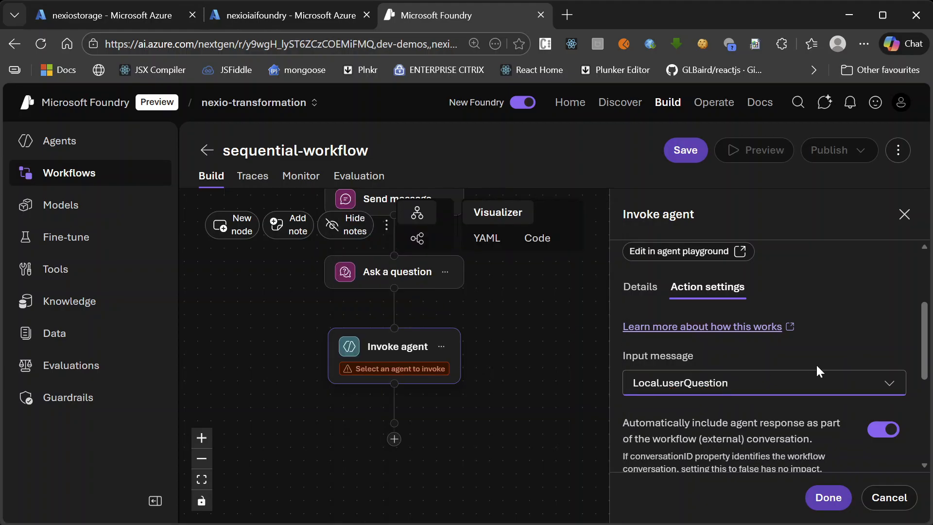
Save the nexioproductsagent output message in a new variable Local.productsAgentResponse and finish editing the node
{"action": "scroll", "coordinate": [816, 363], "scroll_direction": "down", "scroll_amount": 3}
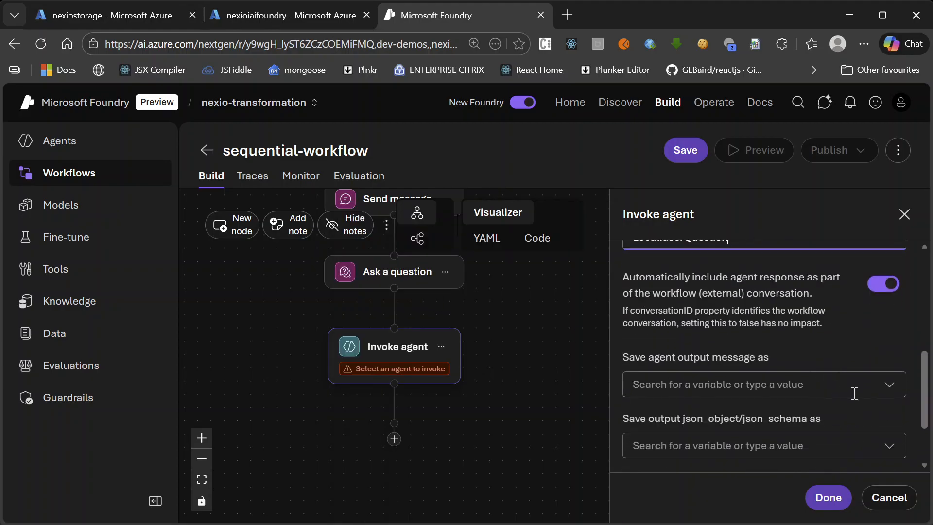
{"action": "scroll", "coordinate": [853, 398], "scroll_direction": "down", "scroll_amount": 2}
{"action": "left_click", "coordinate": [798, 315]}
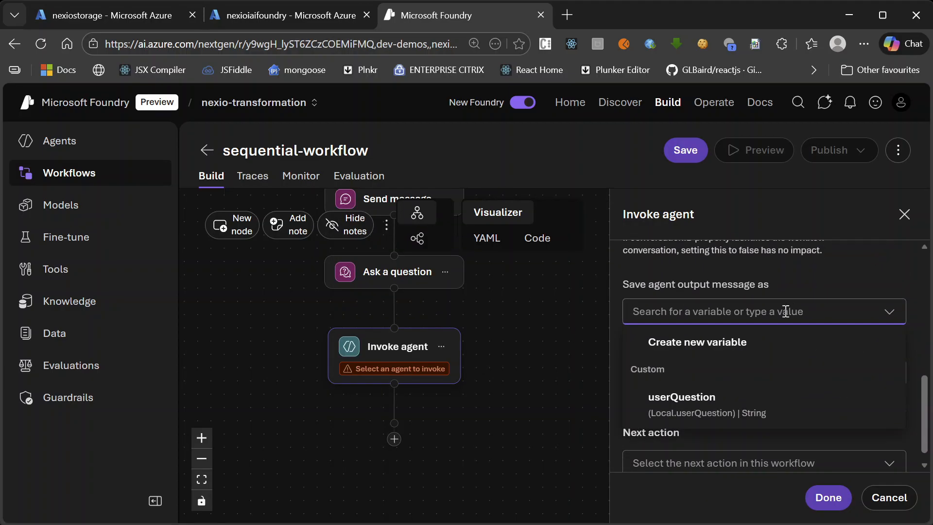
{"action": "left_click", "coordinate": [732, 340]}
{"action": "double_click", "coordinate": [680, 311]}
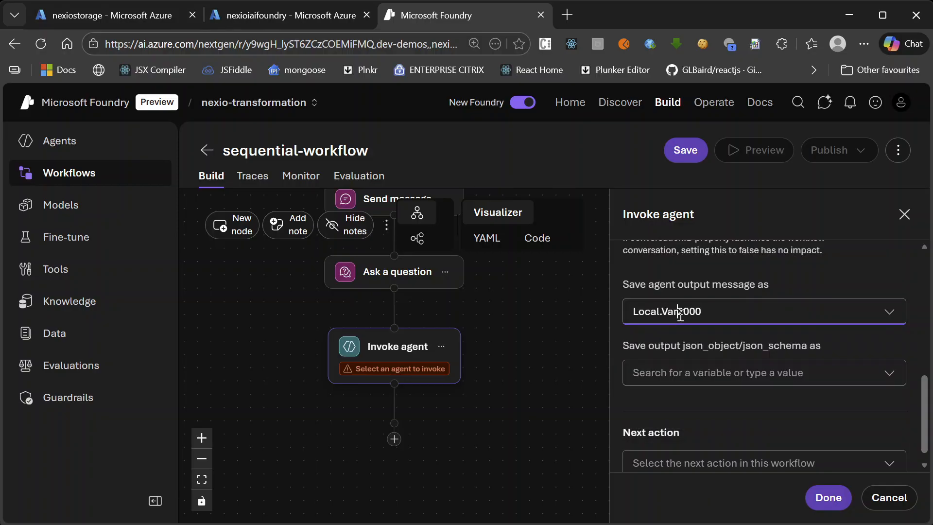
{"action": "type", "text": "p"}
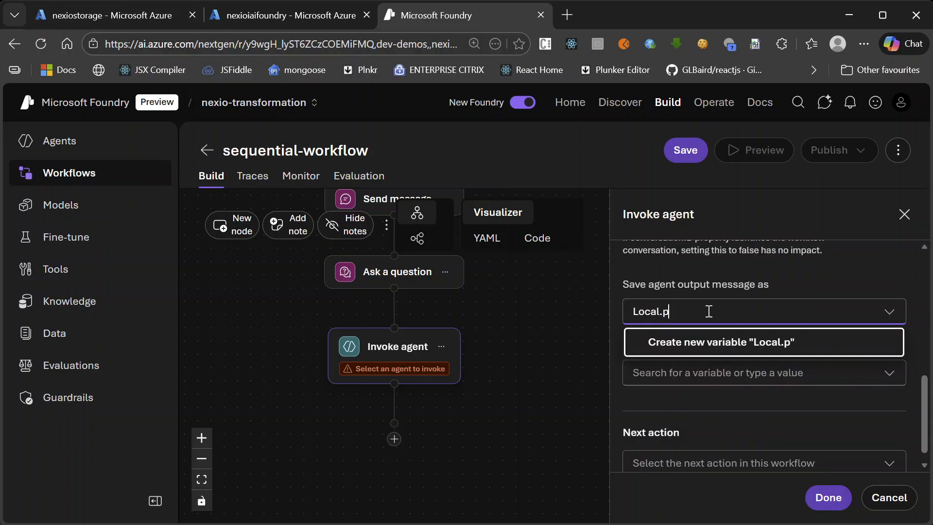
{"action": "type", "text": "roductsAge"}
{"action": "type", "text": "ntR"}
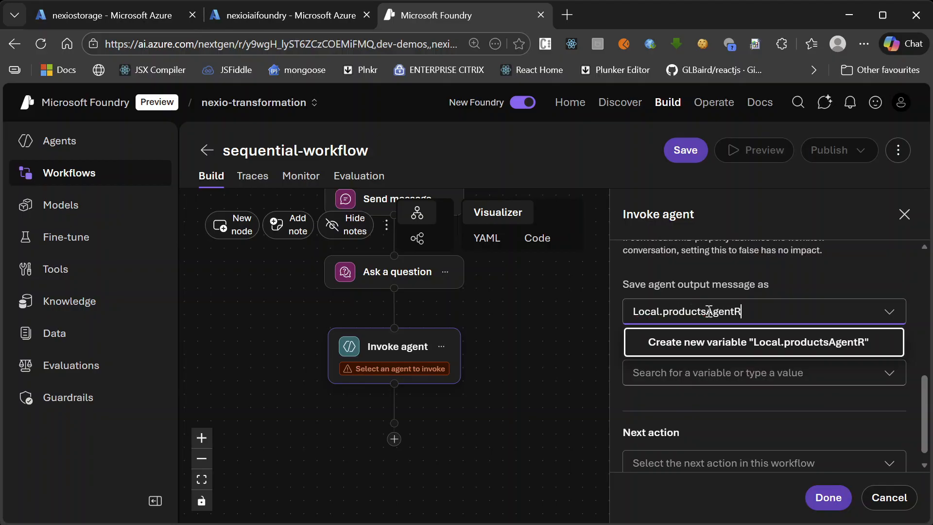
{"action": "type", "text": "esponse"}
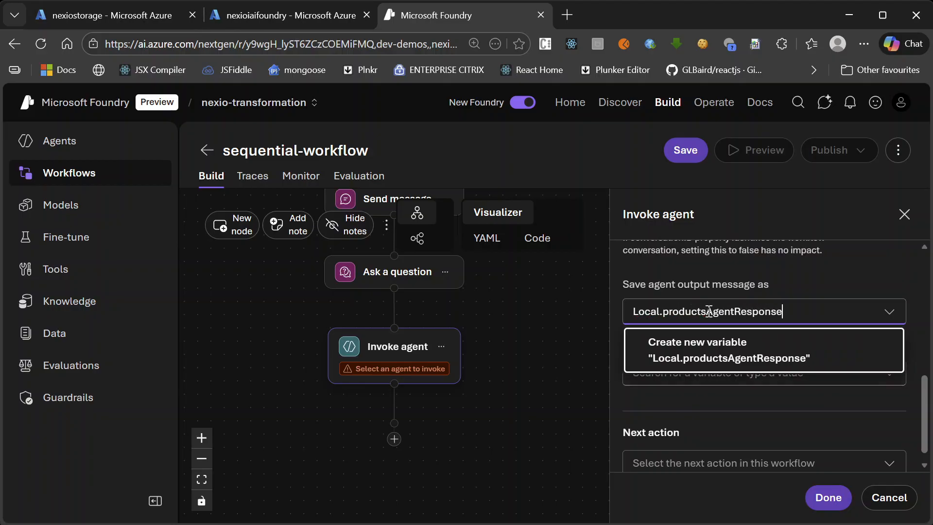
{"action": "left_click", "coordinate": [703, 438]}
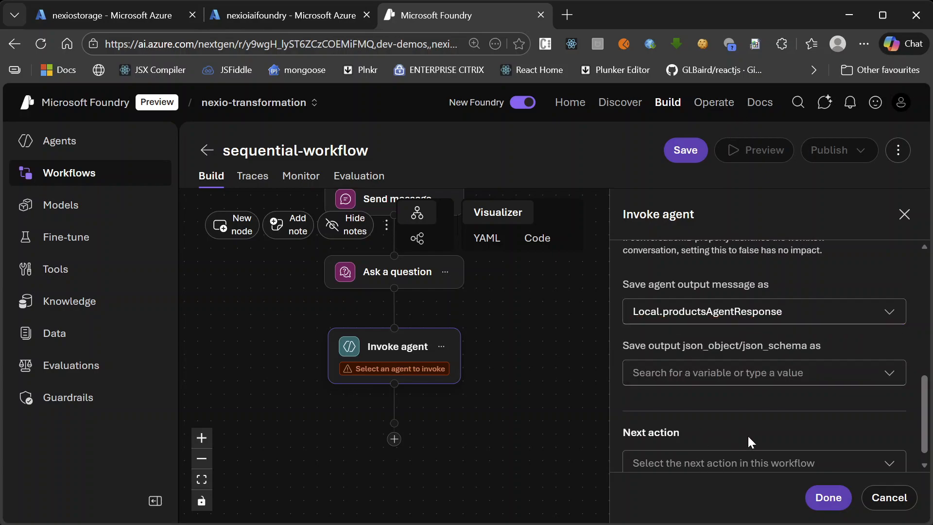
{"action": "left_click", "coordinate": [827, 498]}
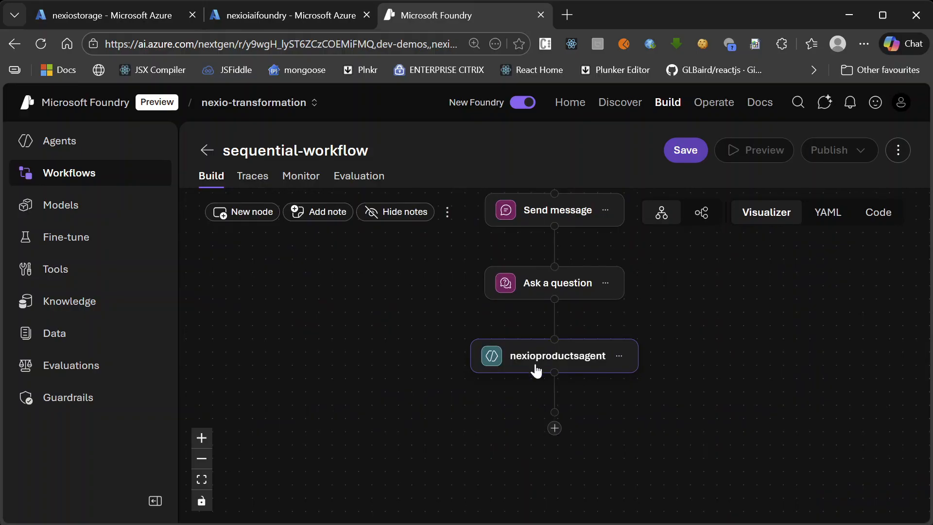
Add another Invoke agent action after nexioproductsagent and select ProductsAIVisionAgent as its agent
{"action": "left_click", "coordinate": [554, 430]}
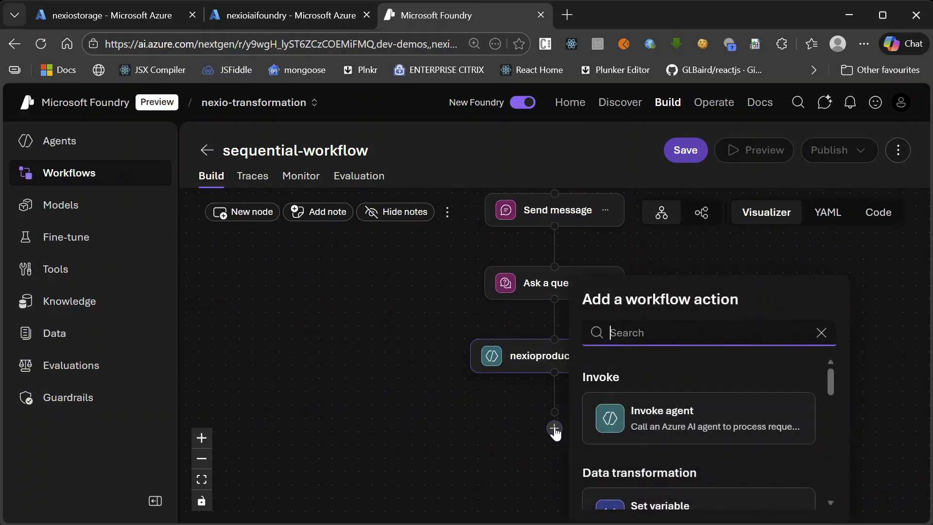
{"action": "left_click", "coordinate": [700, 419]}
{"action": "left_click", "coordinate": [780, 366]}
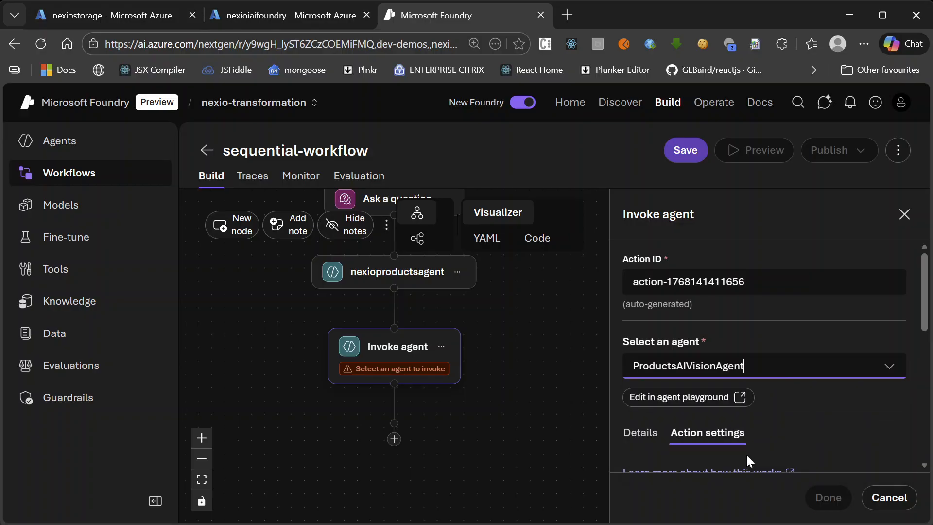
{"action": "left_click", "coordinate": [756, 459]}
Set the input message of the ProductsAIVisionAgent action to Local.userQuestion
{"action": "scroll", "coordinate": [740, 442], "scroll_direction": "down", "scroll_amount": 5}
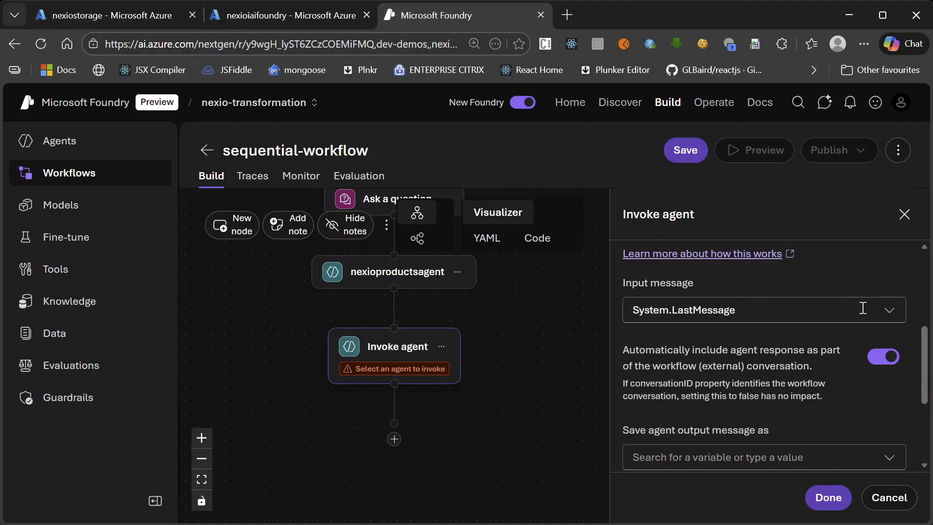
{"action": "left_click", "coordinate": [879, 308]}
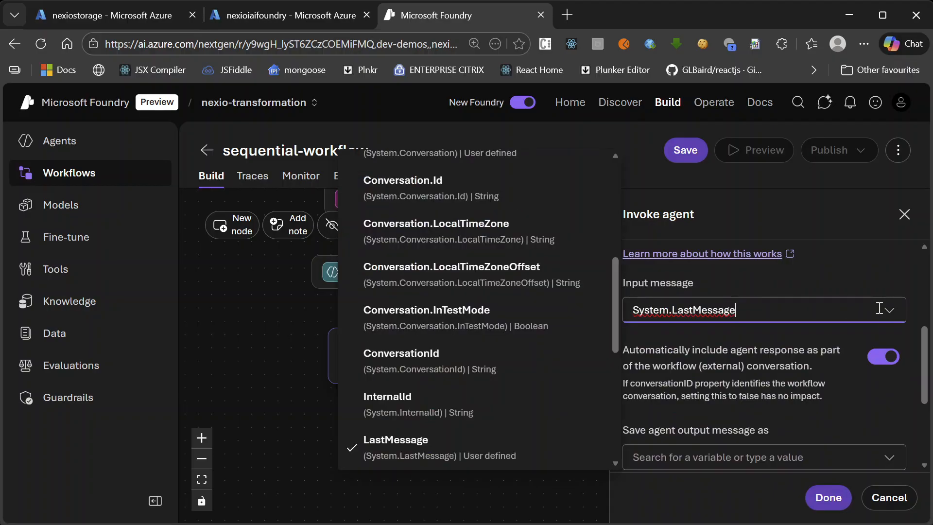
{"action": "scroll", "coordinate": [527, 367], "scroll_direction": "up", "scroll_amount": 3}
{"action": "scroll", "coordinate": [527, 367], "scroll_direction": "up", "scroll_amount": 5}
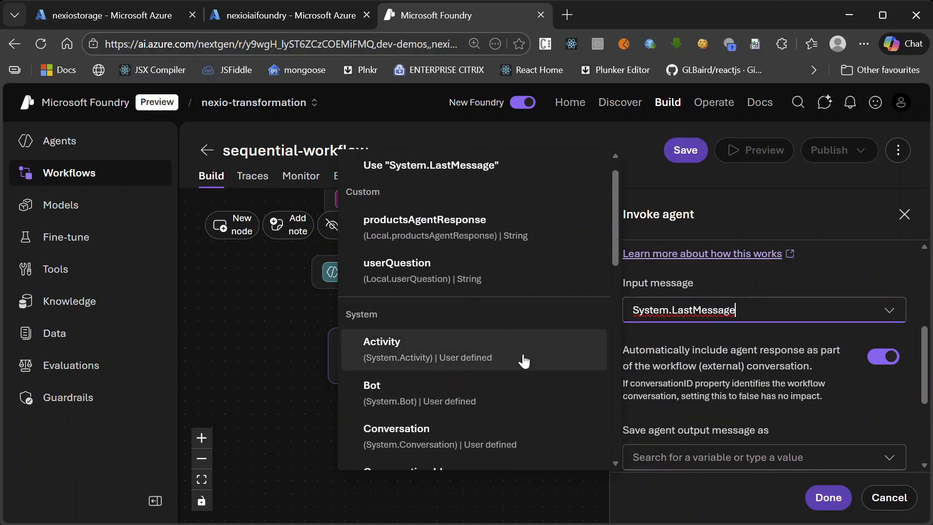
{"action": "left_click", "coordinate": [515, 299]}
Save the ProductsAIVisionAgent output message in a new variable Local.productsAiVisionAgentResponse and finish editing the node
{"action": "scroll", "coordinate": [758, 331], "scroll_direction": "down", "scroll_amount": 3}
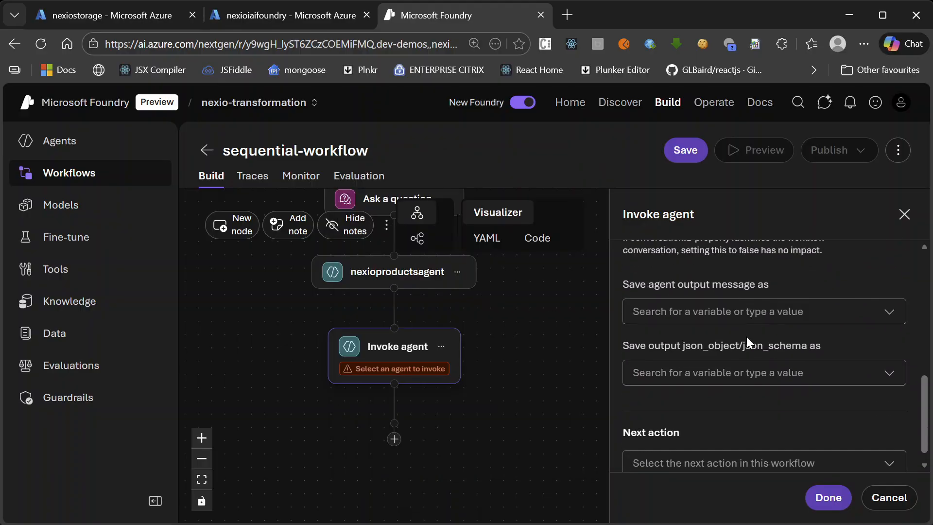
{"action": "scroll", "coordinate": [728, 353], "scroll_direction": "up", "scroll_amount": 2}
{"action": "left_click", "coordinate": [679, 384]}
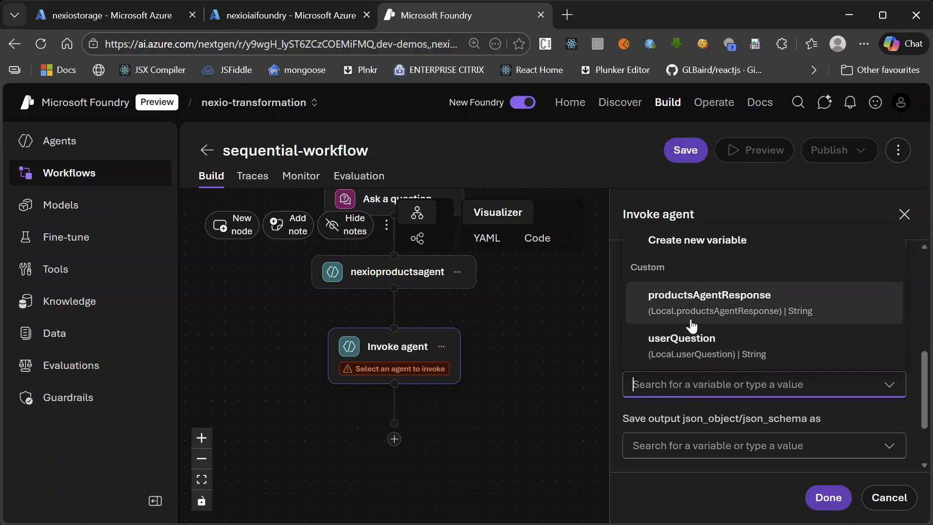
{"action": "left_click", "coordinate": [716, 239]}
{"action": "double_click", "coordinate": [669, 384]}
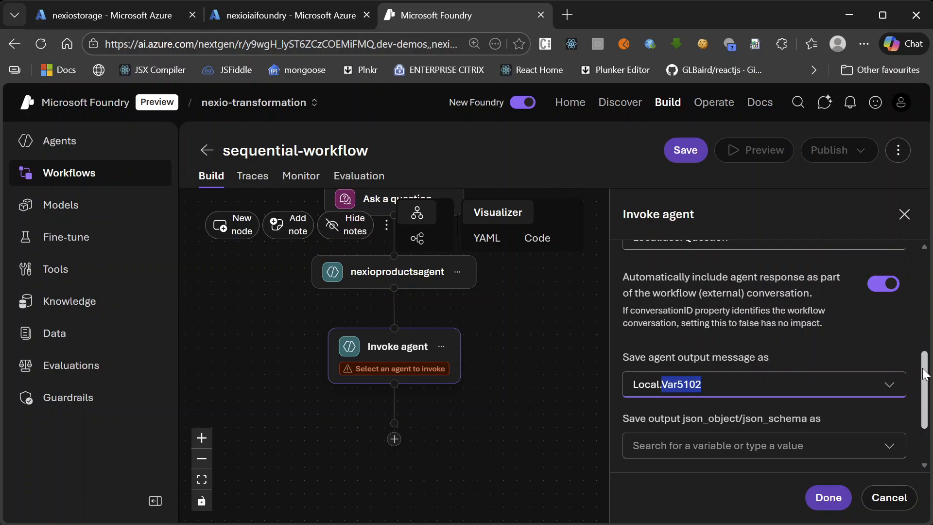
{"action": "type", "text": "produc"}
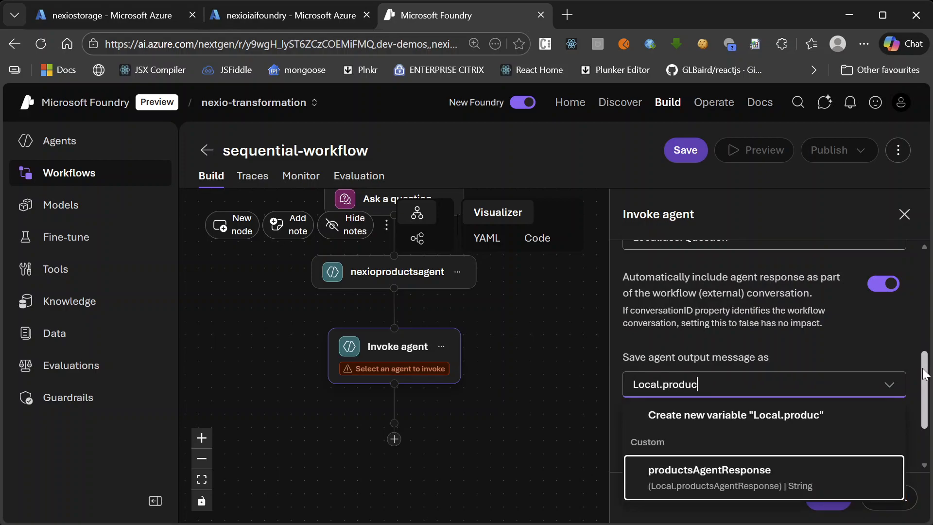
{"action": "type", "text": "tsAi"}
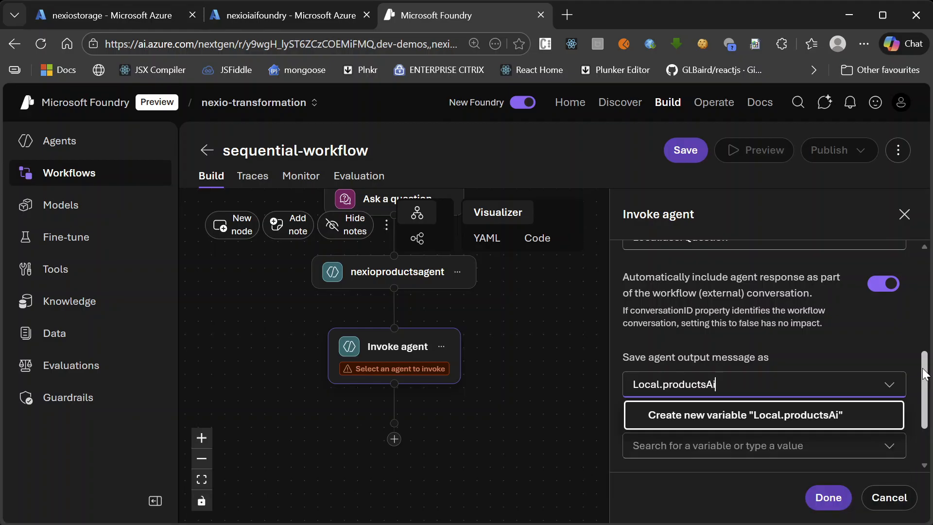
{"action": "type", "text": "VisionAgentResponse"}
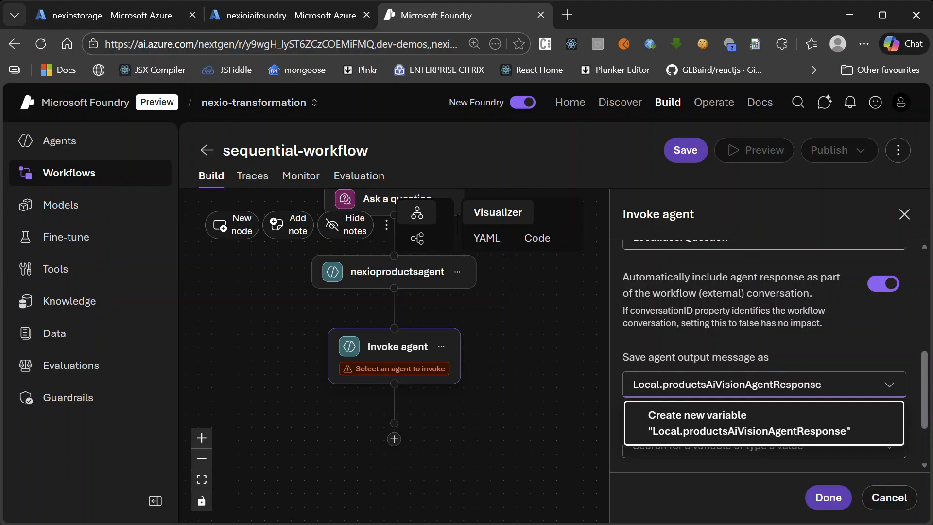
{"action": "left_click", "coordinate": [827, 497]}
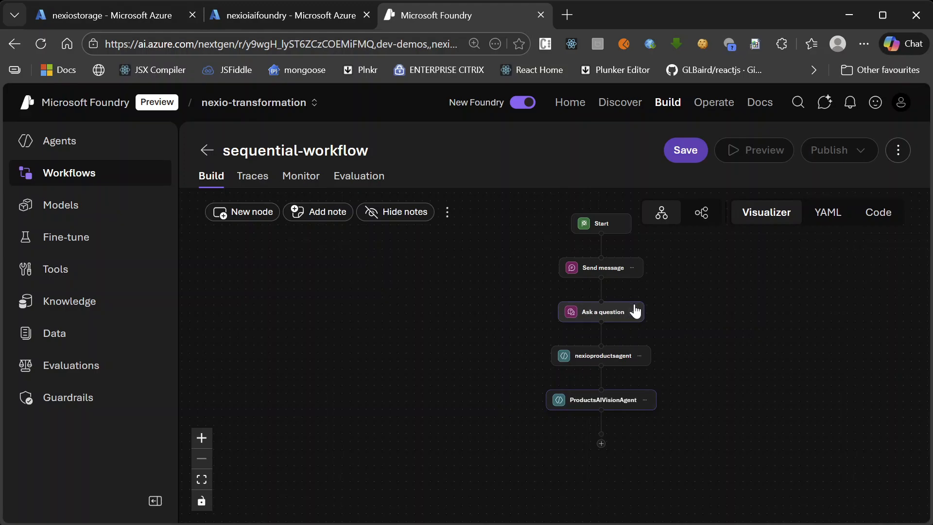
Add an Ask a question action after the ProductsAIVisionAgent node
{"action": "scroll", "coordinate": [618, 415], "scroll_direction": "up", "scroll_amount": 2}
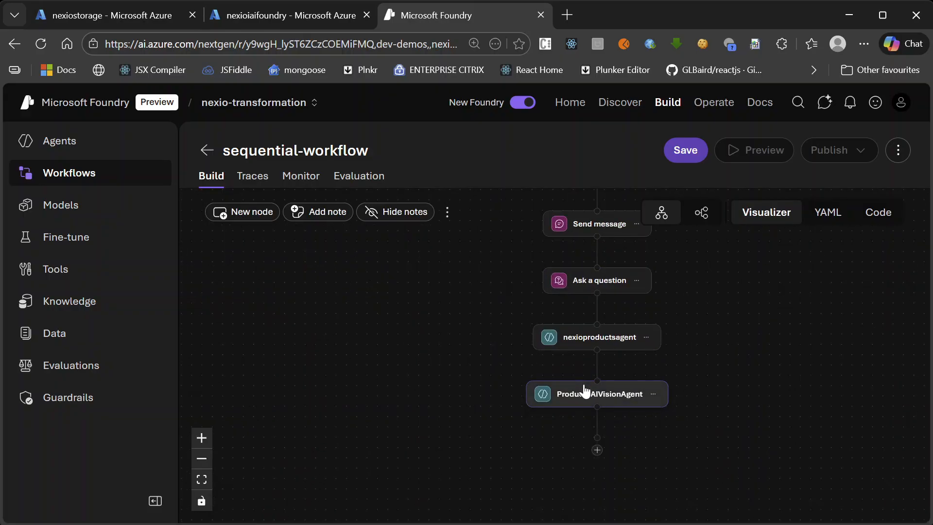
{"action": "scroll", "coordinate": [603, 437], "scroll_direction": "down", "scroll_amount": 2}
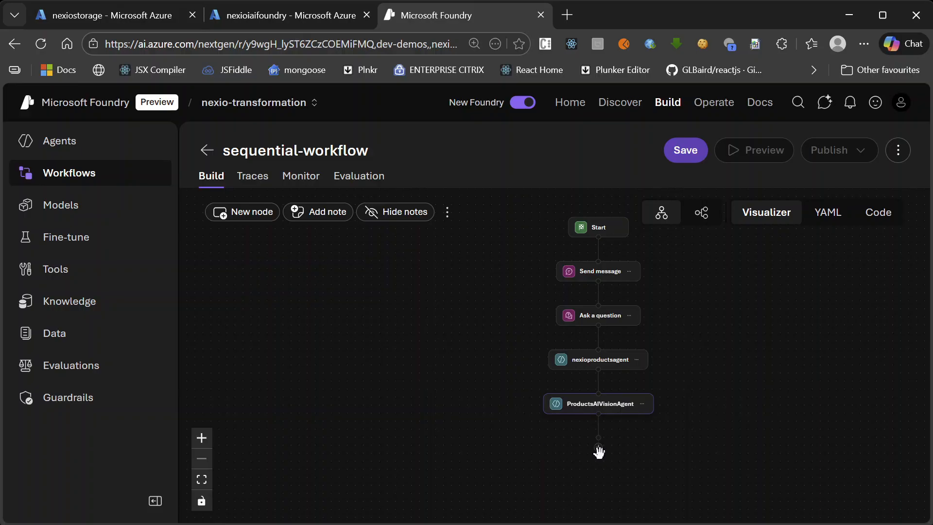
{"action": "scroll", "coordinate": [601, 447], "scroll_direction": "up", "scroll_amount": 2}
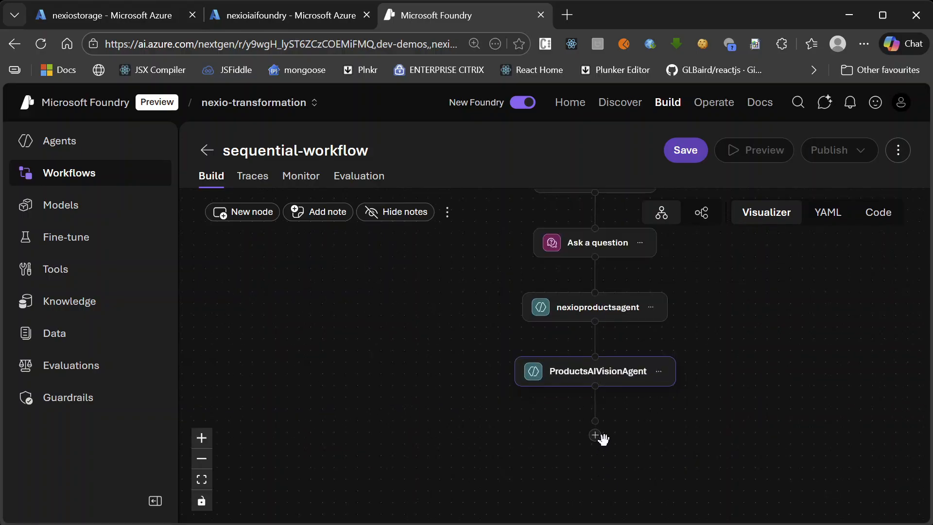
{"action": "left_click", "coordinate": [595, 435]}
{"action": "type", "text": "ask"}
{"action": "left_click", "coordinate": [744, 489]}
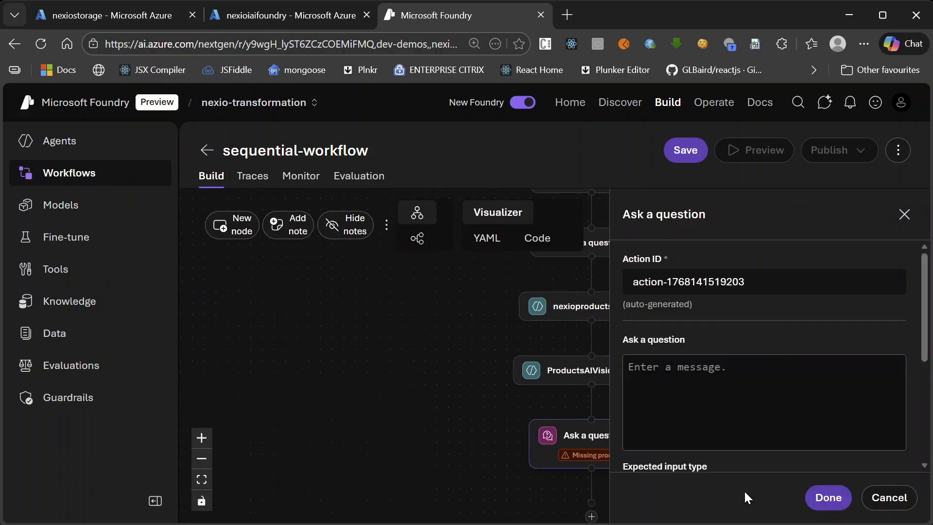
Set the new question's message to "Do you have any more questions ?"
{"action": "left_click", "coordinate": [675, 407]}
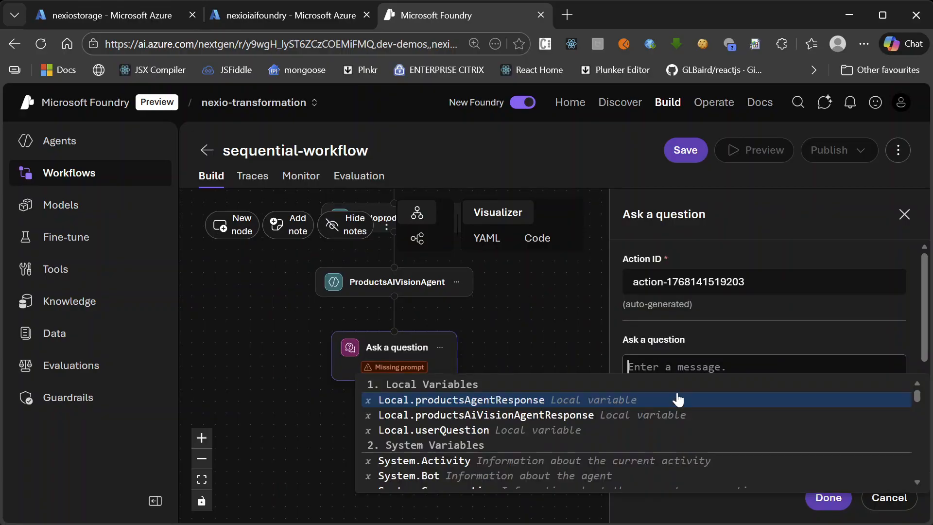
{"action": "type", "text": "Do you have any more qurst"}
{"action": "key", "text": "BackSpace"}
{"action": "key", "text": "BackSpace"}
{"action": "key", "text": "BackSpace"}
{"action": "type", "text": "estions ?"}
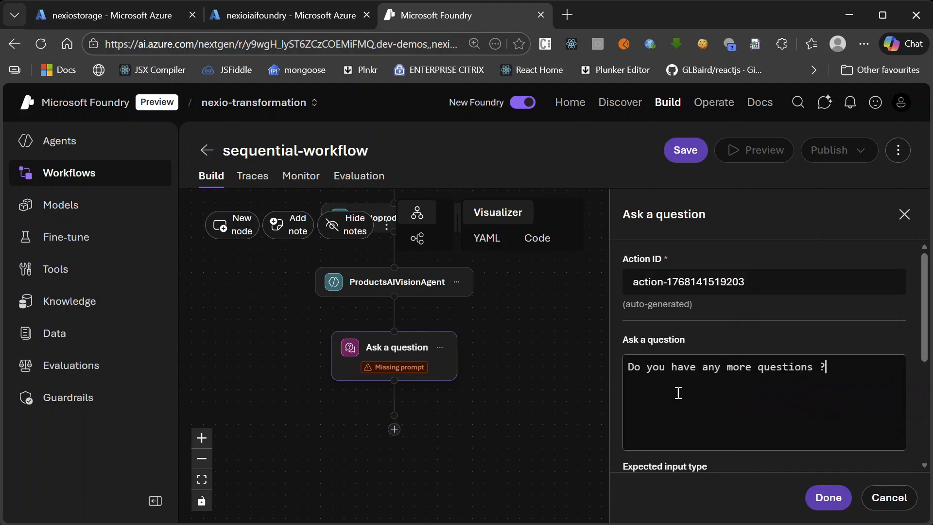
Save the user's response to this question in a new variable Local.moreQuestions and finish editing the node
{"action": "scroll", "coordinate": [652, 372], "scroll_direction": "down", "scroll_amount": 3}
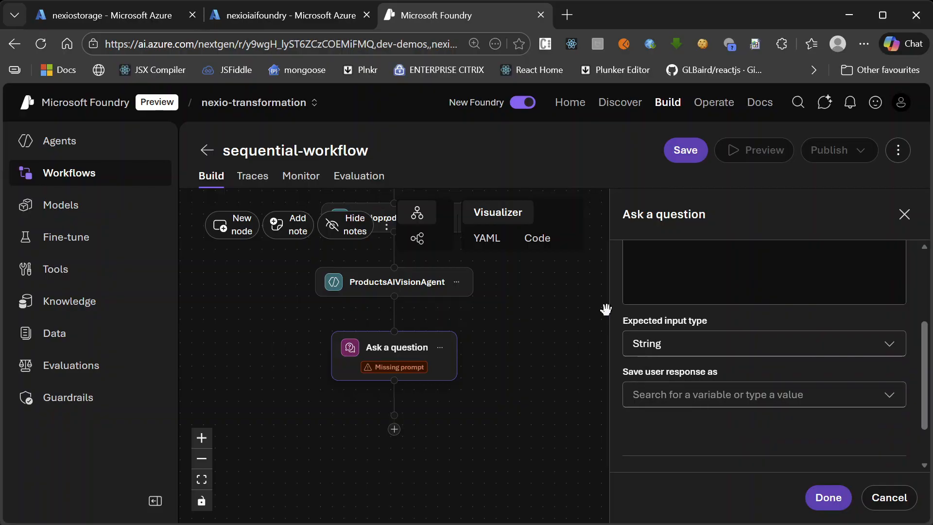
{"action": "left_click", "coordinate": [669, 394]}
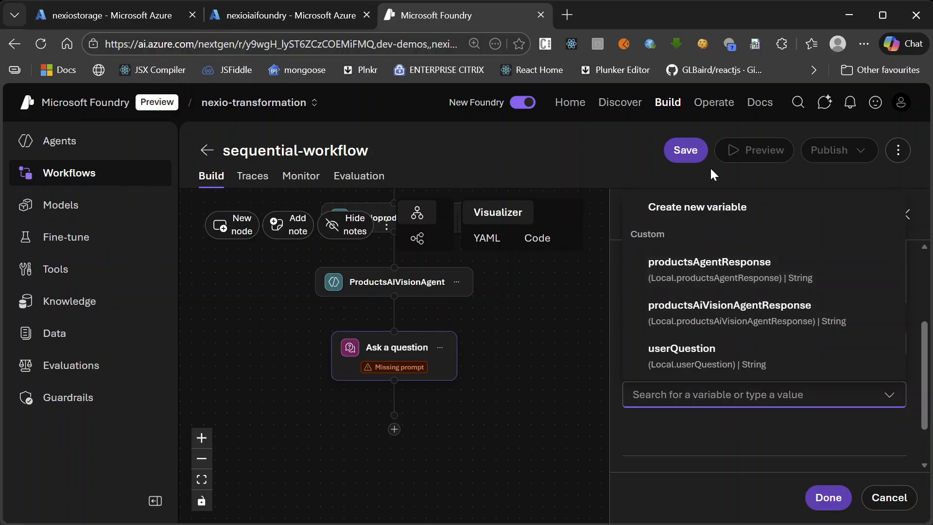
{"action": "left_click", "coordinate": [700, 206]}
{"action": "key", "text": "BackSpace"}
{"action": "key", "text": "BackSpace"}
{"action": "key", "text": "BackSpace"}
{"action": "key", "text": "BackSpace"}
{"action": "key", "text": "BackSpace"}
{"action": "key", "text": "BackSpace"}
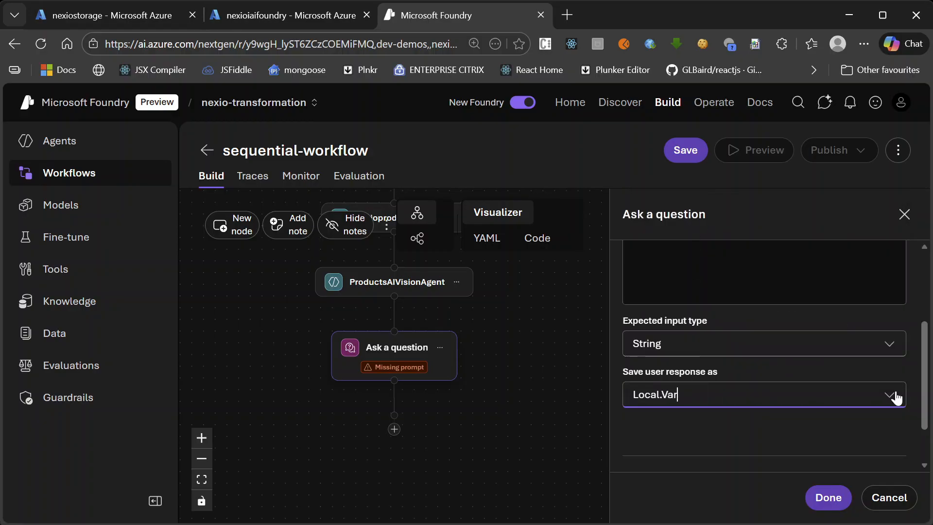
{"action": "type", "text": "more"}
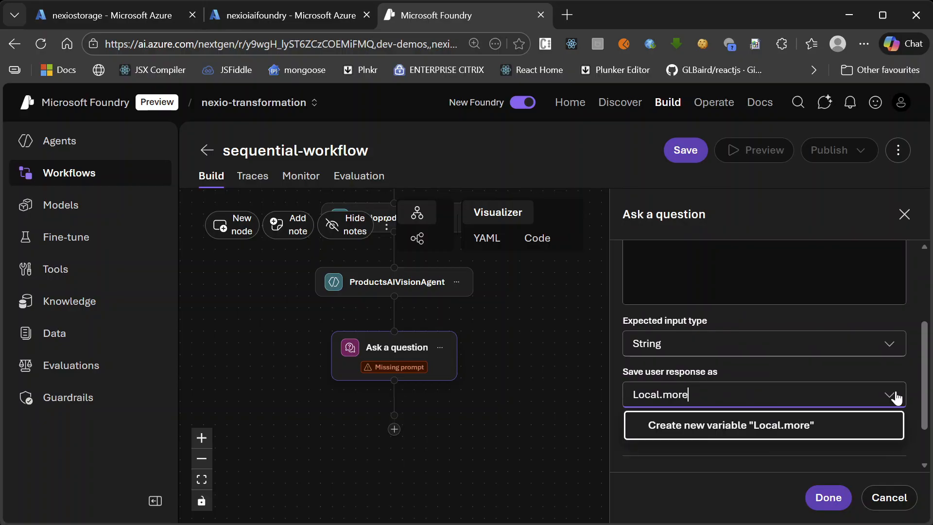
{"action": "type", "text": "Questiona"}
{"action": "key", "text": "BackSpace"}
{"action": "type", "text": "s"}
{"action": "left_click", "coordinate": [831, 491]}
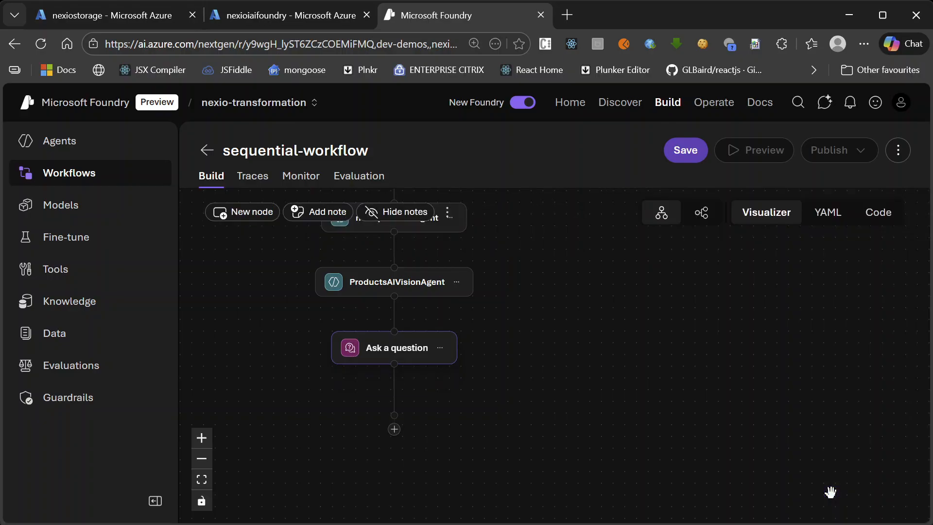
Add an If/Else flow action after the second Ask a question node and close its settings
{"action": "scroll", "coordinate": [549, 399], "scroll_direction": "up", "scroll_amount": 3}
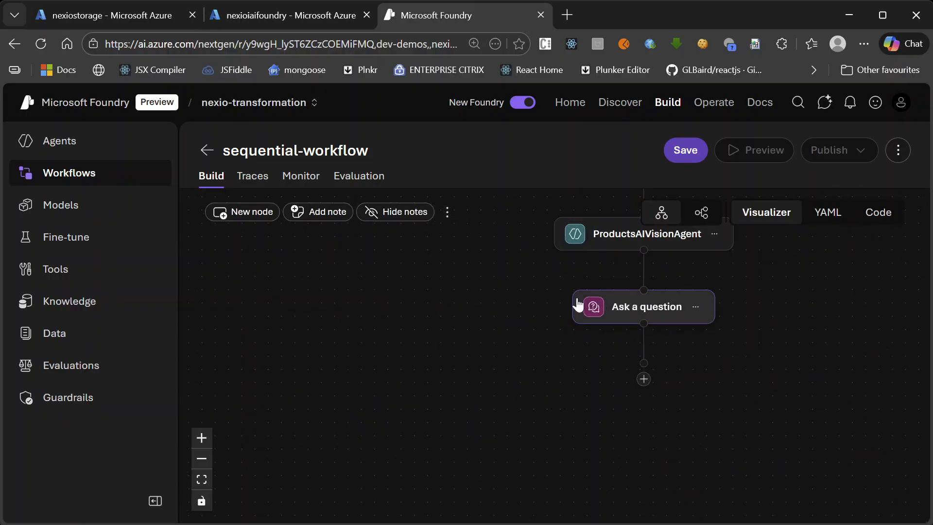
{"action": "scroll", "coordinate": [644, 381], "scroll_direction": "up", "scroll_amount": 1}
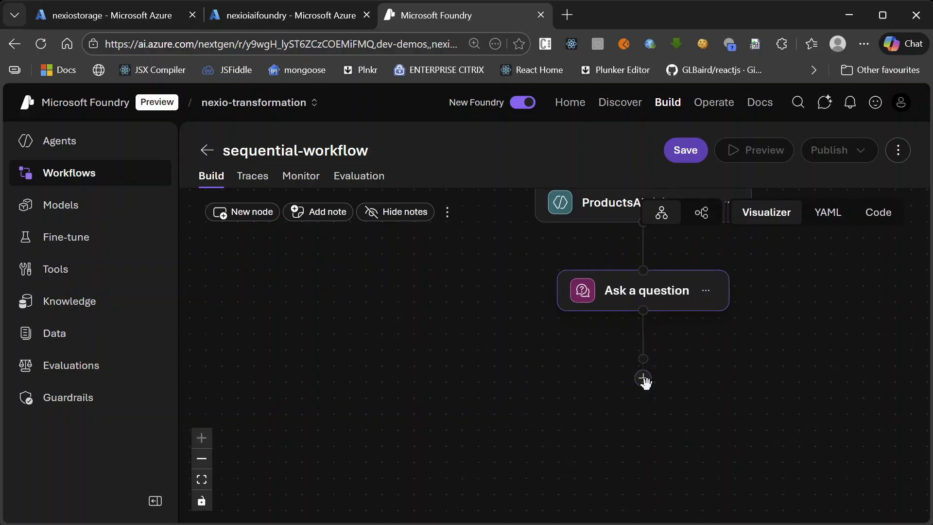
{"action": "left_click", "coordinate": [643, 378]}
{"action": "type", "text": "i"}
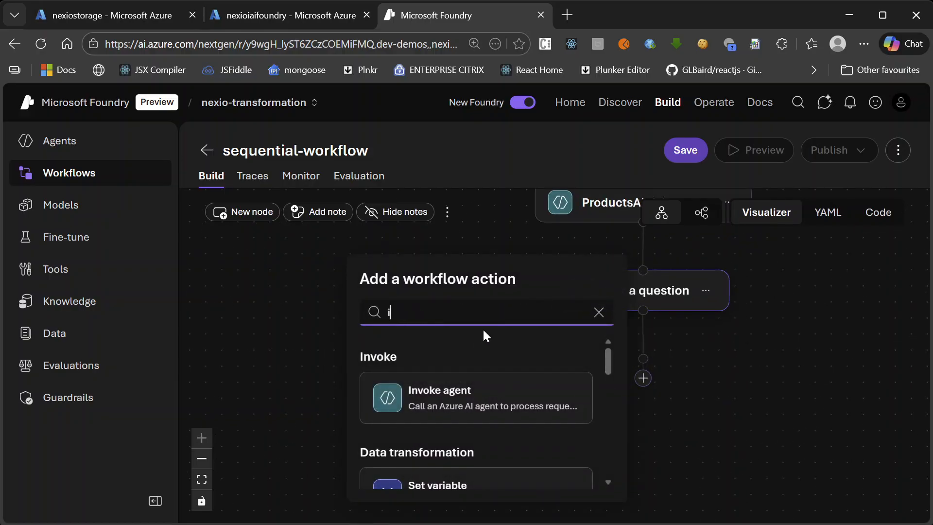
{"action": "type", "text": "f"}
{"action": "scroll", "coordinate": [479, 337], "scroll_direction": "down", "scroll_amount": 1}
{"action": "scroll", "coordinate": [479, 337], "scroll_direction": "down", "scroll_amount": 2}
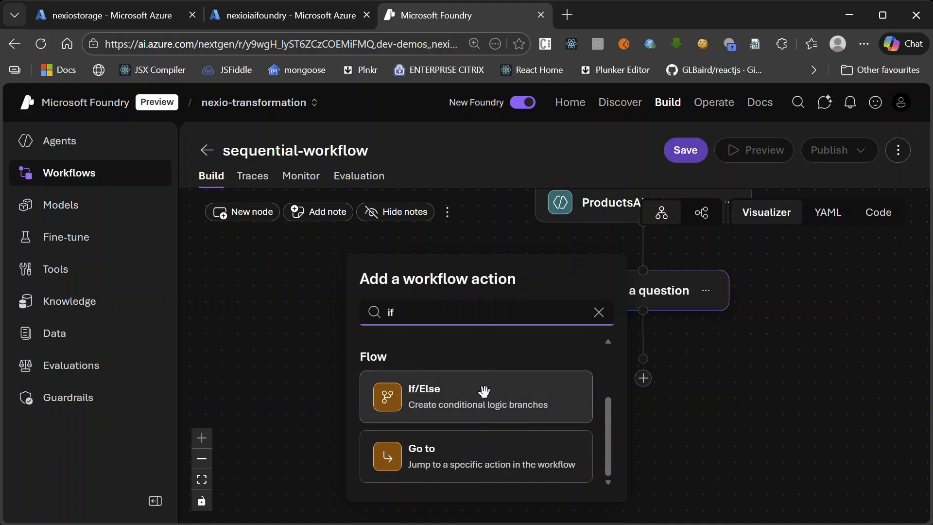
{"action": "left_click", "coordinate": [465, 398]}
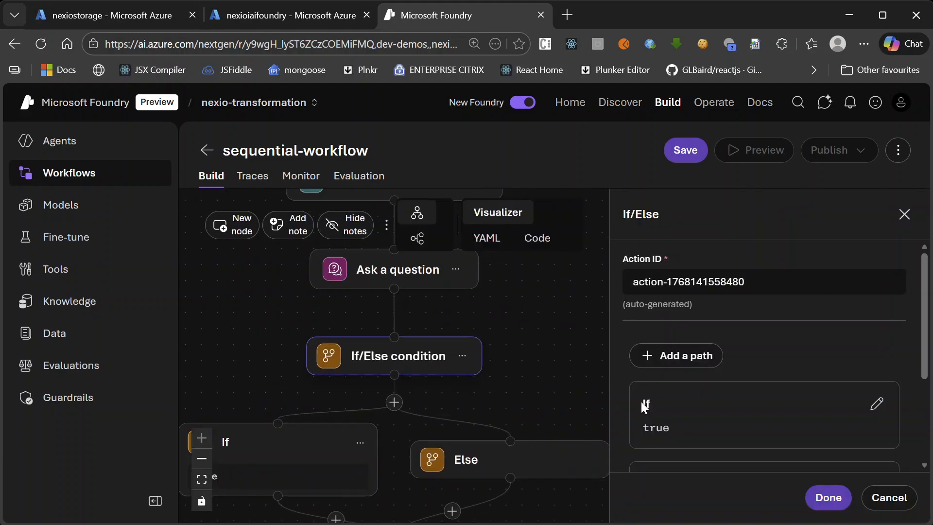
{"action": "scroll", "coordinate": [829, 377], "scroll_direction": "down", "scroll_amount": 3}
{"action": "scroll", "coordinate": [844, 371], "scroll_direction": "up", "scroll_amount": 3}
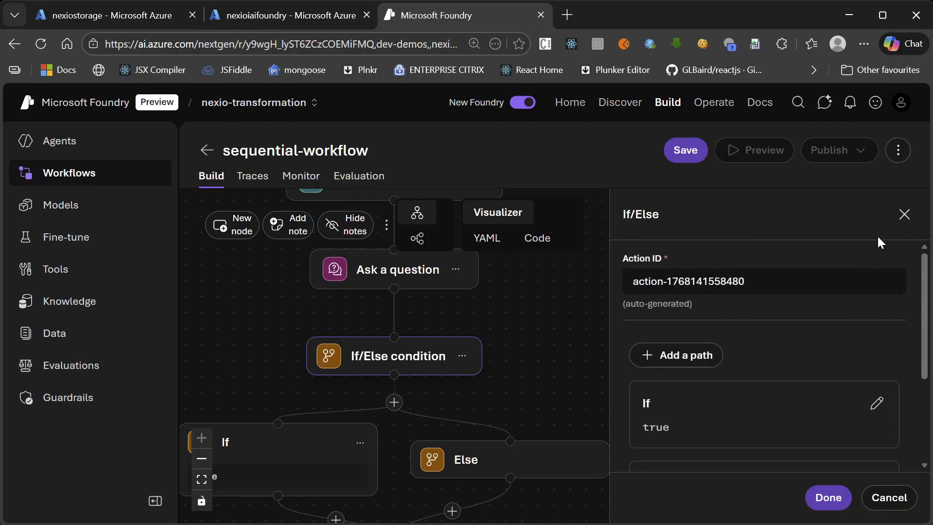
{"action": "left_click", "coordinate": [902, 219]}
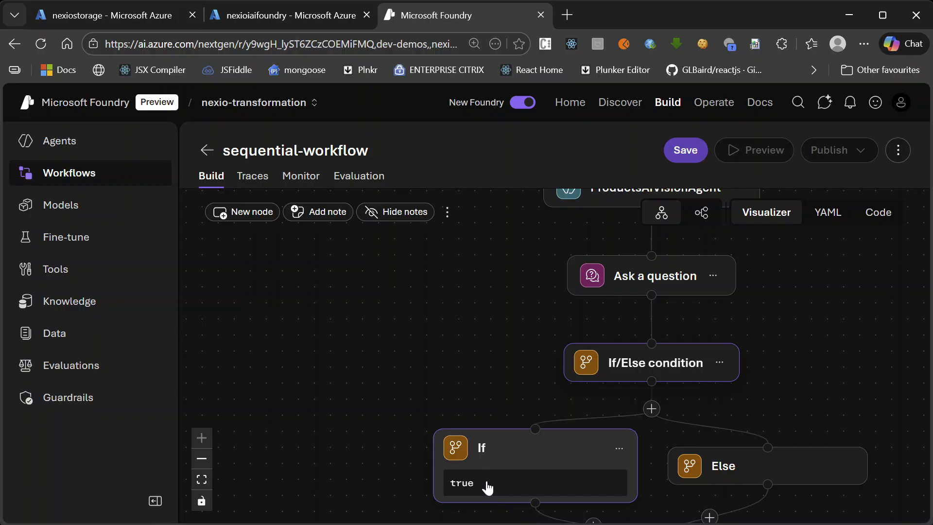
Set the If branch's condition to Local.moreQuestions = "yes" and finish editing the branch
{"action": "scroll", "coordinate": [503, 421], "scroll_direction": "down", "scroll_amount": 3}
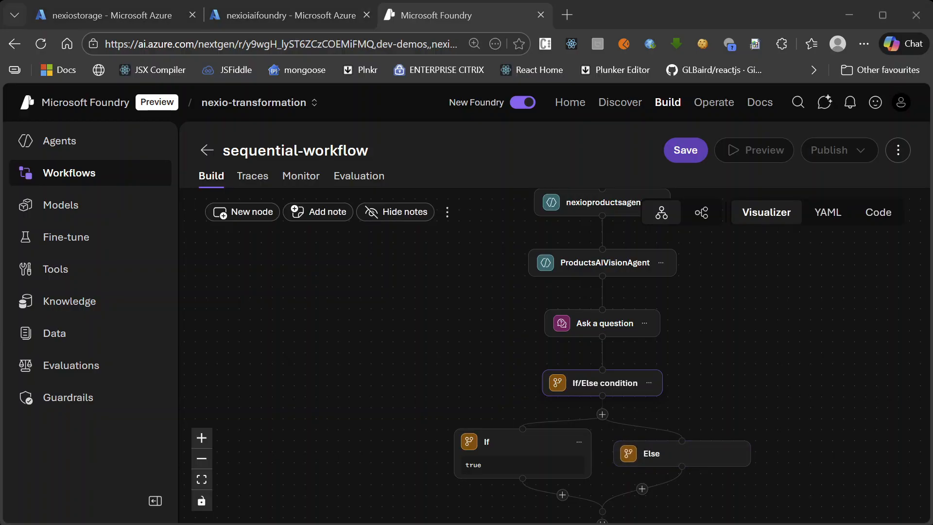
{"action": "left_click_drag", "start_coordinate": [704, 408], "coordinate": [755, 398]}
{"action": "scroll", "coordinate": [550, 467], "scroll_direction": "up", "scroll_amount": 2}
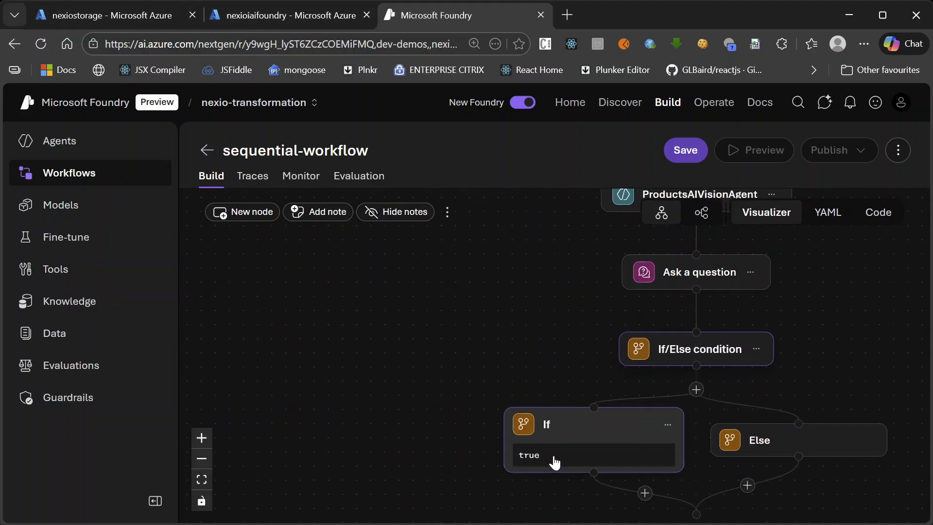
{"action": "left_click", "coordinate": [550, 466]}
{"action": "scroll", "coordinate": [772, 340], "scroll_direction": "down", "scroll_amount": 3}
{"action": "scroll", "coordinate": [758, 337], "scroll_direction": "down", "scroll_amount": 2}
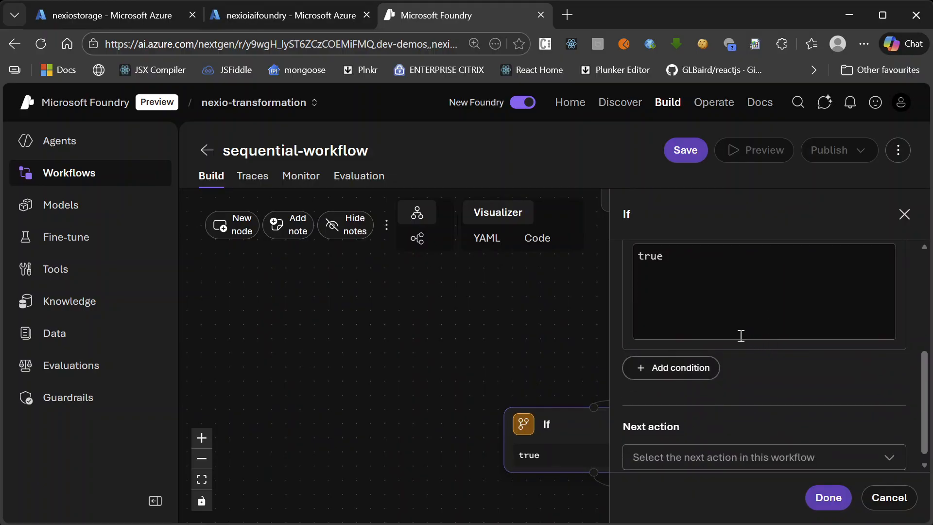
{"action": "scroll", "coordinate": [739, 335], "scroll_direction": "up", "scroll_amount": 3}
{"action": "left_click", "coordinate": [672, 425]}
{"action": "key", "text": "ctrl+a"}
{"action": "type", "text": "mor="}
{"action": "key", "text": "BackSpace"}
{"action": "key", "text": "BackSpace"}
{"action": "key", "text": "BackSpace"}
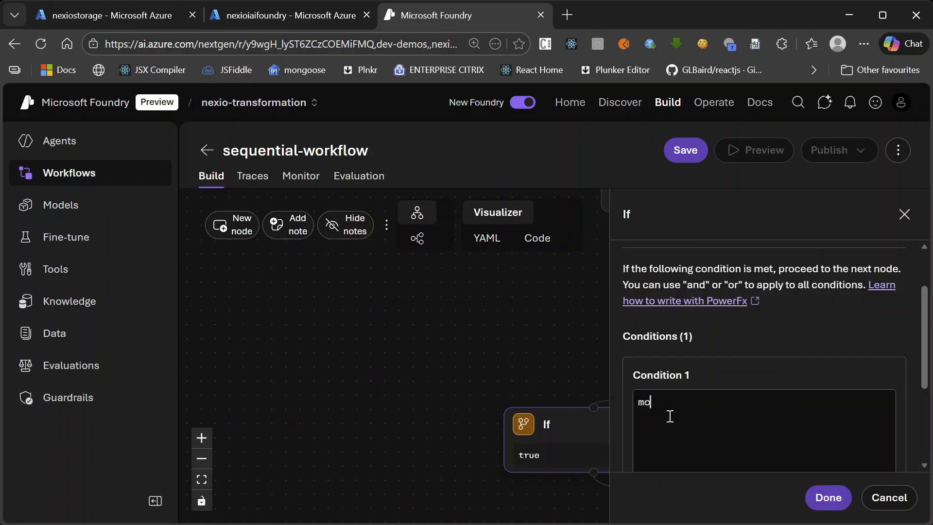
{"action": "type", "text": "ore"}
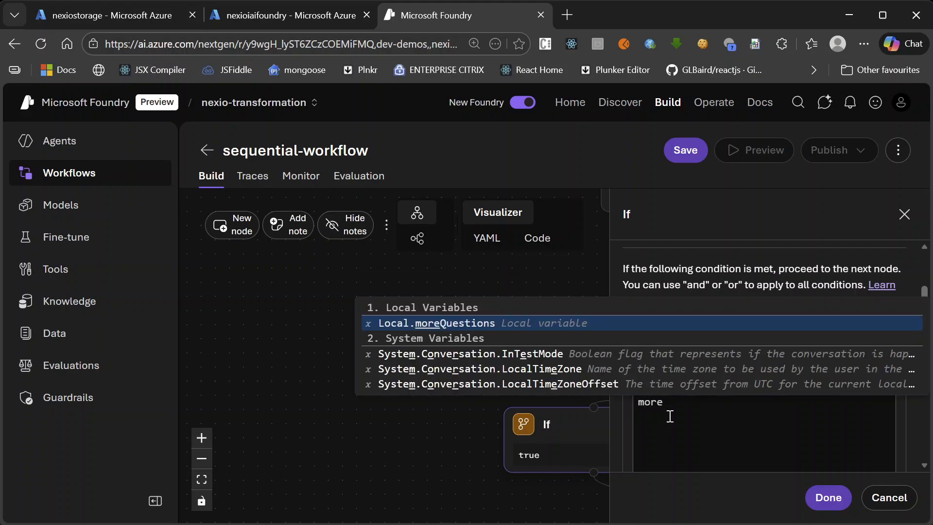
{"action": "key", "text": "Tab"}
{"action": "type", "text": "= "}
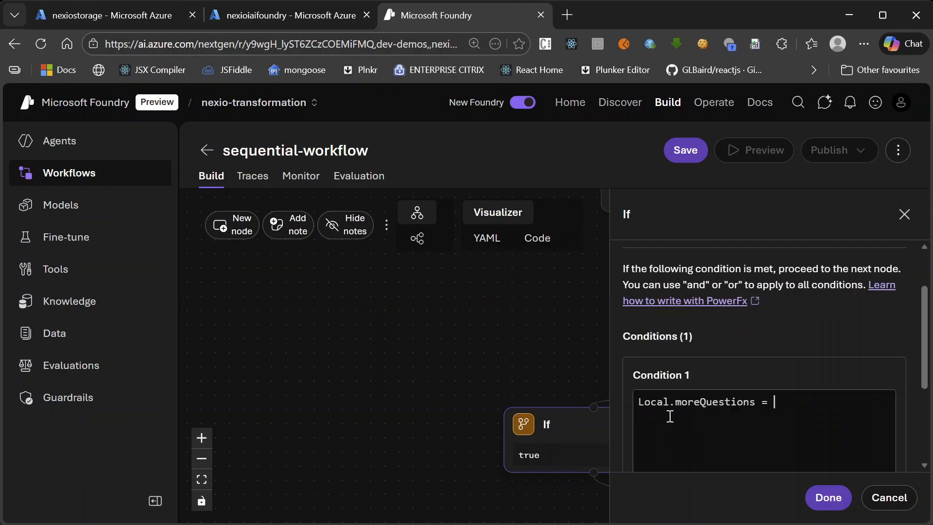
{"action": "type", "text": "\"yes\""}
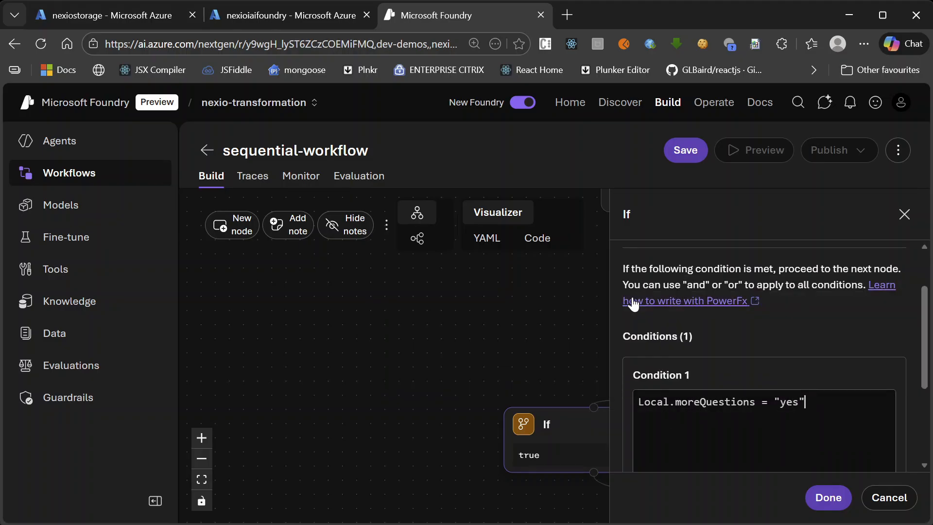
{"action": "left_click", "coordinate": [827, 500]}
{"action": "left_click_drag", "start_coordinate": [797, 498], "coordinate": [646, 483]}
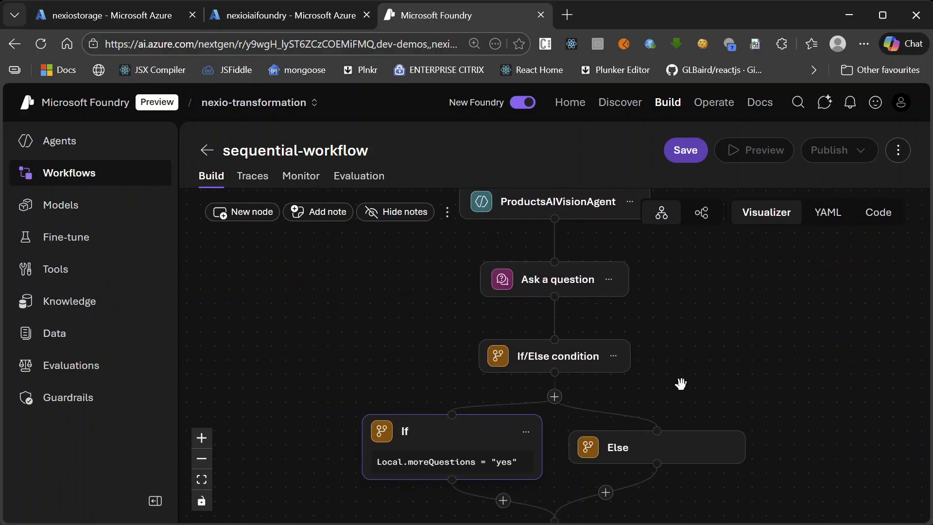
{"action": "left_click_drag", "start_coordinate": [678, 380], "coordinate": [791, 290]}
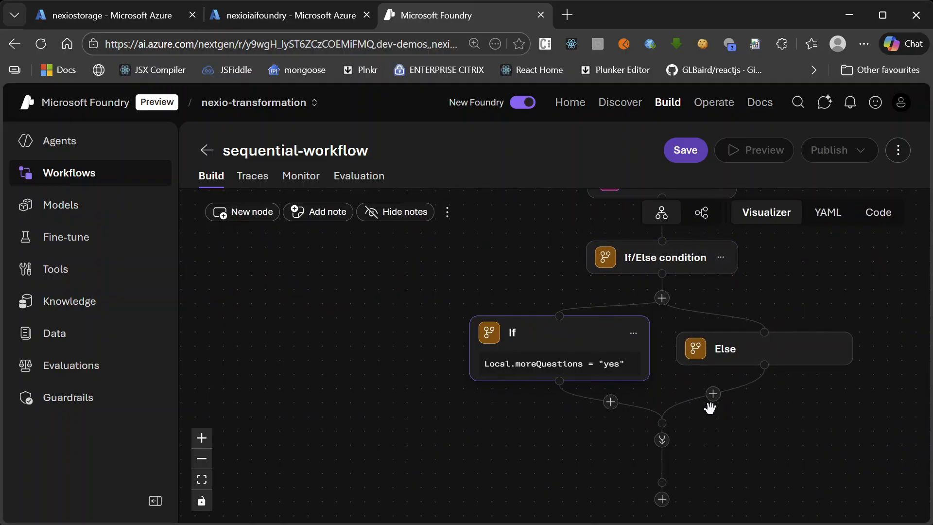
{"action": "left_click_drag", "start_coordinate": [604, 407], "coordinate": [605, 408]}
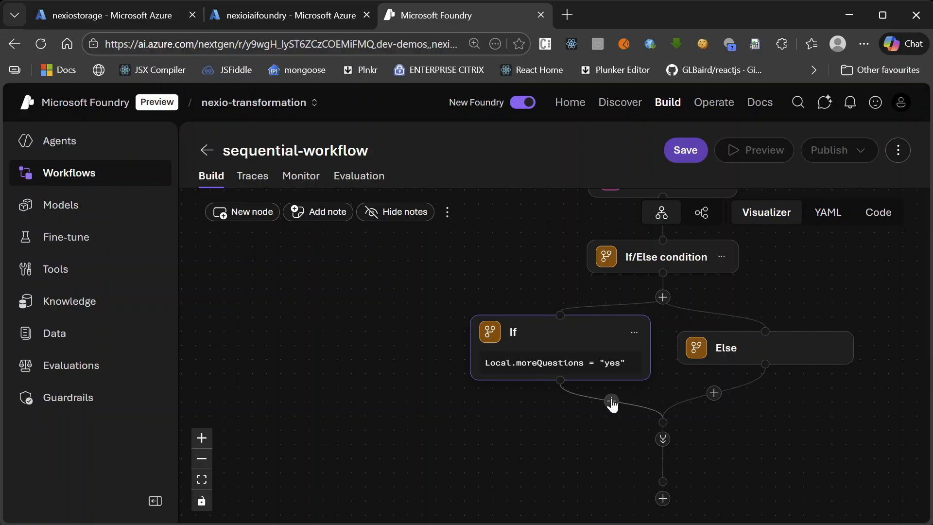
{"action": "left_click", "coordinate": [610, 410]}
{"action": "type", "text": "goto"}
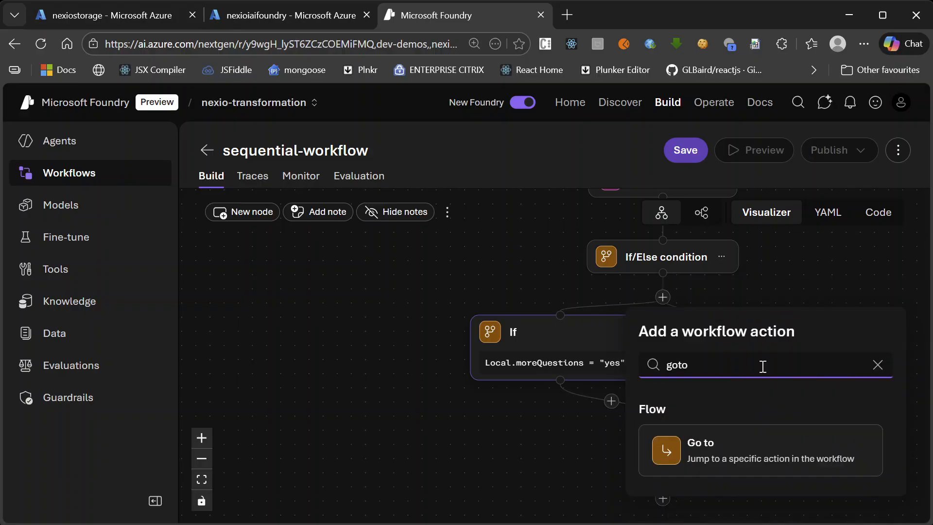
{"action": "left_click", "coordinate": [772, 459]}
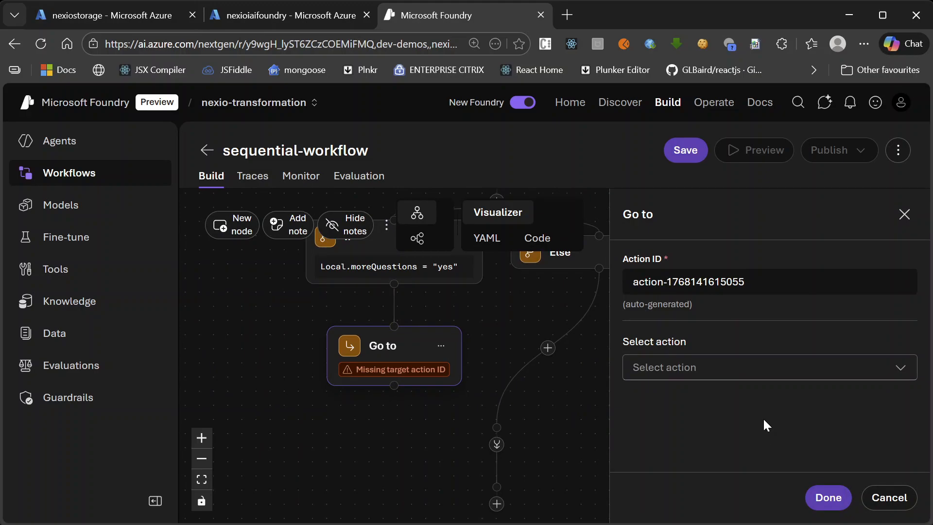
{"action": "left_click", "coordinate": [897, 372]}
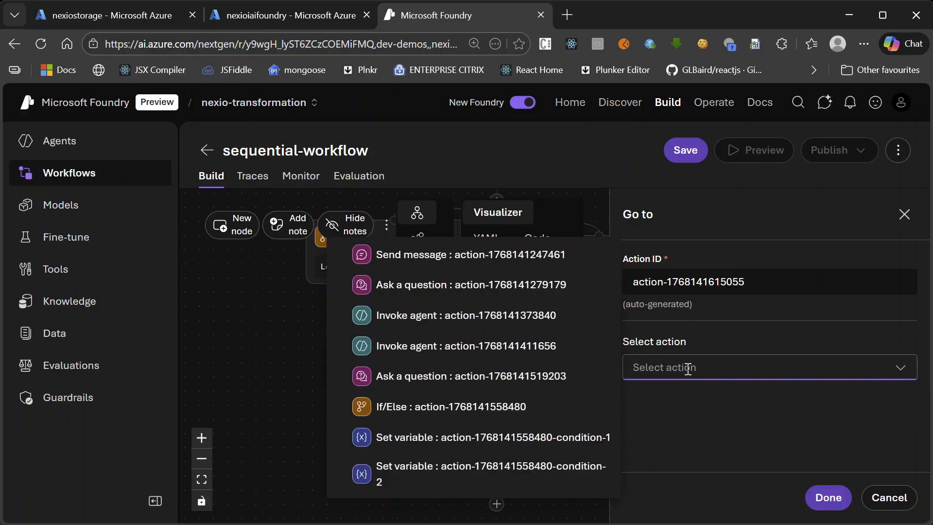
{"action": "left_click", "coordinate": [514, 296]}
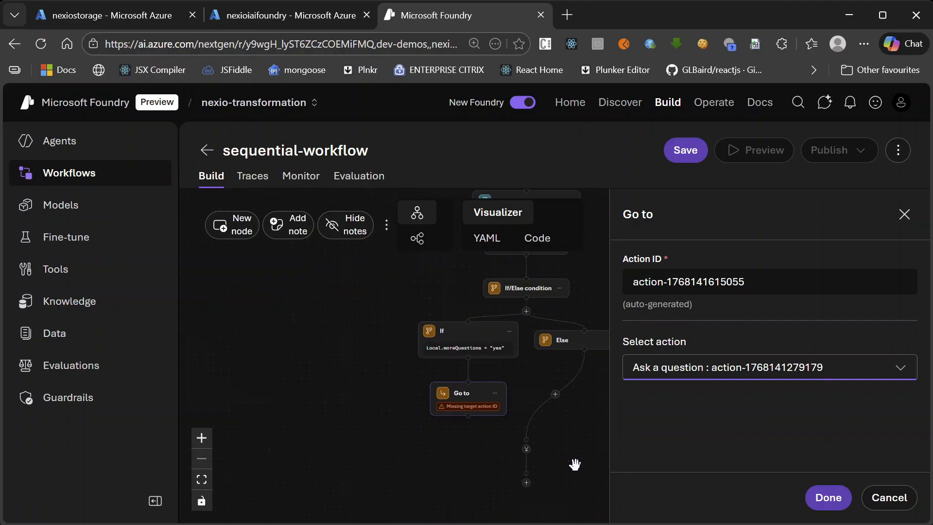
{"action": "left_click", "coordinate": [827, 497]}
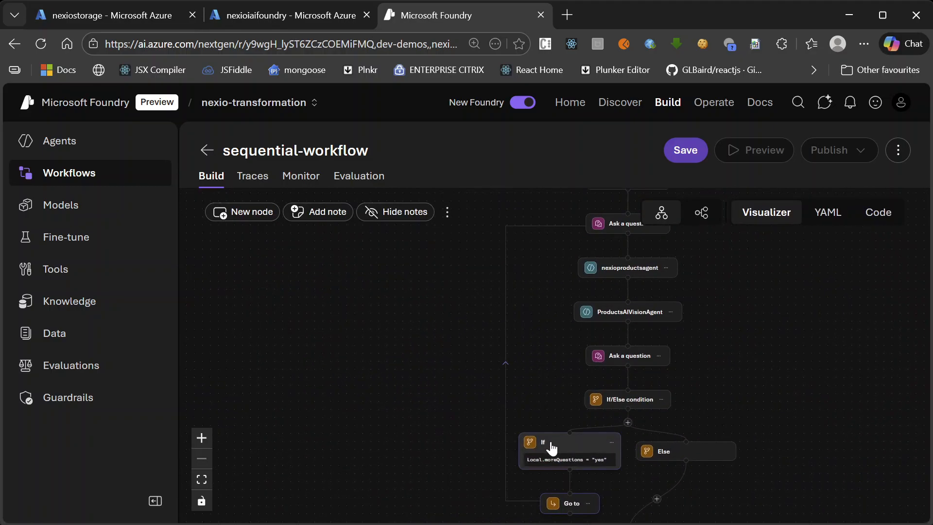
Add a Send message action under the Else branch of the If/Else condition
{"action": "left_click_drag", "start_coordinate": [541, 273], "coordinate": [504, 352]}
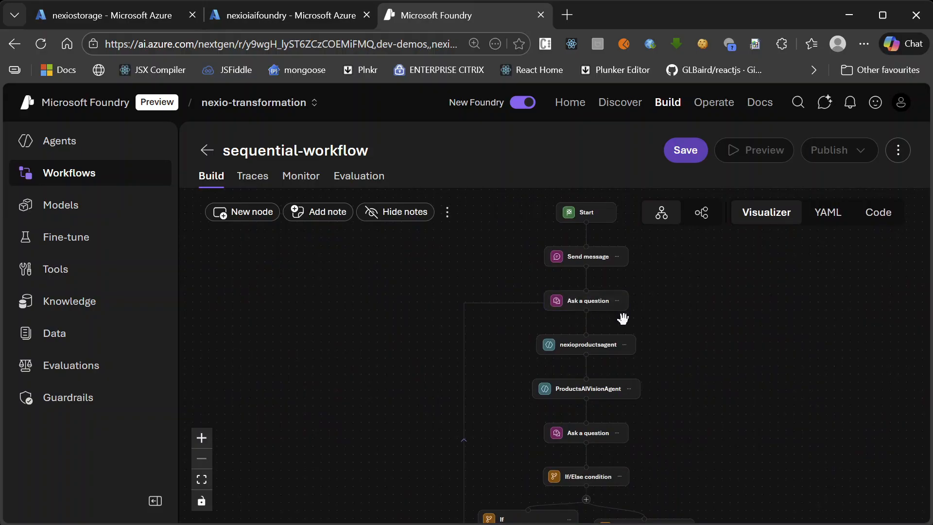
{"action": "left_click_drag", "start_coordinate": [684, 404], "coordinate": [661, 338]}
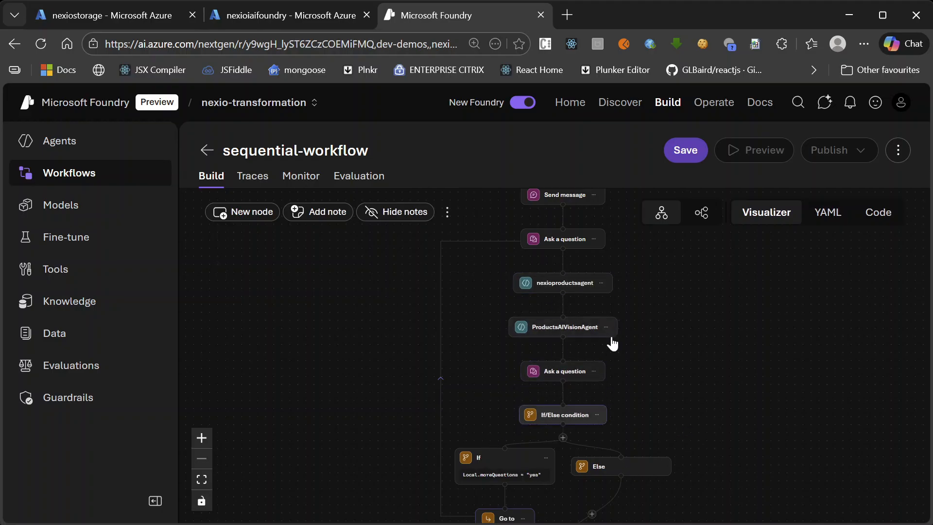
{"action": "scroll", "coordinate": [699, 381], "scroll_direction": "down", "scroll_amount": 3}
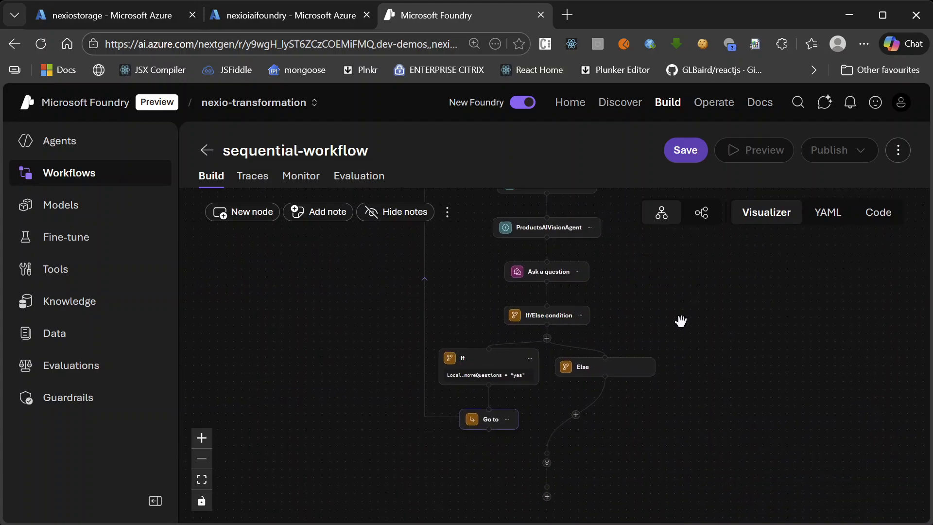
{"action": "scroll", "coordinate": [737, 327], "scroll_direction": "down", "scroll_amount": 2}
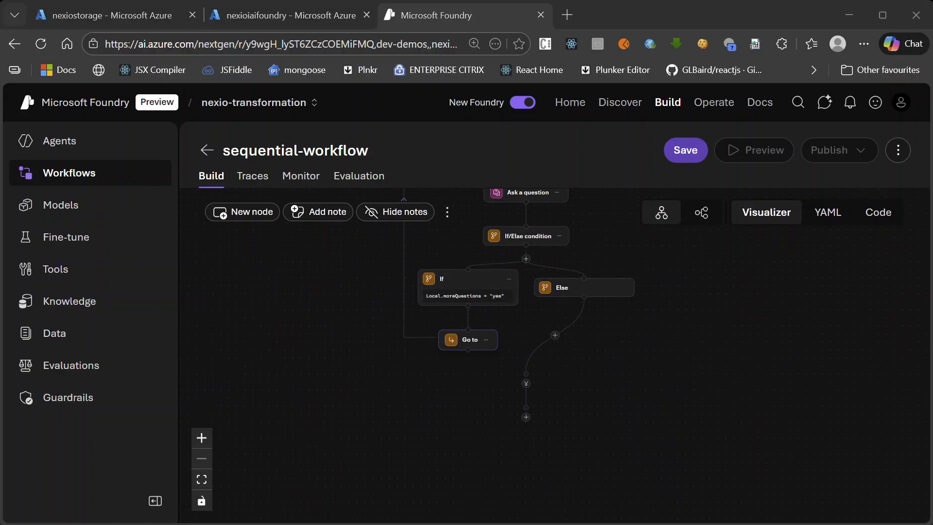
{"action": "left_click", "coordinate": [555, 334]}
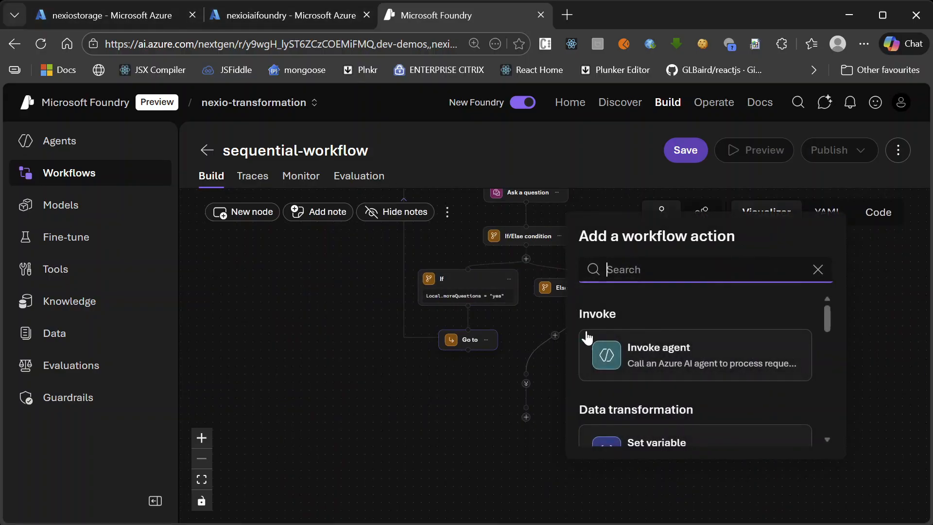
{"action": "type", "text": "sen"}
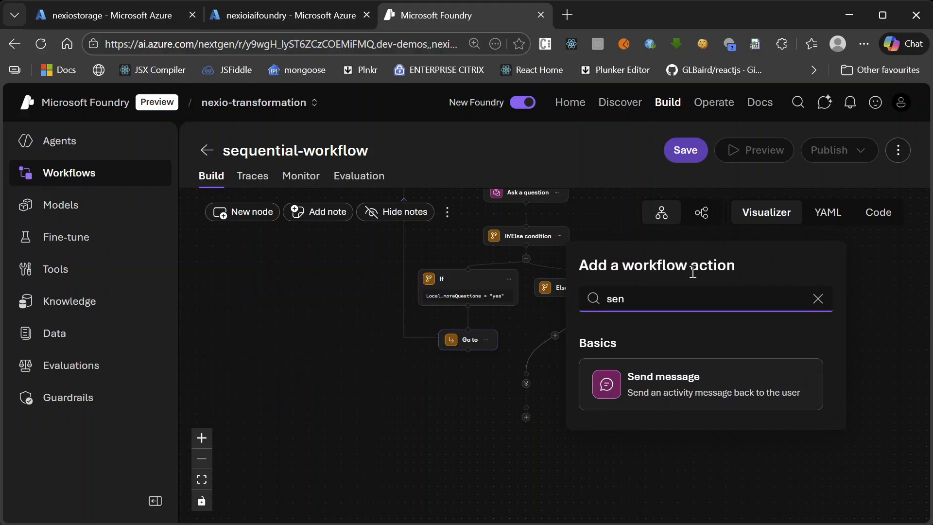
{"action": "left_click", "coordinate": [714, 385]}
Set the Else branch's message to "Thankyou for contacting Nexio Support Team. Please provide feedback if you can. Have a Nice Day." and finish editing the node
{"action": "left_click", "coordinate": [698, 411]}
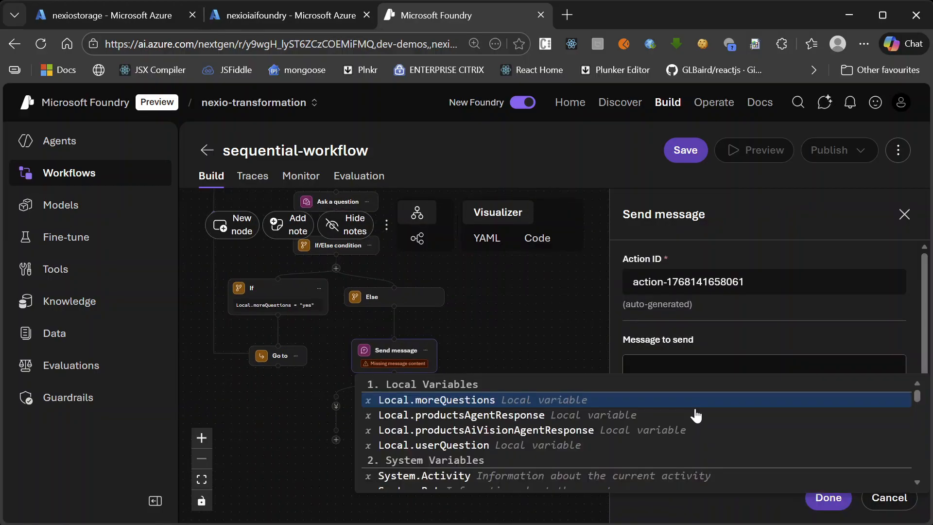
{"action": "type", "text": "M"}
{"action": "key", "text": "BackSpace"}
{"action": "type", "text": "Thankyou for contacting"}
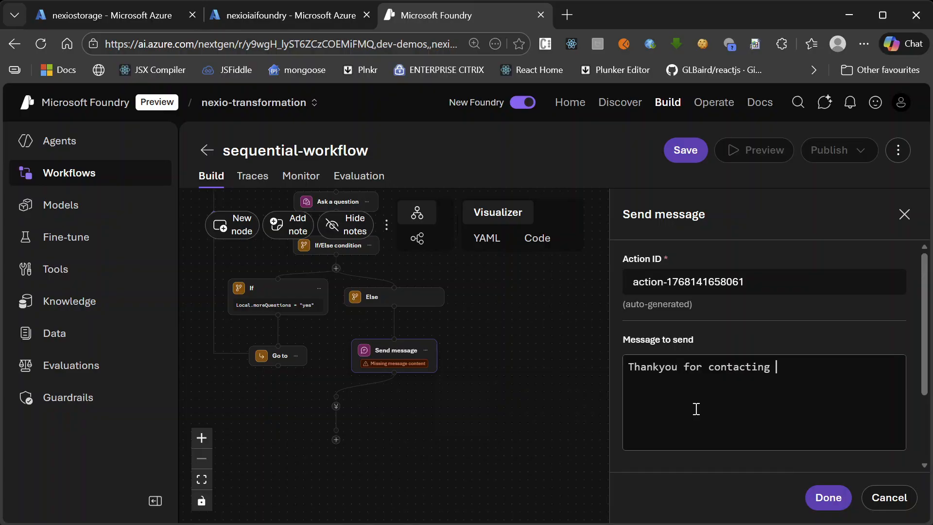
{"action": "type", "text": " Nexio H"}
{"action": "type", "text": "e"}
{"action": "key", "text": "BackSpace"}
{"action": "key", "text": "BackSpace"}
{"action": "type", "text": "Support Team"}
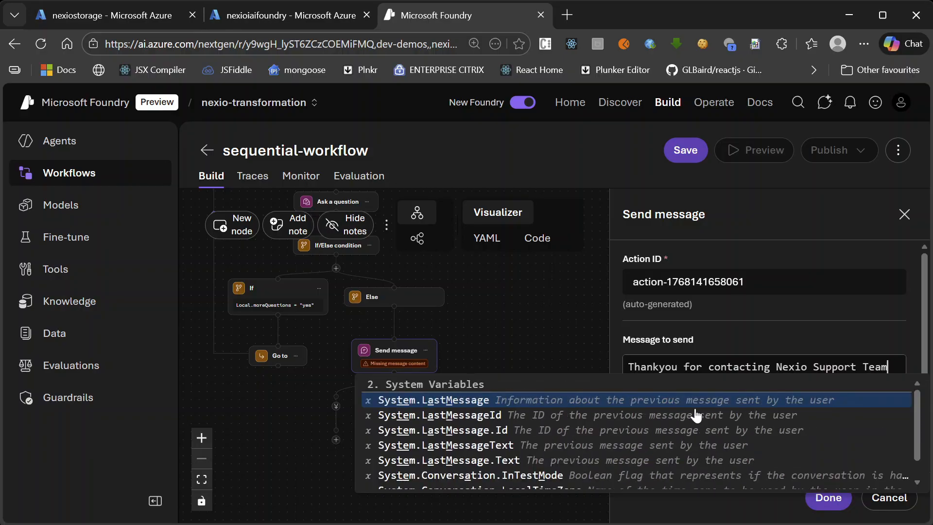
{"action": "type", "text": "."}
{"action": "key", "text": "Return"}
{"action": "type", "text": "Please provide feedback if you can. Have a Nice Day."}
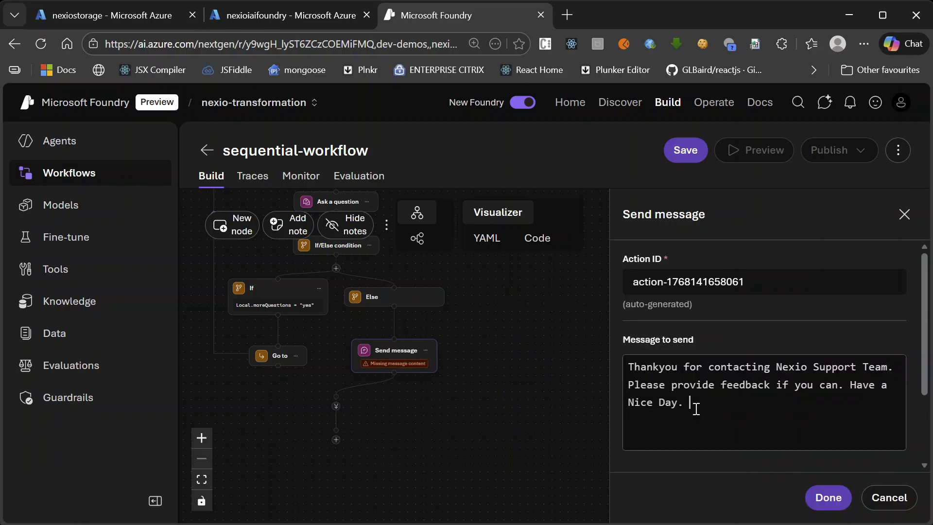
{"action": "left_click", "coordinate": [829, 497]}
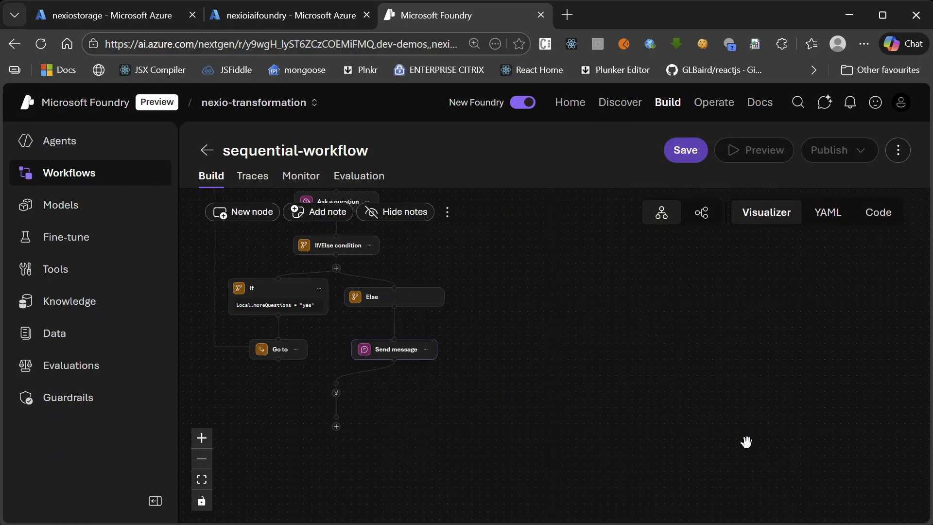
Save the completed workflow under the name NexioAgentWorkflow
{"action": "scroll", "coordinate": [761, 325], "scroll_direction": "up", "scroll_amount": 5}
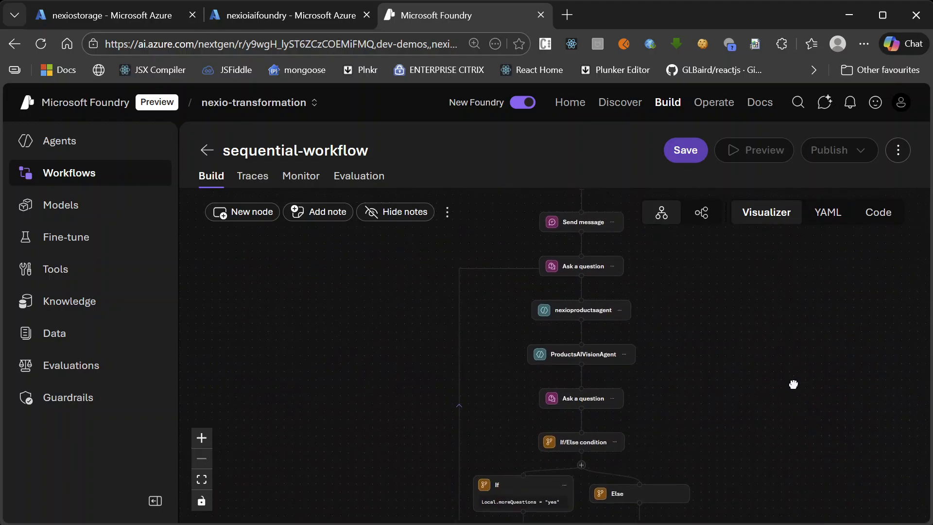
{"action": "scroll", "coordinate": [777, 314], "scroll_direction": "up", "scroll_amount": 2}
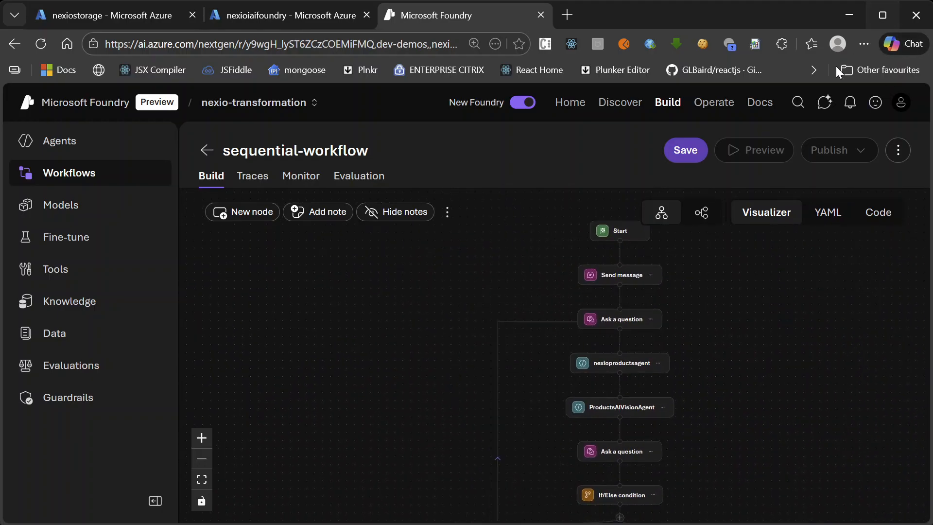
{"action": "scroll", "coordinate": [714, 299], "scroll_direction": "down", "scroll_amount": 3}
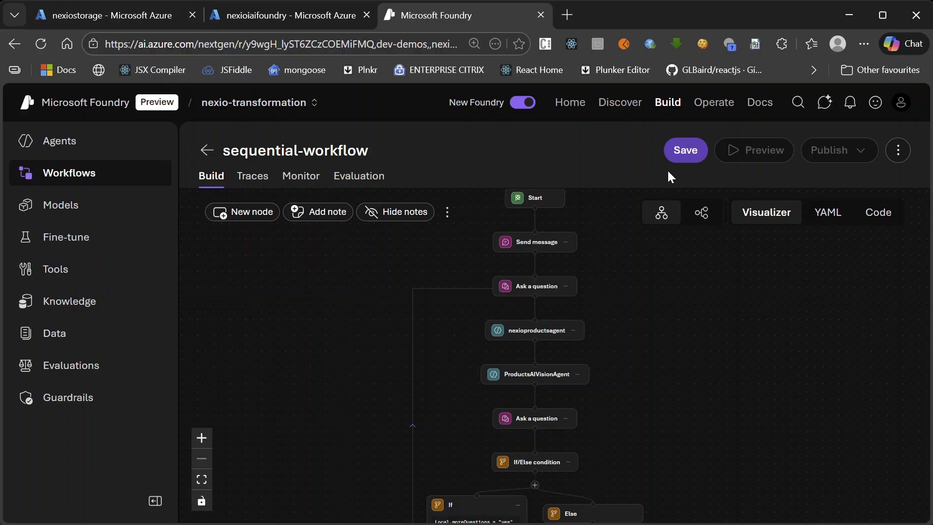
{"action": "left_click", "coordinate": [673, 150]}
{"action": "left_click", "coordinate": [469, 317]}
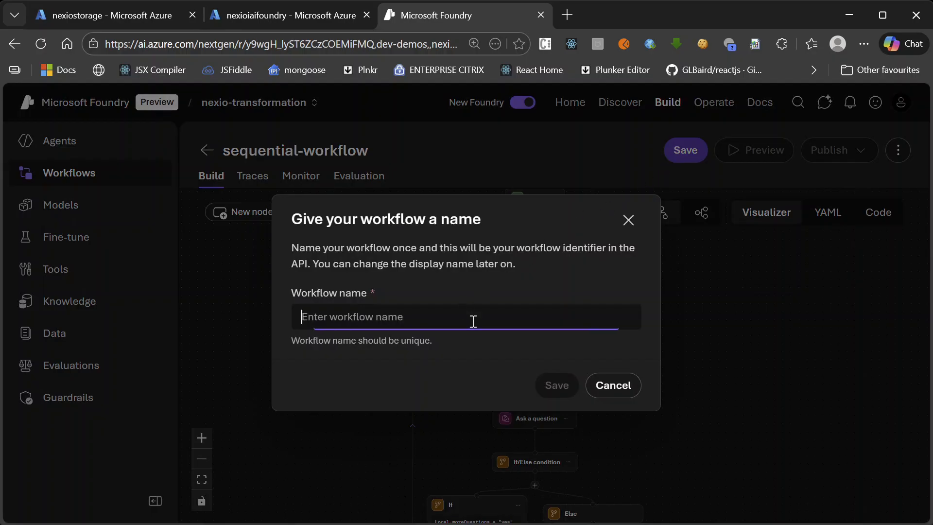
{"action": "type", "text": "NexioAgent"}
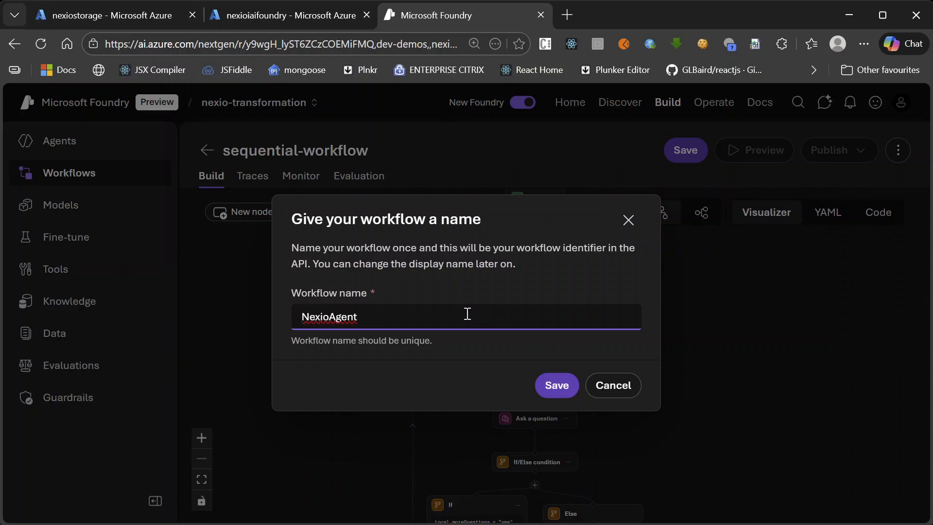
{"action": "type", "text": "Workdflow"}
{"action": "left_click", "coordinate": [558, 384]}
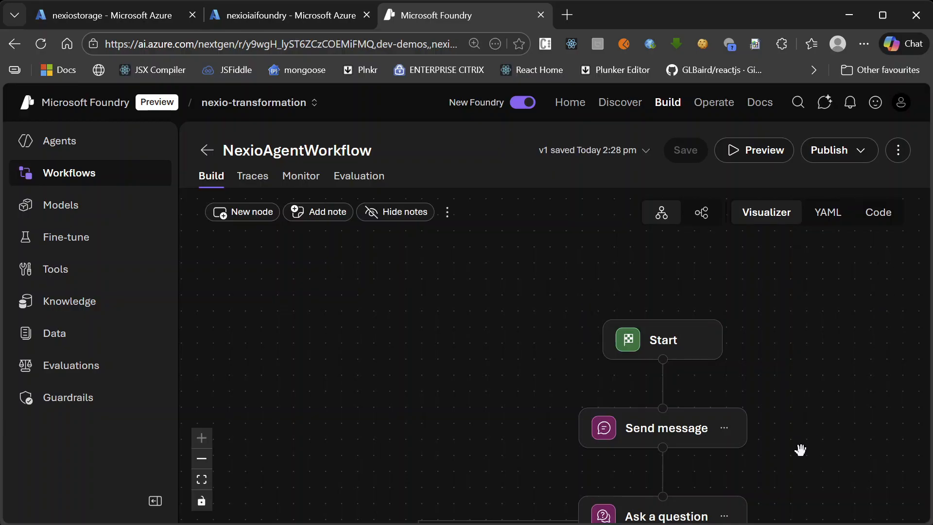
Open a preview of the saved workflow and trigger it with the message "hi"
{"action": "left_click_drag", "start_coordinate": [797, 448], "coordinate": [611, 365]}
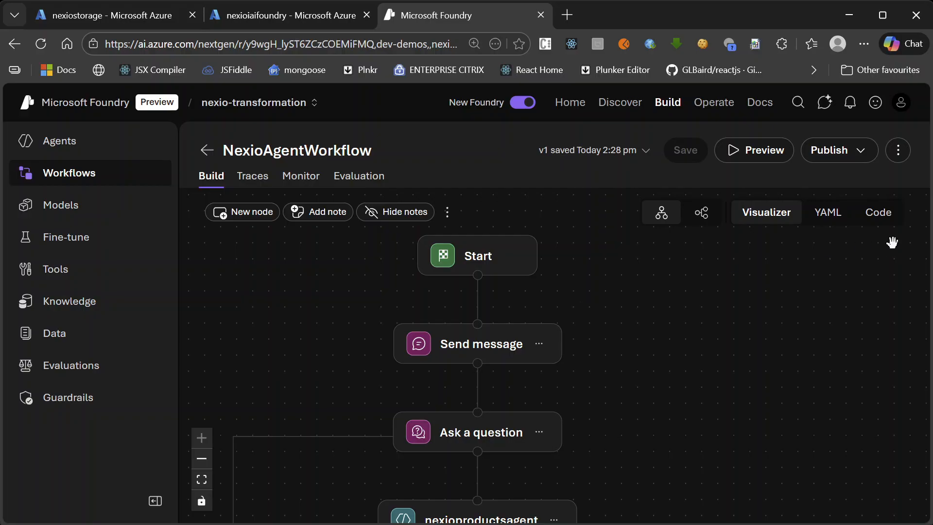
{"action": "left_click", "coordinate": [749, 153]}
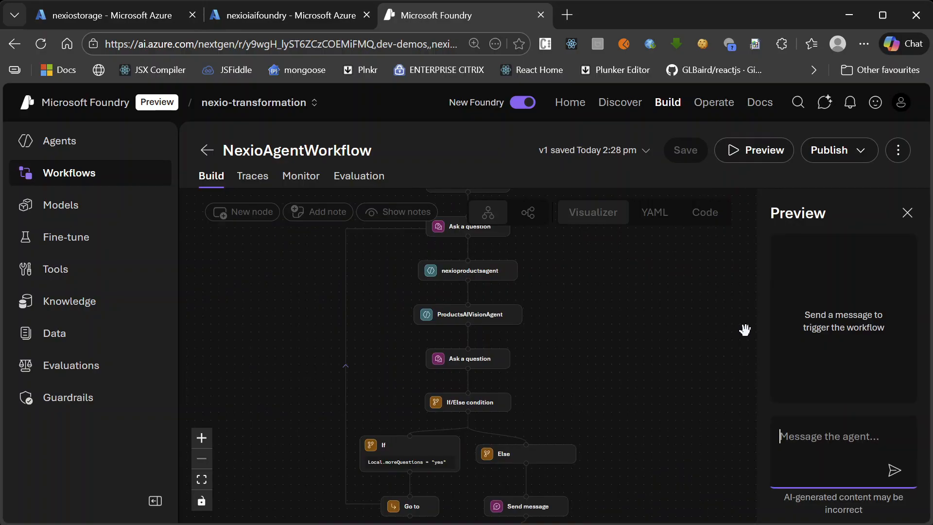
{"action": "left_click", "coordinate": [653, 287]}
{"action": "left_click_drag", "start_coordinate": [653, 287], "coordinate": [538, 412]}
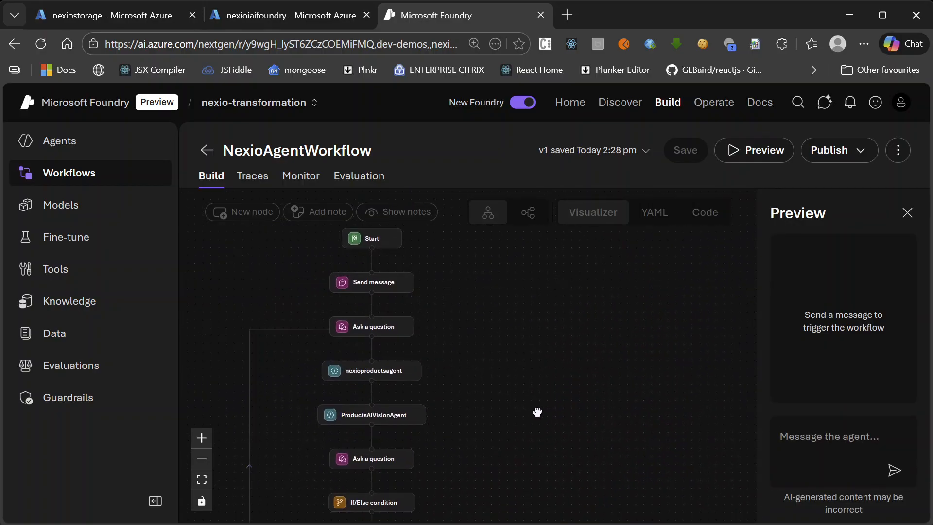
{"action": "left_click", "coordinate": [823, 441]}
{"action": "type", "text": "hi"}
{"action": "key", "text": "Return"}
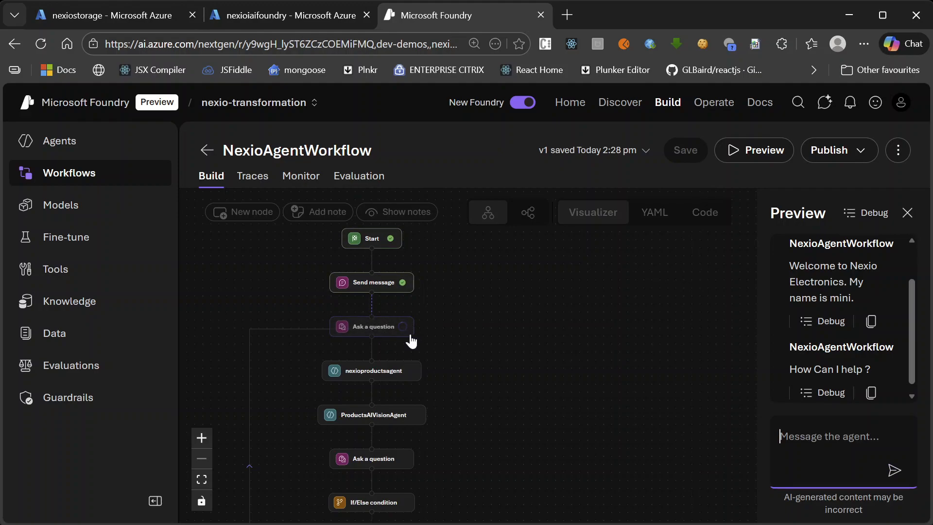
Answer the workflow's first question in the preview with "Do you have a samsung monitor? I need some details"
{"action": "scroll", "coordinate": [900, 310], "scroll_direction": "up", "scroll_amount": 2}
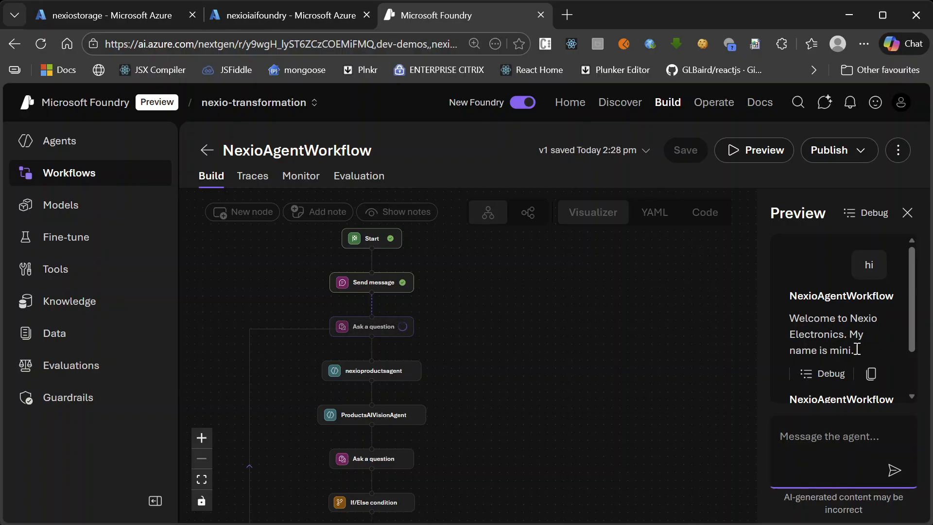
{"action": "scroll", "coordinate": [906, 343], "scroll_direction": "down", "scroll_amount": 2}
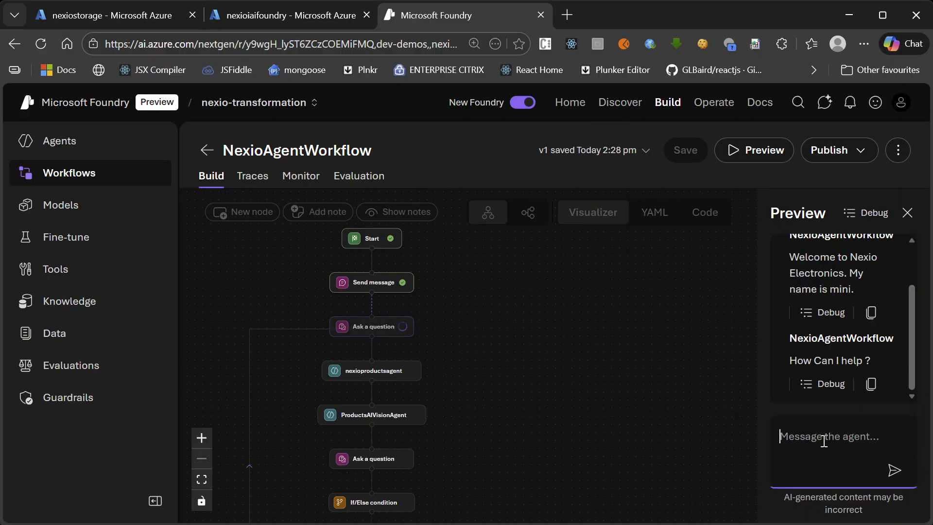
{"action": "type", "text": "Do you have a sa,m"}
{"action": "key", "text": "BackSpace"}
{"action": "type", "text": "msu"}
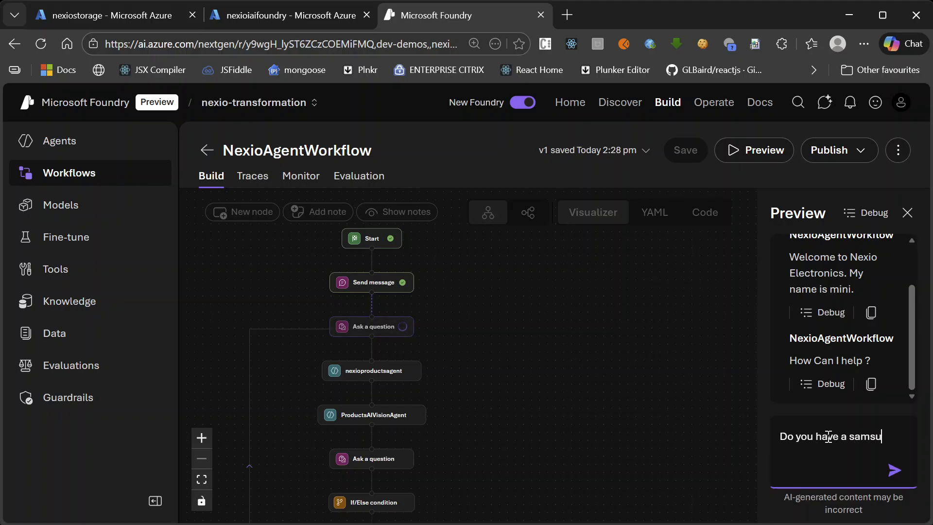
{"action": "type", "text": "ng monitor"}
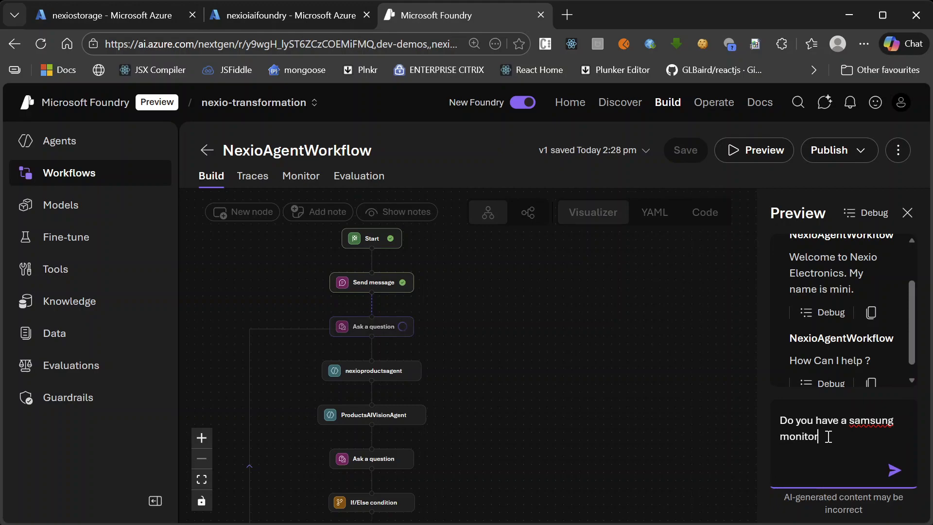
{"action": "type", "text": "? I need some details"}
{"action": "key", "text": "BackSpace"}
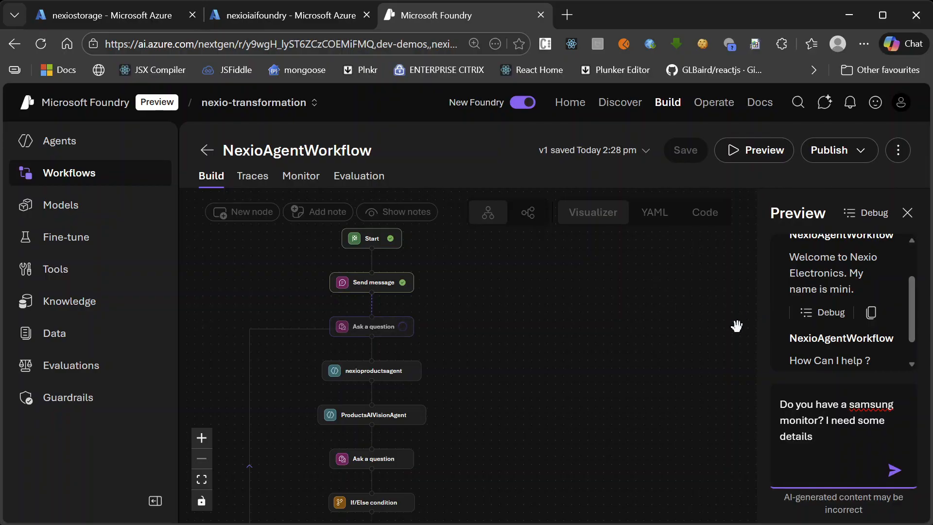
{"action": "left_click", "coordinate": [895, 471]}
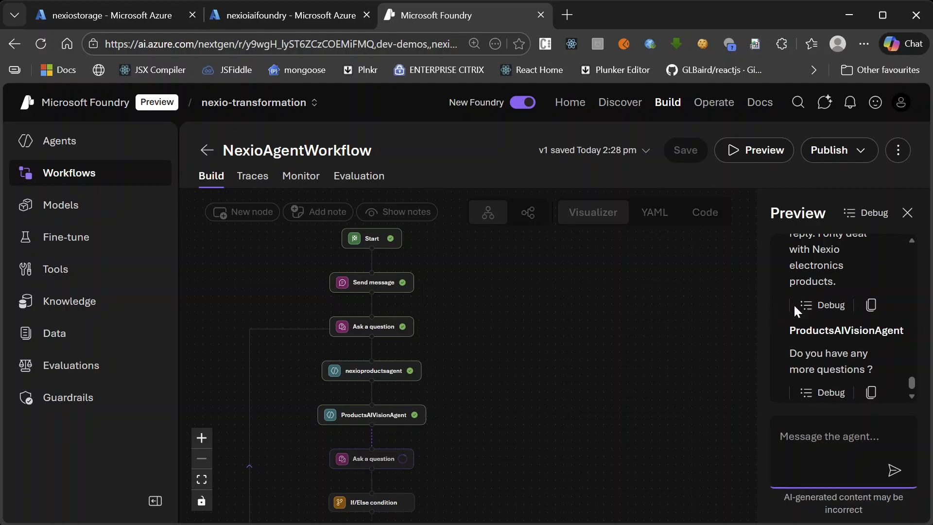
Review the nexioproductsagent reply about Samsung monitors in the preview conversation
{"action": "scroll", "coordinate": [866, 336], "scroll_direction": "up", "scroll_amount": 15}
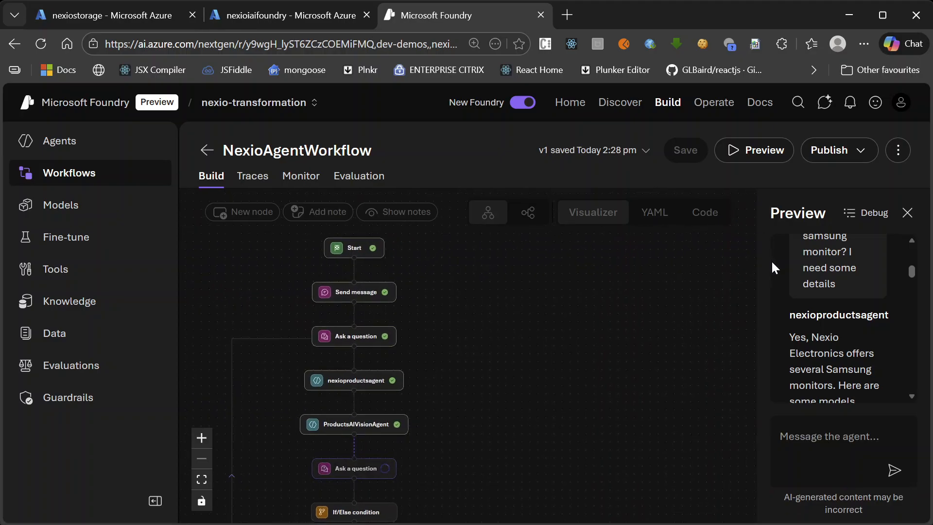
{"action": "left_click_drag", "start_coordinate": [771, 261], "coordinate": [769, 259]}
{"action": "left_click", "coordinate": [845, 266]}
{"action": "scroll", "coordinate": [871, 253], "scroll_direction": "up", "scroll_amount": 10}
{"action": "scroll", "coordinate": [880, 307], "scroll_direction": "down", "scroll_amount": 10}
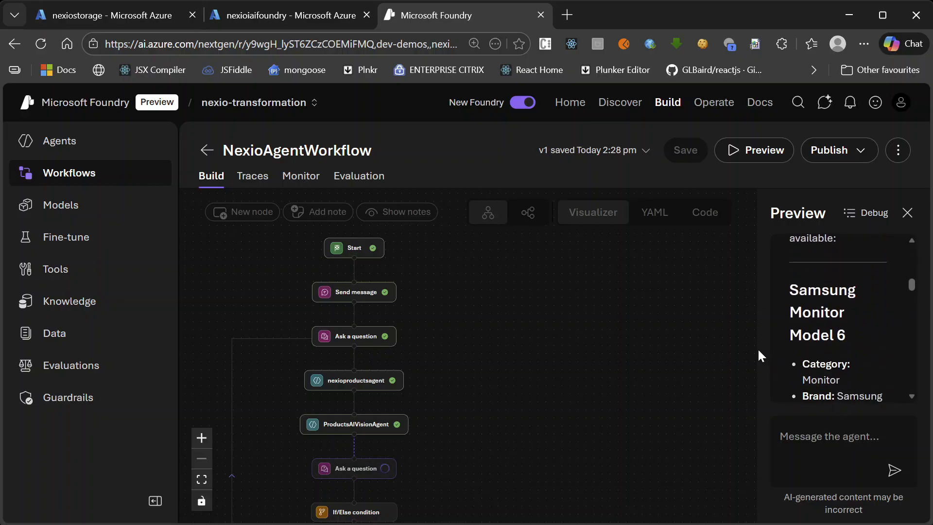
{"action": "left_click_drag", "start_coordinate": [752, 341], "coordinate": [749, 340]}
{"action": "scroll", "coordinate": [871, 333], "scroll_direction": "up", "scroll_amount": 5}
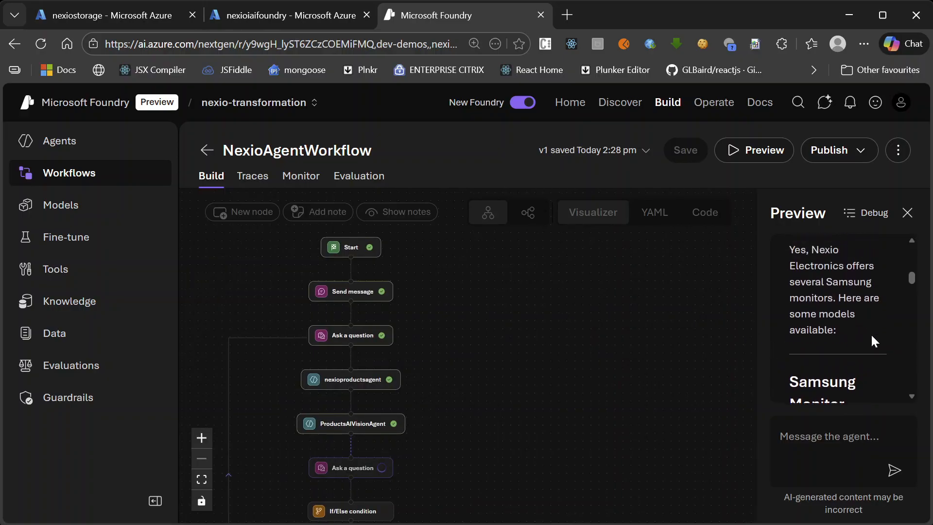
Examine the opening lines of the nexioproductsagent reply and the start of its Samsung Monitor Model 6 entry
{"action": "scroll", "coordinate": [871, 334], "scroll_direction": "down", "scroll_amount": 2}
{"action": "scroll", "coordinate": [871, 337], "scroll_direction": "up", "scroll_amount": 3}
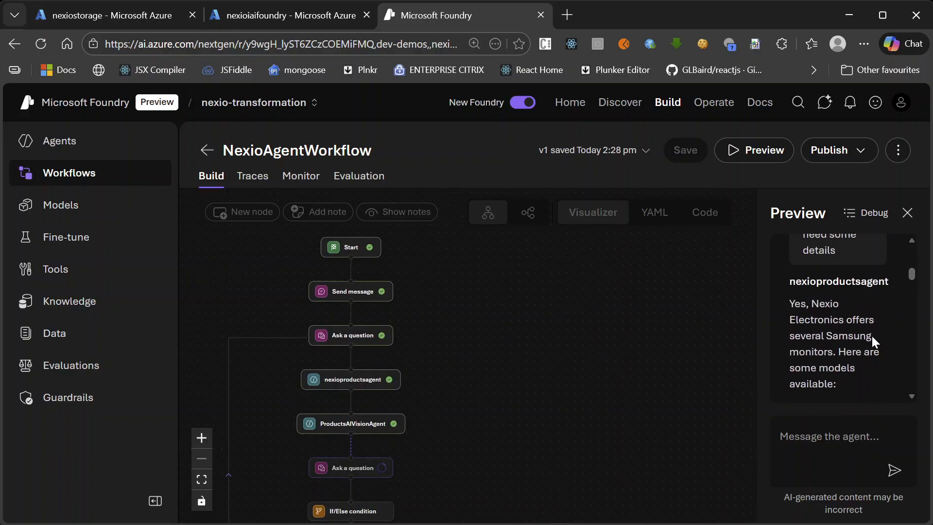
{"action": "scroll", "coordinate": [859, 357], "scroll_direction": "down", "scroll_amount": 3}
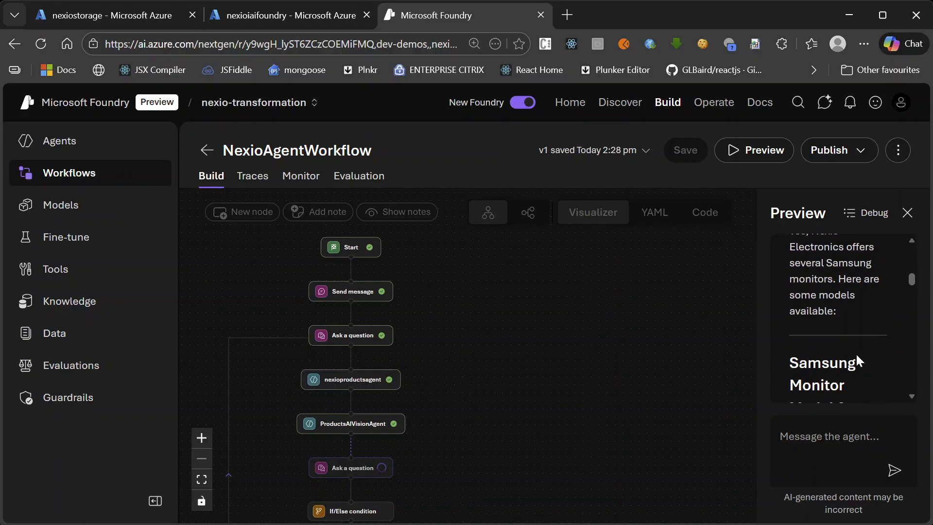
{"action": "scroll", "coordinate": [854, 329], "scroll_direction": "up", "scroll_amount": 2}
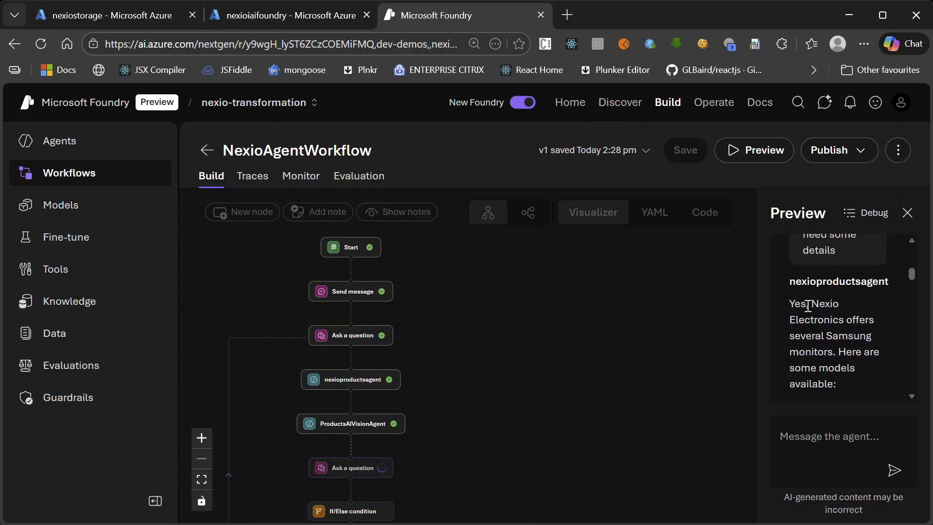
{"action": "left_click_drag", "start_coordinate": [789, 302], "coordinate": [839, 380]}
{"action": "scroll", "coordinate": [838, 381], "scroll_direction": "down", "scroll_amount": 5}
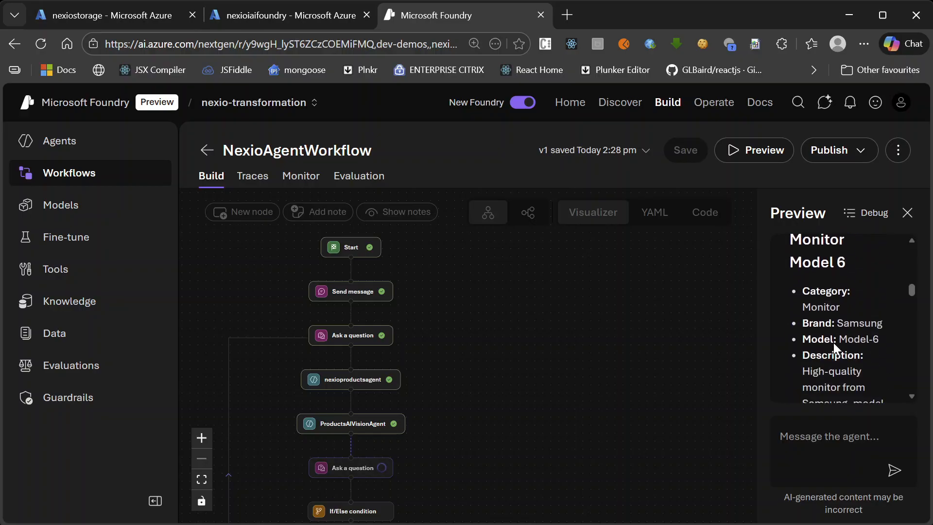
{"action": "scroll", "coordinate": [827, 313], "scroll_direction": "up", "scroll_amount": 2}
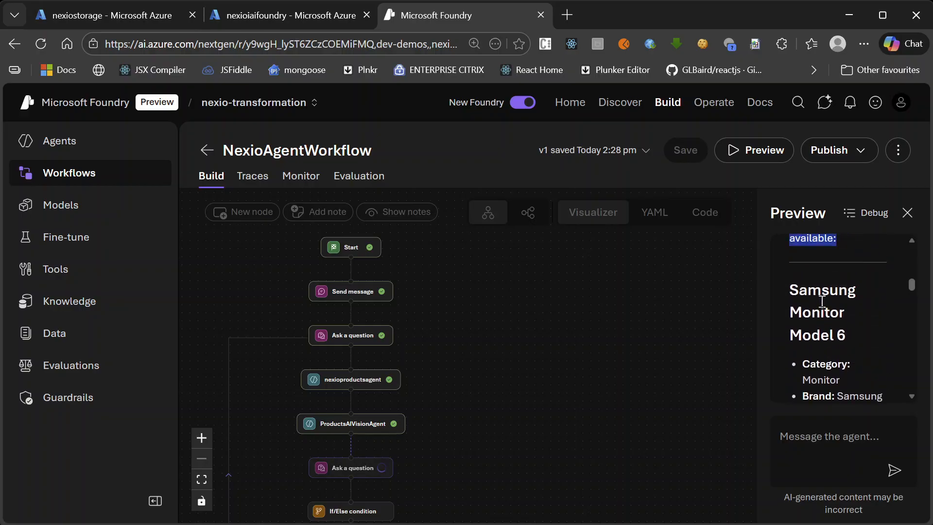
{"action": "scroll", "coordinate": [819, 311], "scroll_direction": "down", "scroll_amount": 2}
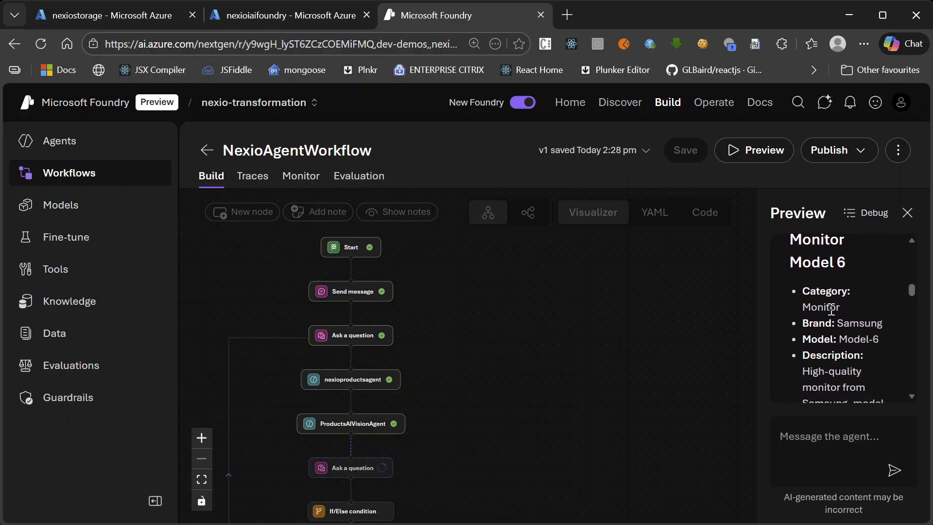
Check the description, price, stock, rating, warranty and region details of the Samsung monitors listed in the nexioproductsagent reply
{"action": "scroll", "coordinate": [858, 323], "scroll_direction": "down", "scroll_amount": 2}
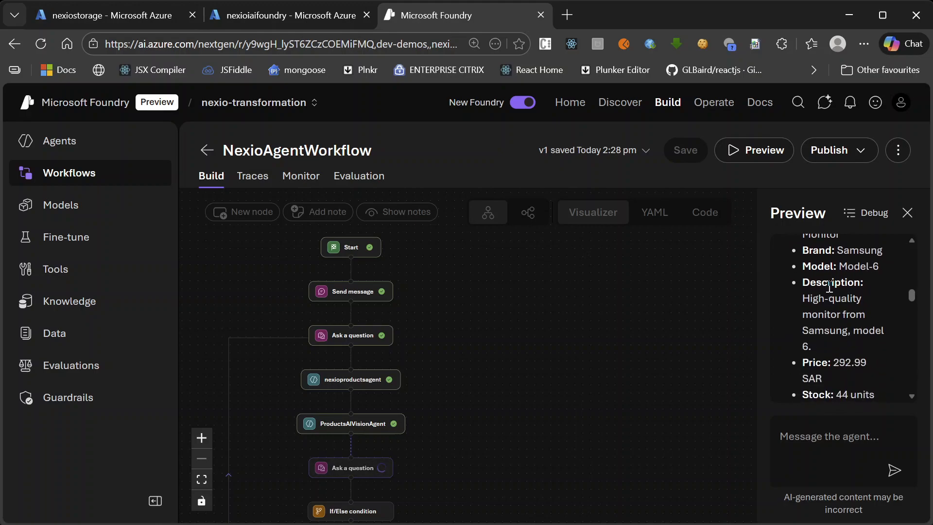
{"action": "scroll", "coordinate": [824, 310], "scroll_direction": "down", "scroll_amount": 2}
{"action": "left_click_drag", "start_coordinate": [823, 307], "coordinate": [827, 297]}
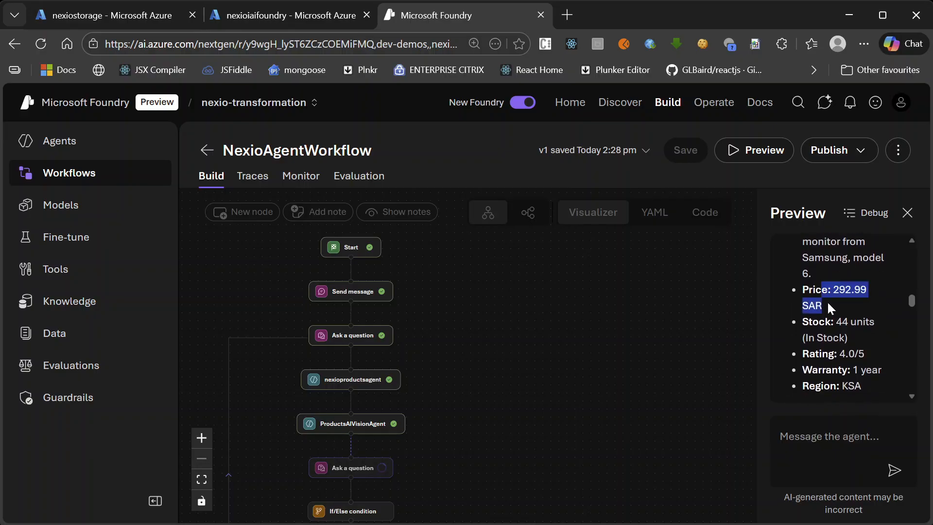
{"action": "scroll", "coordinate": [844, 322], "scroll_direction": "down", "scroll_amount": 2}
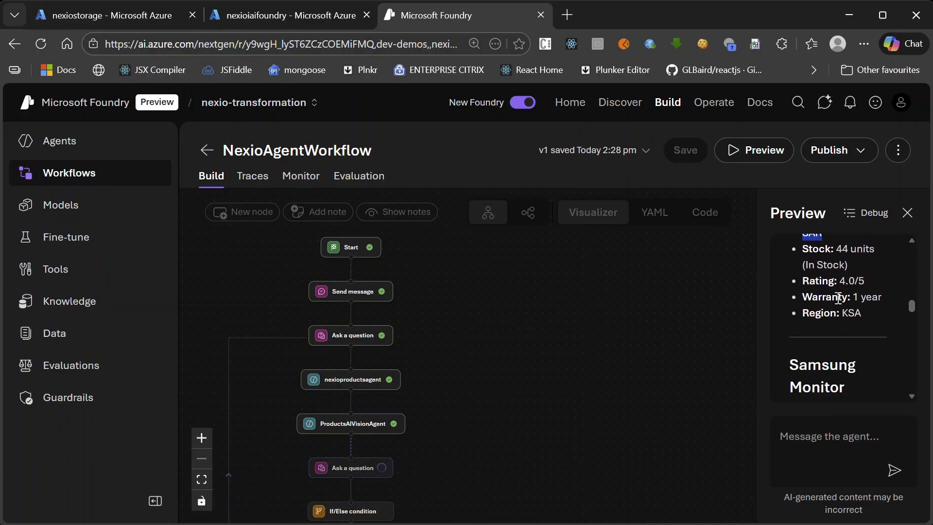
{"action": "scroll", "coordinate": [839, 297], "scroll_direction": "up", "scroll_amount": 2}
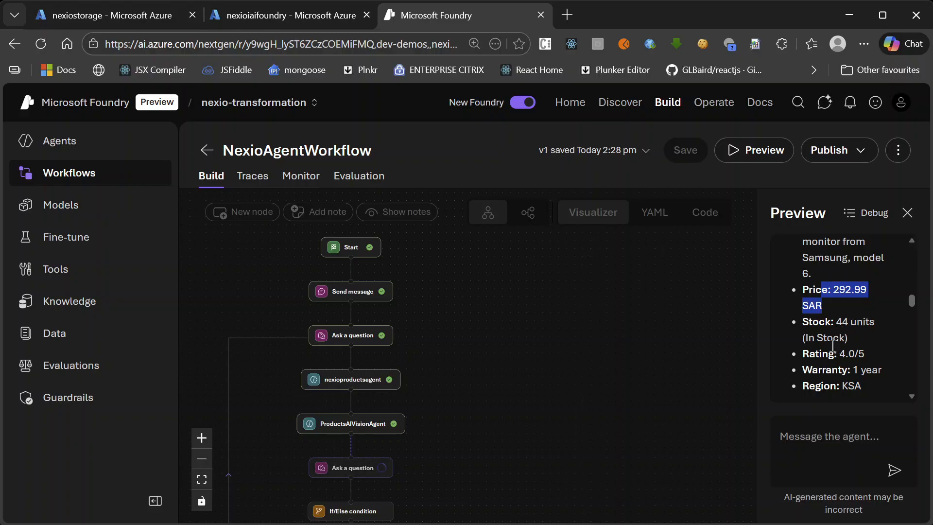
{"action": "scroll", "coordinate": [827, 337], "scroll_direction": "down", "scroll_amount": 2}
{"action": "triple_click", "coordinate": [815, 296]}
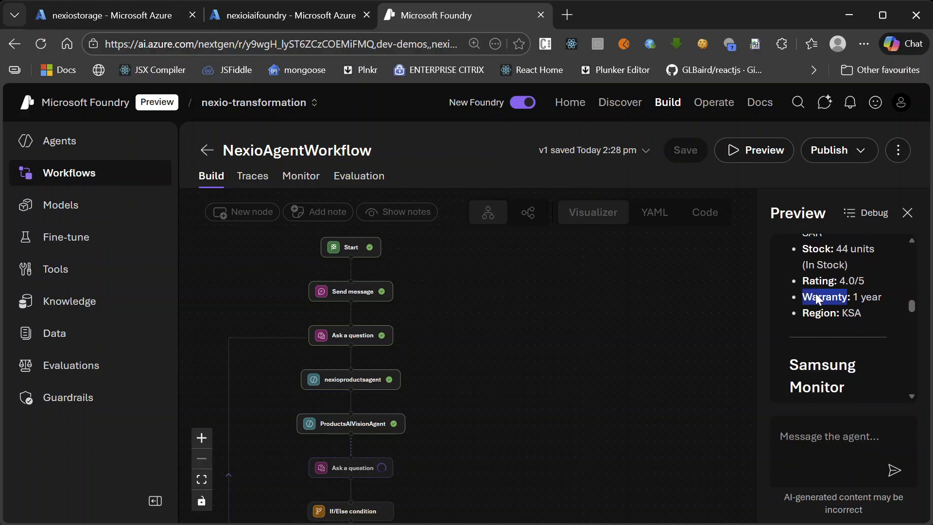
{"action": "scroll", "coordinate": [816, 296], "scroll_direction": "down", "scroll_amount": 3}
{"action": "scroll", "coordinate": [845, 294], "scroll_direction": "down", "scroll_amount": 3}
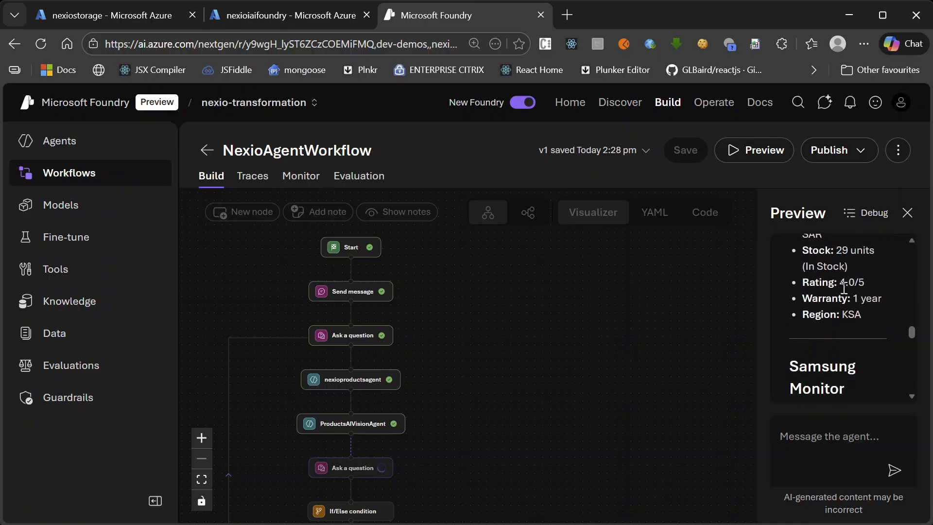
{"action": "scroll", "coordinate": [851, 295], "scroll_direction": "down", "scroll_amount": 10}
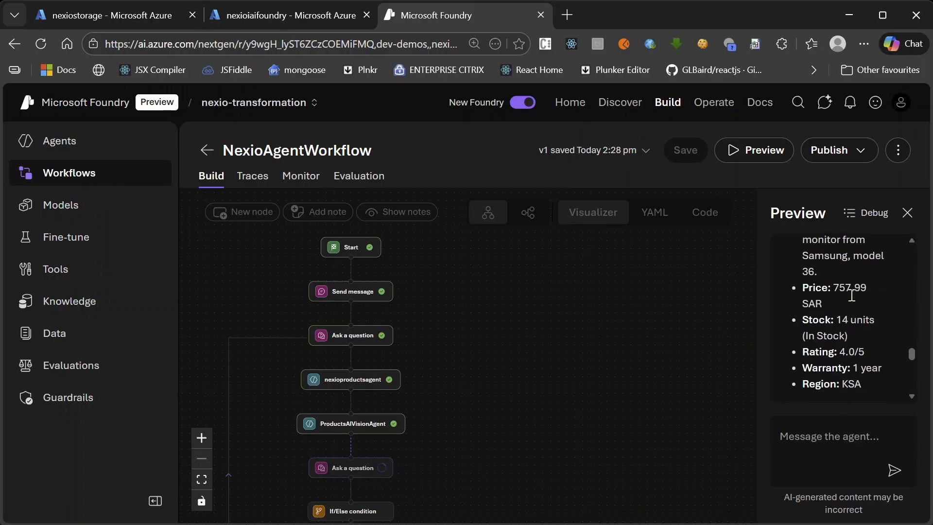
Examine the ProductsAIVisionAgent reply and the follow-up question after it, comparing them with the preceding nexioproductsagent answer
{"action": "scroll", "coordinate": [852, 295], "scroll_direction": "down", "scroll_amount": 3}
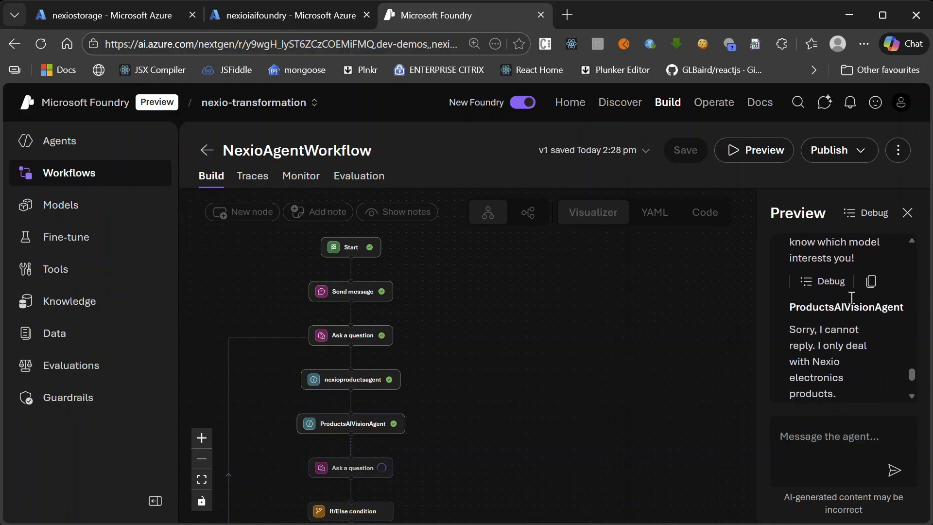
{"action": "scroll", "coordinate": [893, 303], "scroll_direction": "down", "scroll_amount": 3}
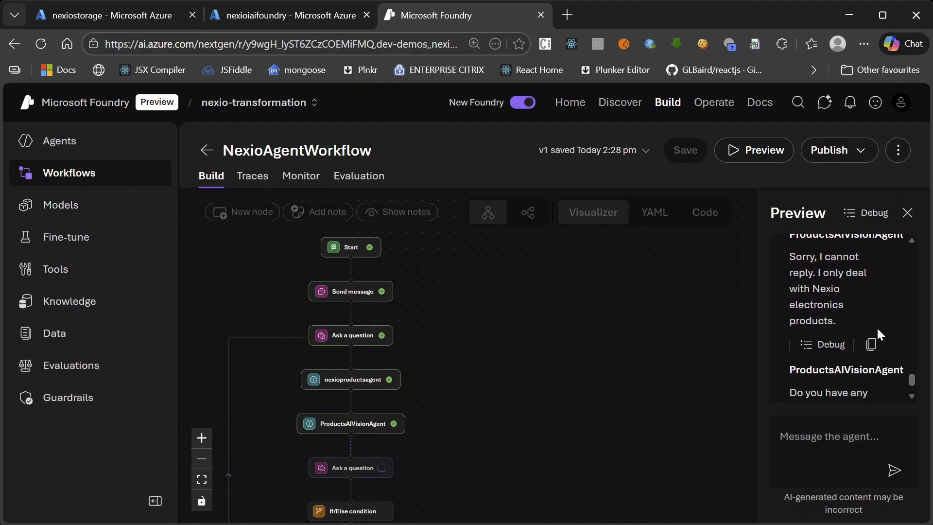
{"action": "scroll", "coordinate": [877, 332], "scroll_direction": "up", "scroll_amount": 3}
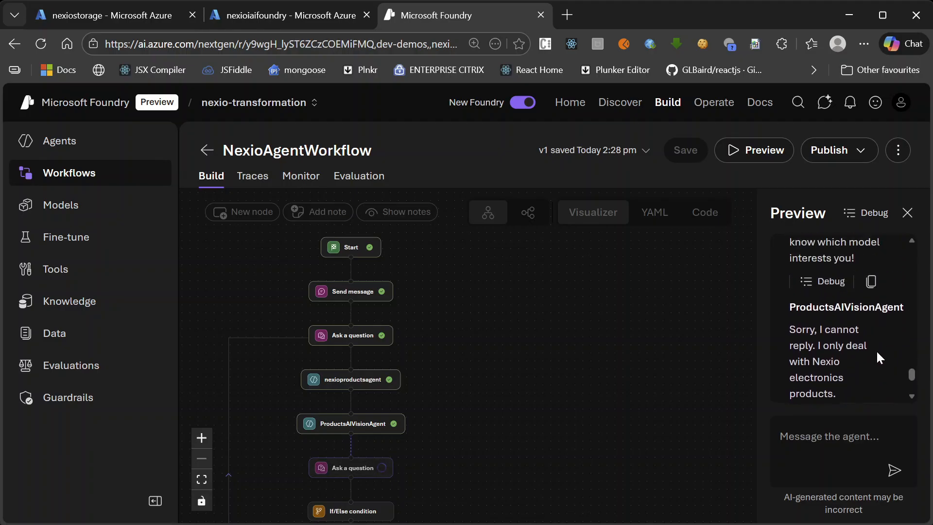
{"action": "scroll", "coordinate": [873, 353], "scroll_direction": "down", "scroll_amount": 5}
{"action": "scroll", "coordinate": [872, 353], "scroll_direction": "up", "scroll_amount": 5}
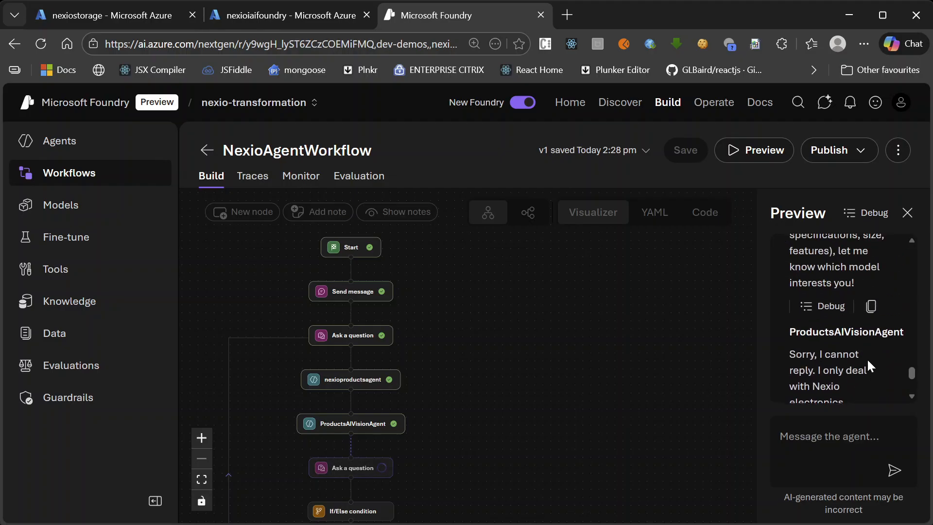
{"action": "scroll", "coordinate": [868, 357], "scroll_direction": "down", "scroll_amount": 3}
{"action": "scroll", "coordinate": [864, 350], "scroll_direction": "up", "scroll_amount": 8}
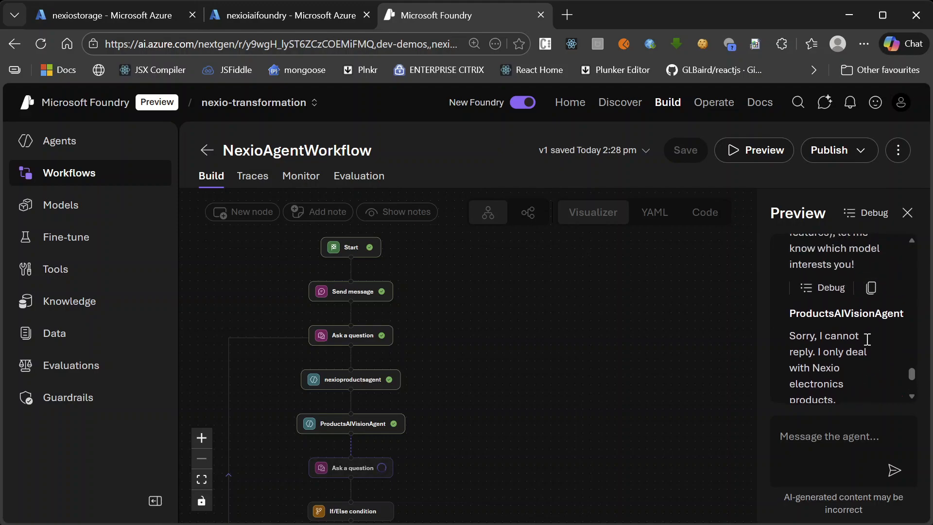
{"action": "scroll", "coordinate": [867, 350], "scroll_direction": "up", "scroll_amount": 4}
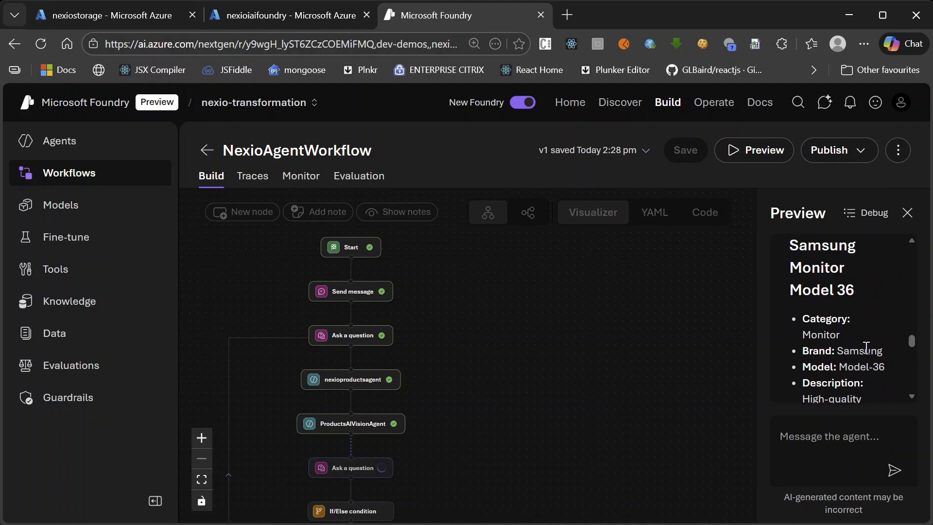
{"action": "scroll", "coordinate": [866, 347], "scroll_direction": "up", "scroll_amount": 3}
{"action": "scroll", "coordinate": [865, 348], "scroll_direction": "down", "scroll_amount": 15}
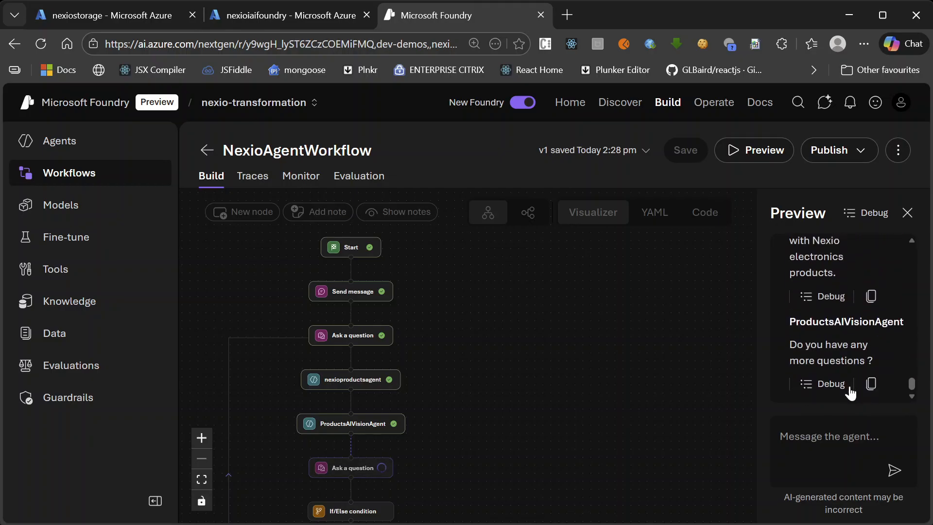
{"action": "scroll", "coordinate": [875, 328], "scroll_direction": "up", "scroll_amount": 1}
{"action": "scroll", "coordinate": [876, 331], "scroll_direction": "up", "scroll_amount": 3}
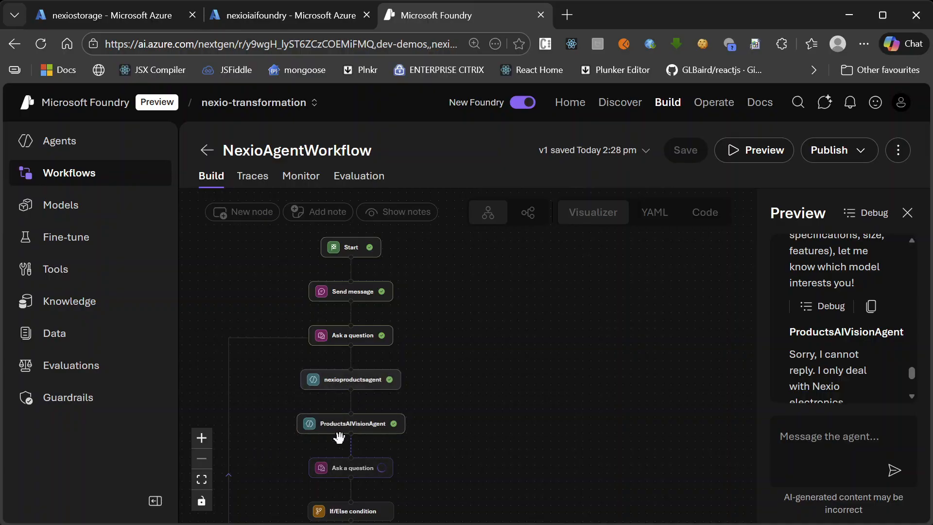
{"action": "scroll", "coordinate": [850, 340], "scroll_direction": "down", "scroll_amount": 3}
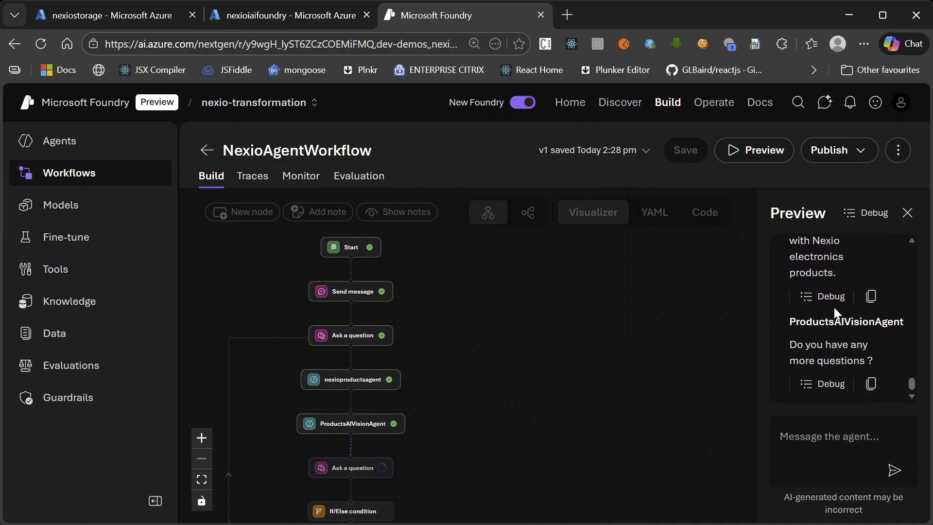
{"action": "scroll", "coordinate": [816, 311], "scroll_direction": "up", "scroll_amount": 2}
{"action": "left_click_drag", "start_coordinate": [790, 282], "coordinate": [807, 309]}
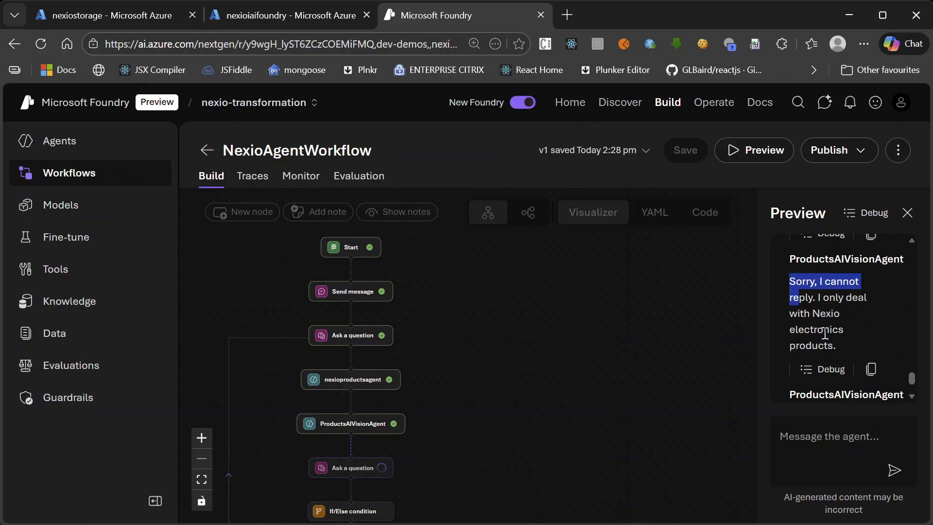
{"action": "left_click", "coordinate": [855, 328]}
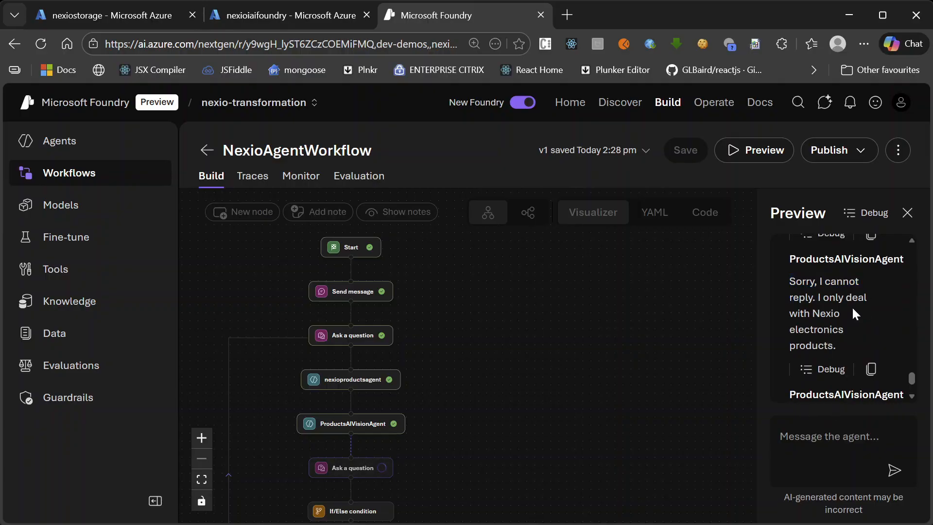
{"action": "scroll", "coordinate": [836, 320], "scroll_direction": "down", "scroll_amount": 2}
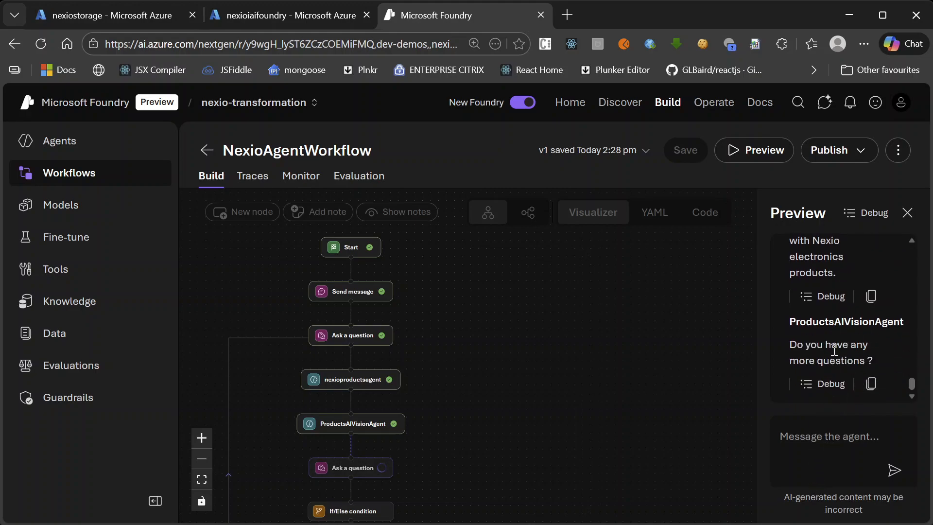
Answer the question about having more questions with "yes" and trace the executed branch in the workflow diagram
{"action": "left_click", "coordinate": [813, 442]}
{"action": "type", "text": "yes"}
{"action": "key", "text": "Return"}
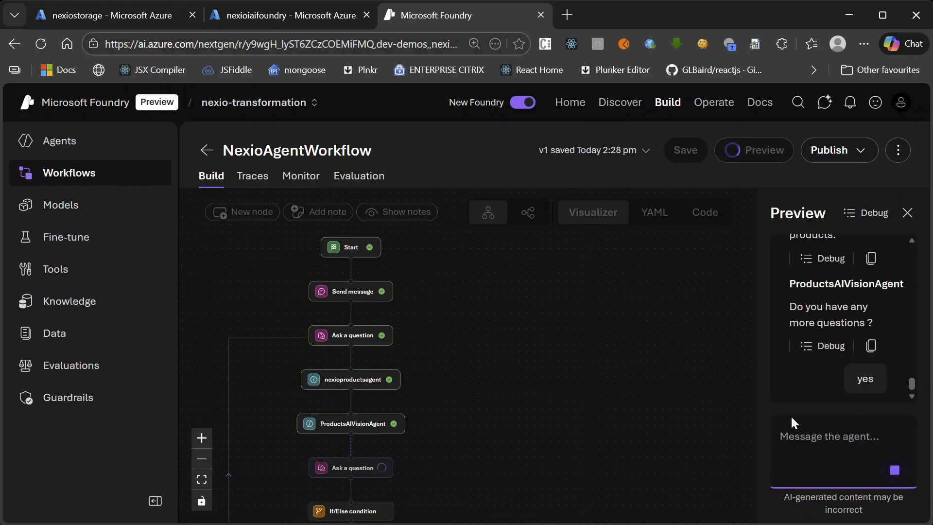
{"action": "left_click_drag", "start_coordinate": [468, 451], "coordinate": [546, 360]}
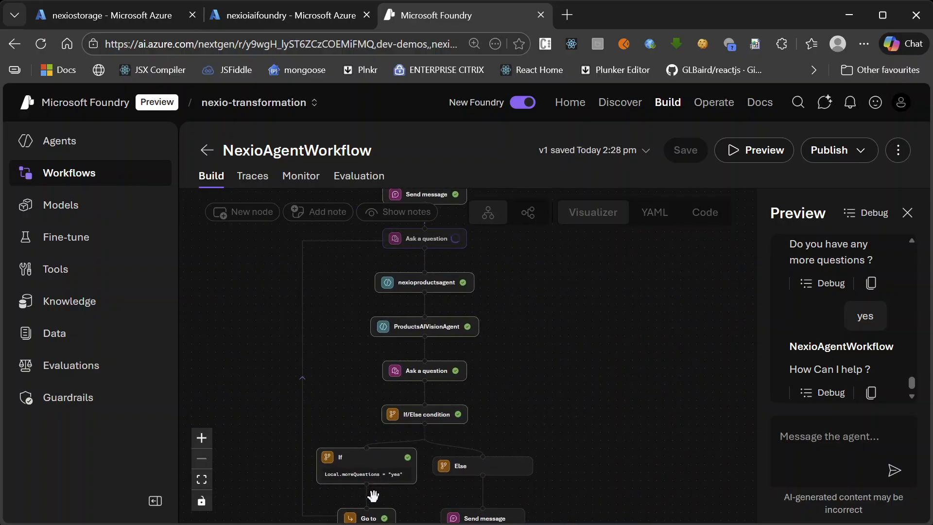
{"action": "left_click_drag", "start_coordinate": [546, 358], "coordinate": [533, 450]}
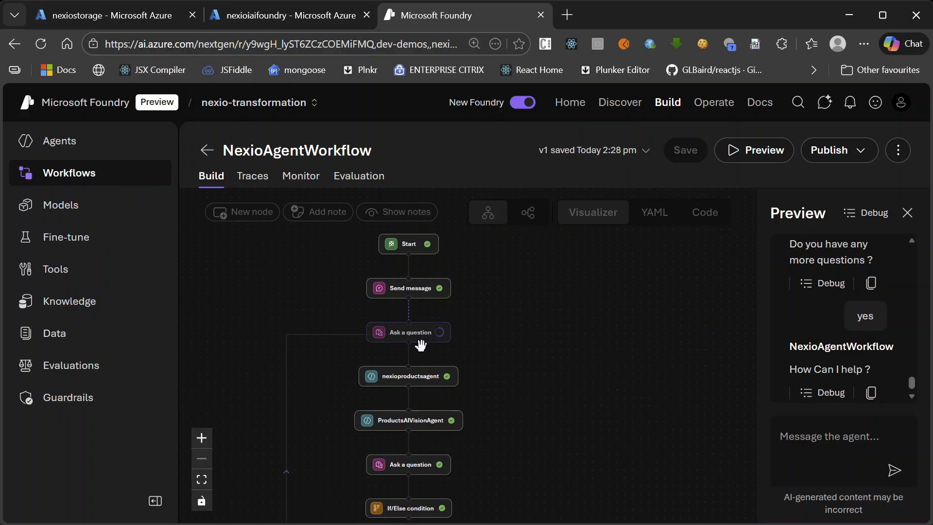
Answer the repeated "How Can I help ?" question in the preview with "Do you have an ipad ?"
{"action": "scroll", "coordinate": [878, 326], "scroll_direction": "down", "scroll_amount": 1}
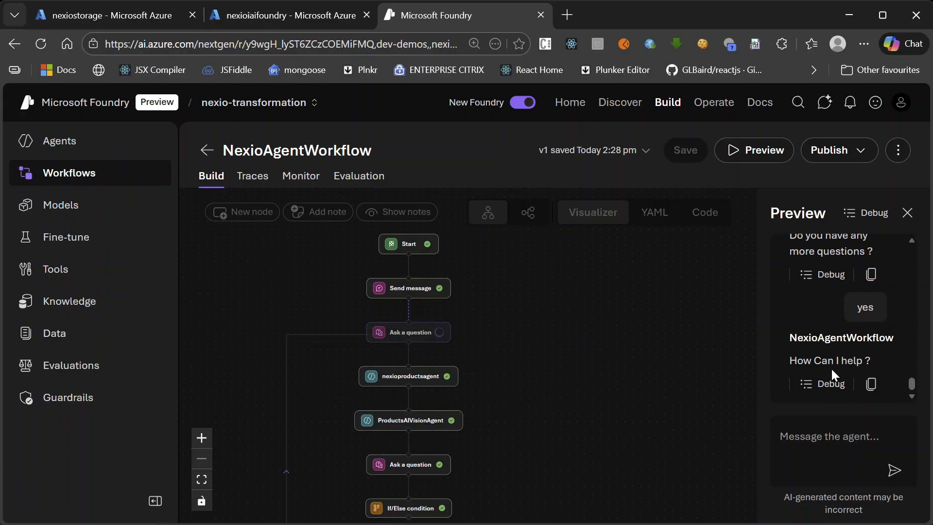
{"action": "left_click", "coordinate": [818, 435]}
{"action": "type", "text": "Do"}
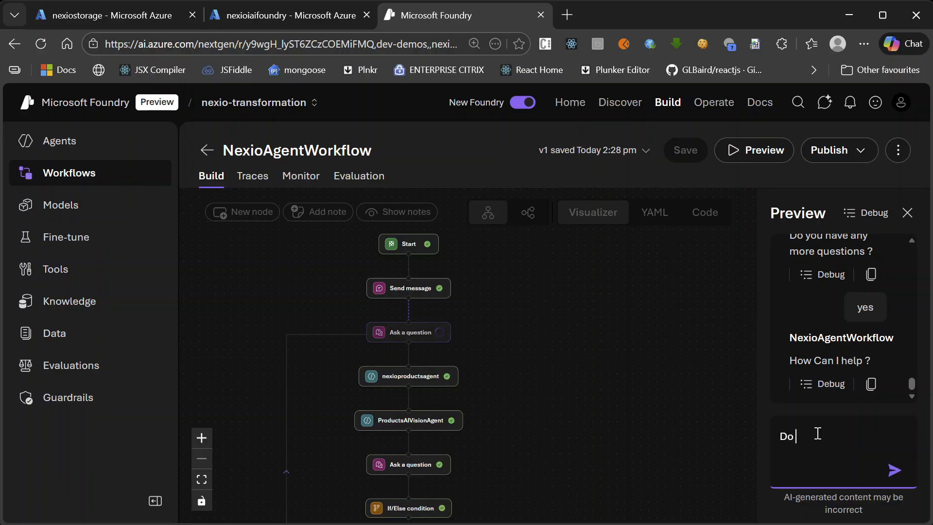
{"action": "type", "text": " you have an ipad ?"}
{"action": "key", "text": "Return"}
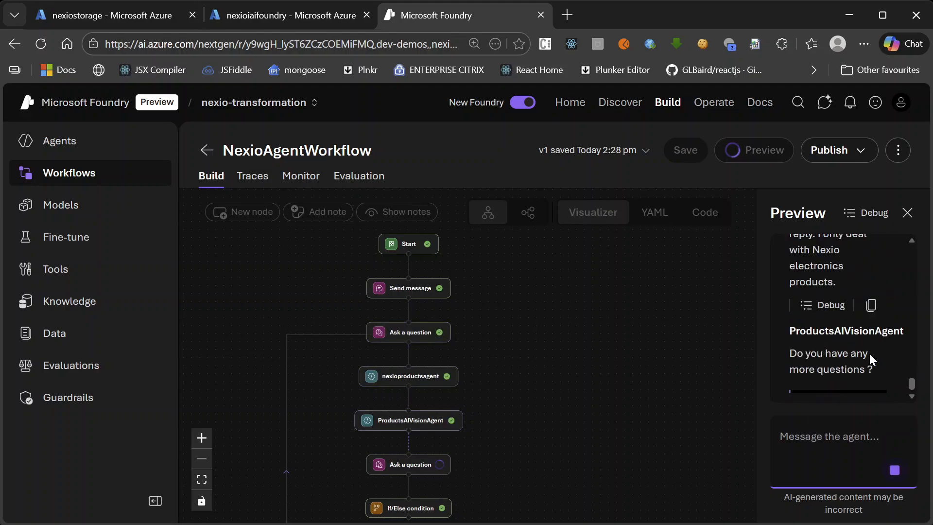
Review both agents' replies to the iPad question and the follow-up question in the preview conversation
{"action": "scroll", "coordinate": [893, 348], "scroll_direction": "up", "scroll_amount": 2}
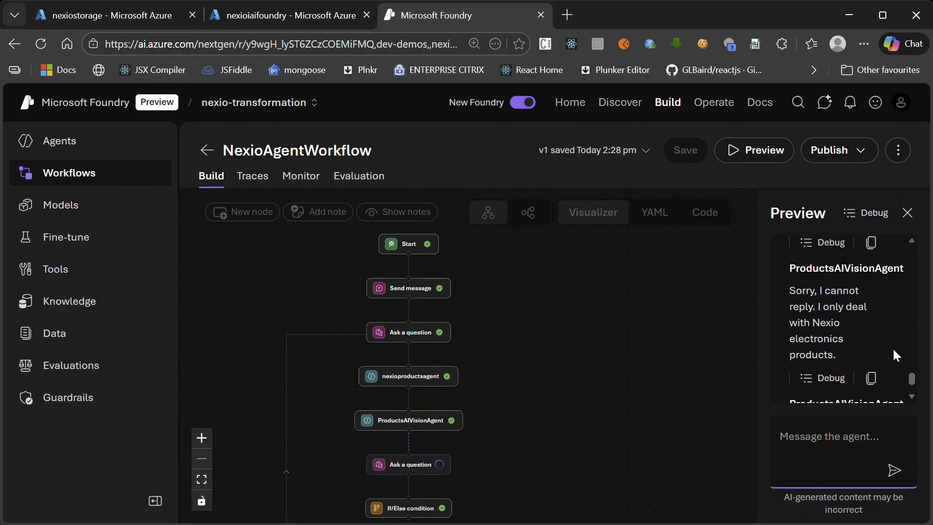
{"action": "scroll", "coordinate": [883, 349], "scroll_direction": "up", "scroll_amount": 2}
{"action": "scroll", "coordinate": [882, 358], "scroll_direction": "up", "scroll_amount": 2}
{"action": "scroll", "coordinate": [882, 357], "scroll_direction": "up", "scroll_amount": 2}
{"action": "scroll", "coordinate": [881, 357], "scroll_direction": "down", "scroll_amount": 1}
{"action": "scroll", "coordinate": [881, 357], "scroll_direction": "down", "scroll_amount": 2}
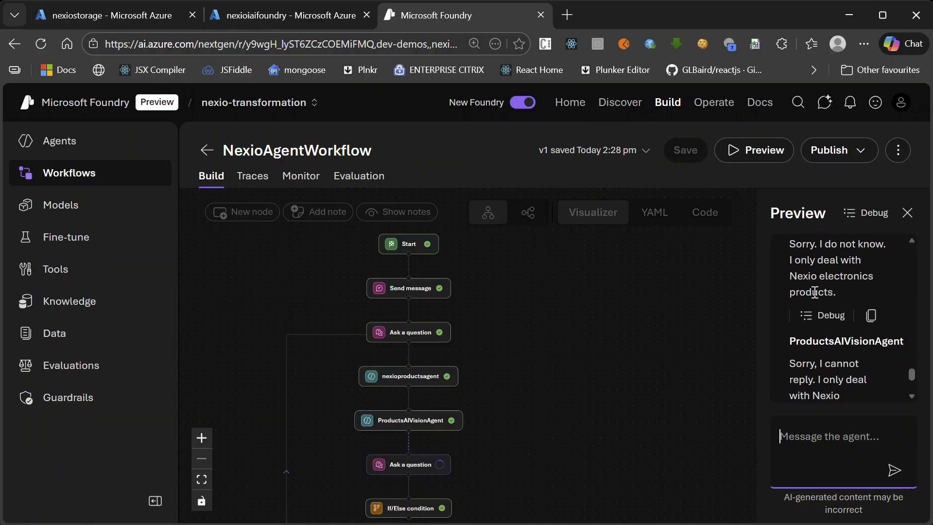
{"action": "scroll", "coordinate": [835, 311], "scroll_direction": "down", "scroll_amount": 2}
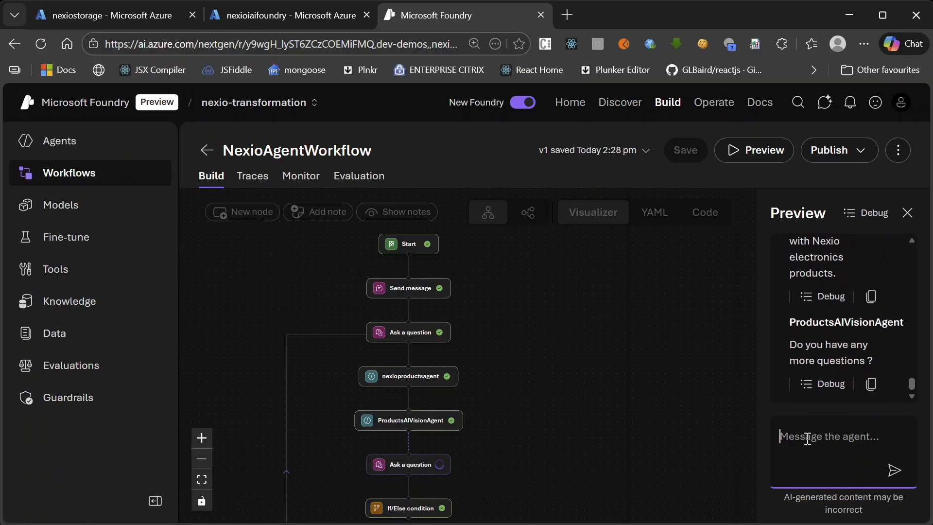
Answer the preview's question about having more questions with "Do you have a laptop ?"
{"action": "type", "text": "Do you have a"}
{"action": "key", "text": "alt+Tab"}
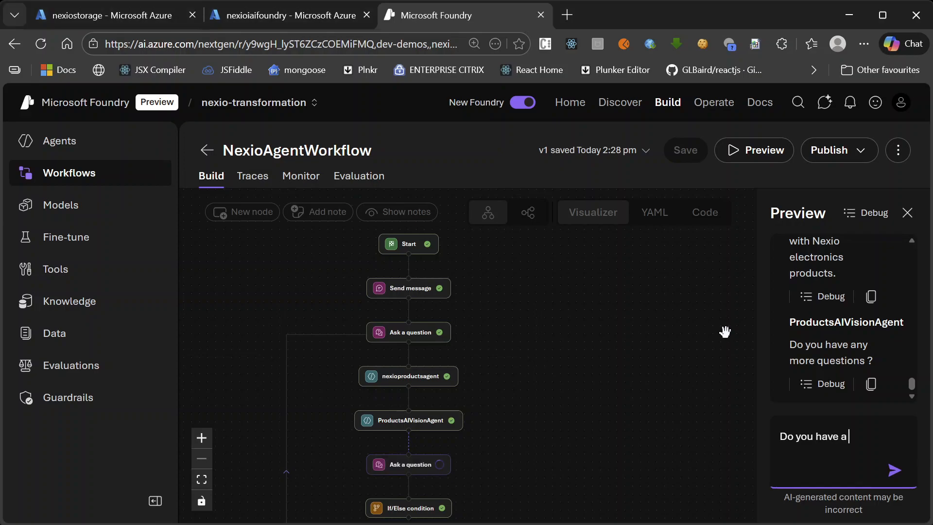
{"action": "left_click", "coordinate": [855, 432]}
{"action": "type", "text": "laptop ?"}
{"action": "key", "text": "Return"}
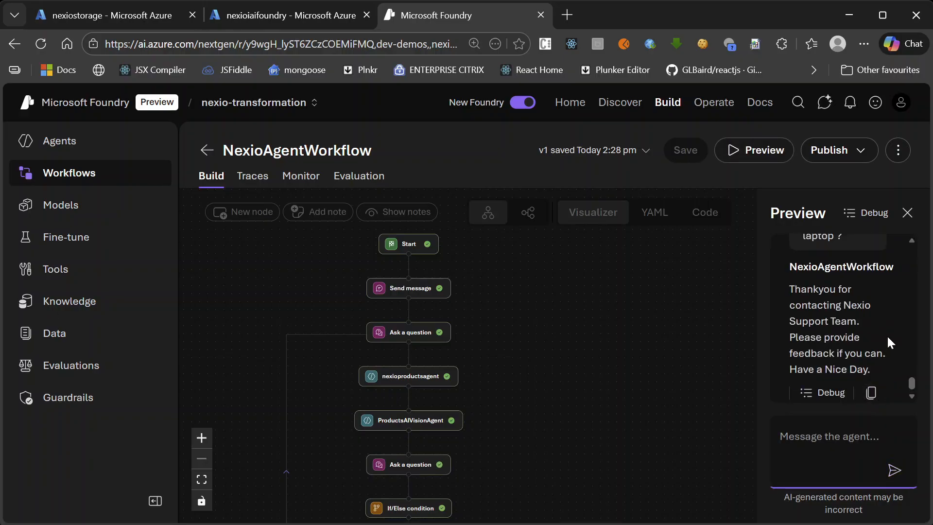
Compare the "Do you have any more questions ?" prompt and the laptop answer with the workflow's closing message in the preview
{"action": "scroll", "coordinate": [879, 312], "scroll_direction": "up", "scroll_amount": 2}
{"action": "scroll", "coordinate": [879, 313], "scroll_direction": "down", "scroll_amount": 1}
{"action": "scroll", "coordinate": [880, 313], "scroll_direction": "up", "scroll_amount": 1}
{"action": "scroll", "coordinate": [878, 318], "scroll_direction": "up", "scroll_amount": 2}
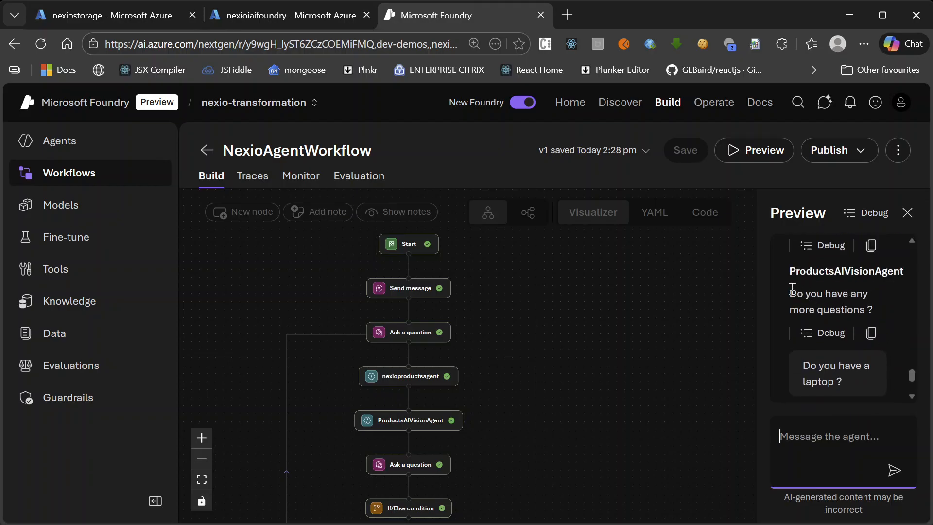
{"action": "left_click_drag", "start_coordinate": [789, 293], "coordinate": [841, 297]}
{"action": "left_click_drag", "start_coordinate": [864, 306], "coordinate": [875, 313]}
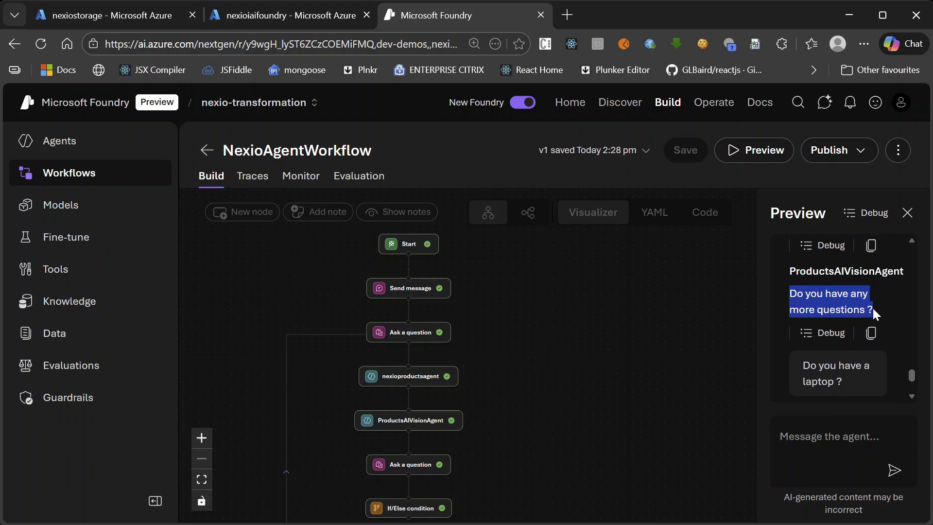
{"action": "scroll", "coordinate": [848, 330], "scroll_direction": "down", "scroll_amount": 1}
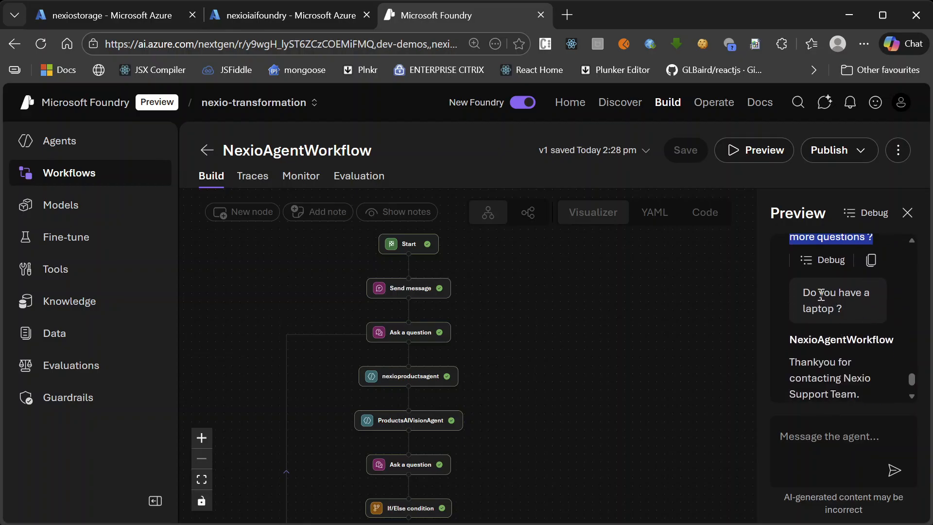
{"action": "scroll", "coordinate": [835, 314], "scroll_direction": "down", "scroll_amount": 1}
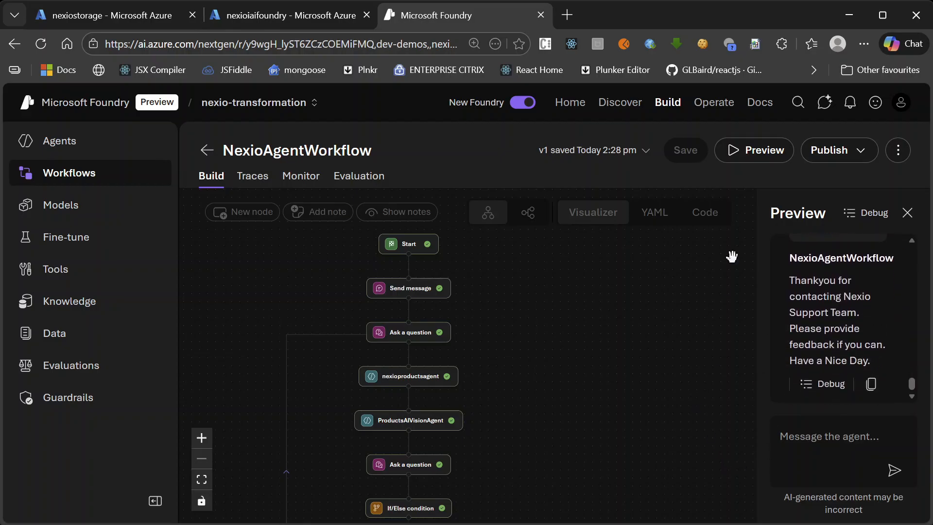
Start a fresh preview run of NexioAgentWorkflow and open the conversation with "hi"
{"action": "left_click", "coordinate": [749, 153]}
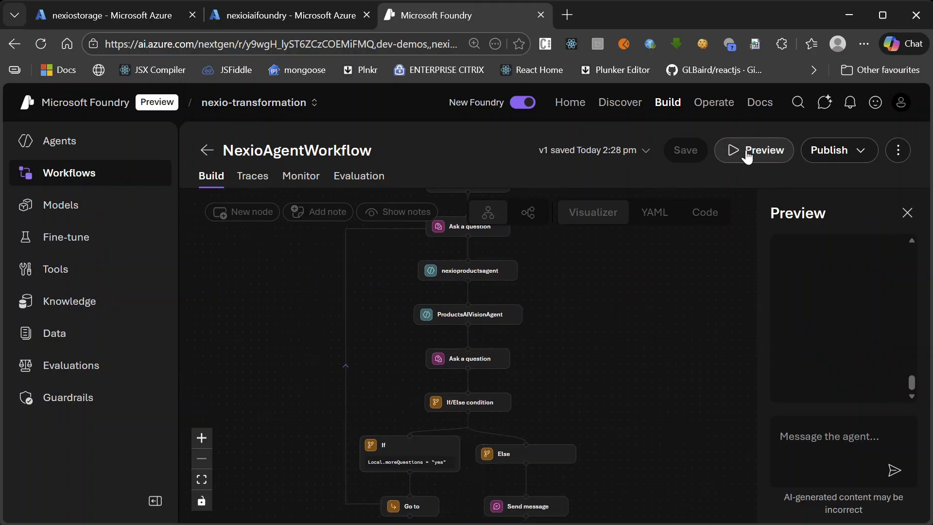
{"action": "scroll", "coordinate": [629, 359], "scroll_direction": "up", "scroll_amount": 3}
{"action": "scroll", "coordinate": [629, 361], "scroll_direction": "down", "scroll_amount": 3}
{"action": "left_click", "coordinate": [810, 427]}
{"action": "type", "text": "hi"}
{"action": "key", "text": "Return"}
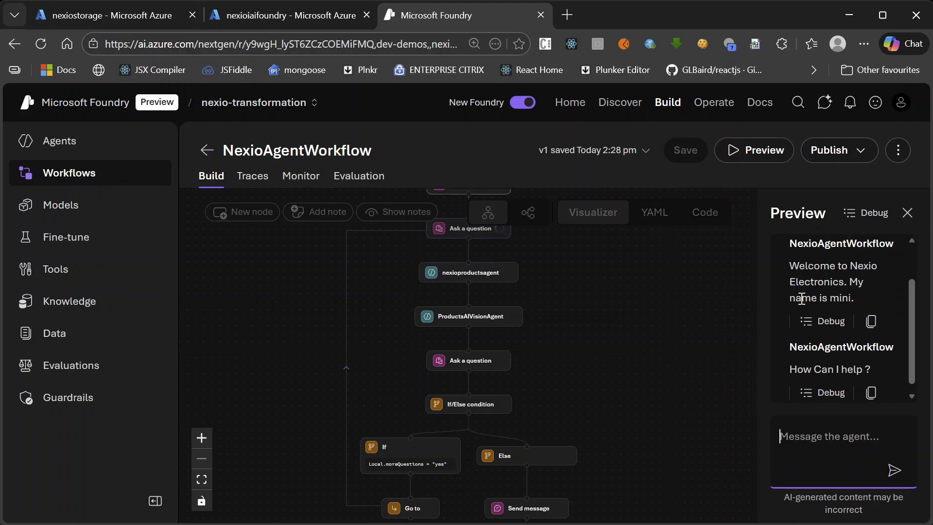
Answer the "How Can I help ?" question with "do you have a laptop. give me details ?"
{"action": "type", "text": "do you have a "}
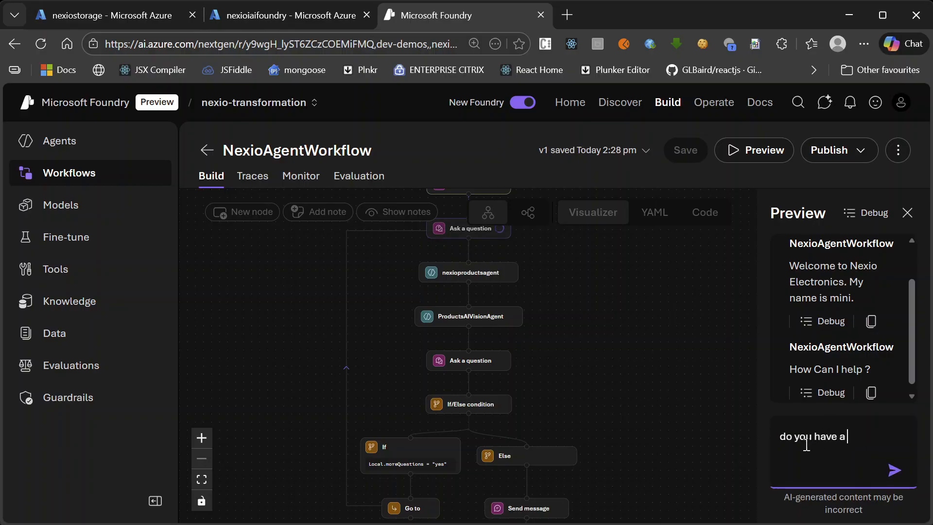
{"action": "type", "text": "laptop. give me details ?"}
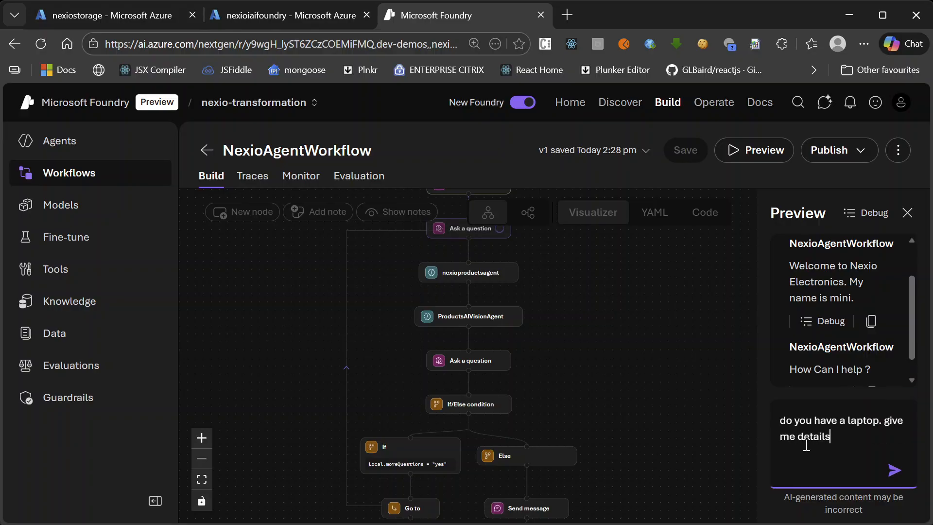
{"action": "key", "text": "Return"}
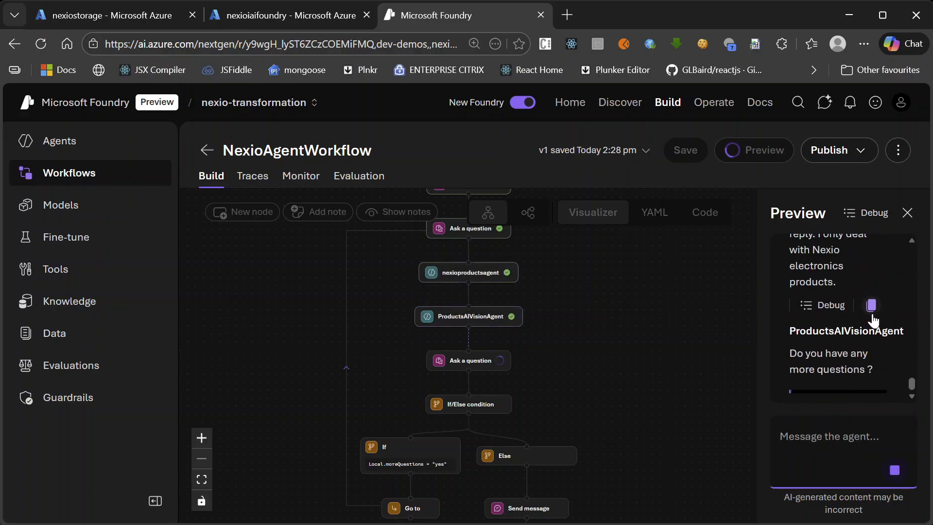
Read through the laptop details in the preview conversation and the ProductsAIVisionAgent reply that follows them
{"action": "scroll", "coordinate": [877, 309], "scroll_direction": "up", "scroll_amount": 3}
{"action": "scroll", "coordinate": [877, 311], "scroll_direction": "up", "scroll_amount": 10}
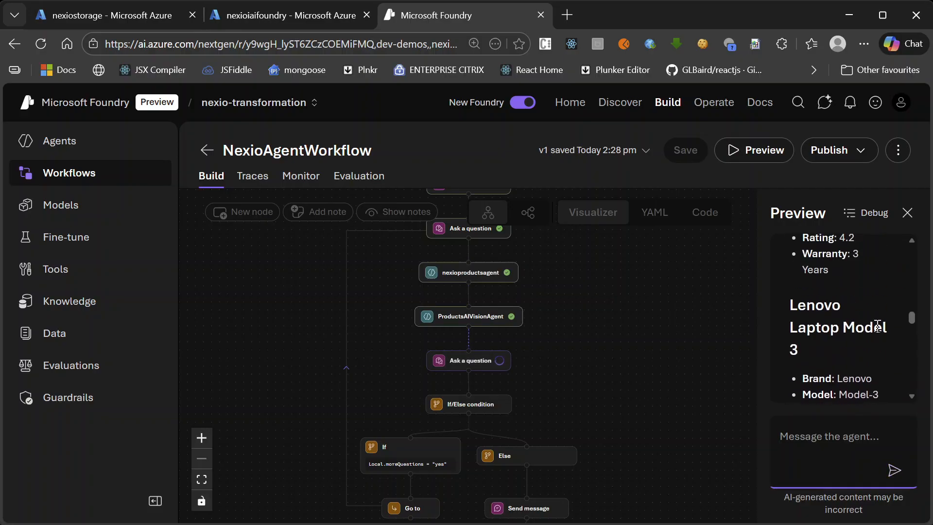
{"action": "scroll", "coordinate": [876, 325], "scroll_direction": "up", "scroll_amount": 6}
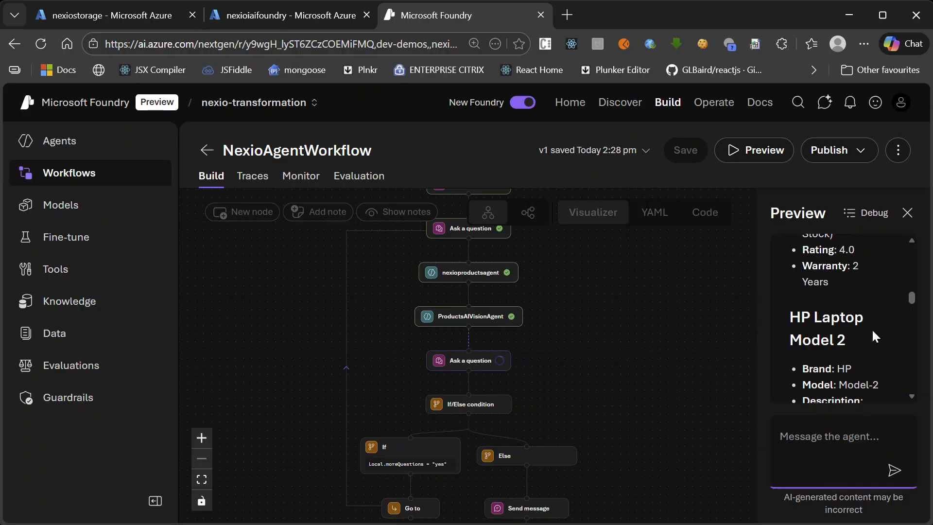
{"action": "scroll", "coordinate": [872, 327], "scroll_direction": "down", "scroll_amount": 5}
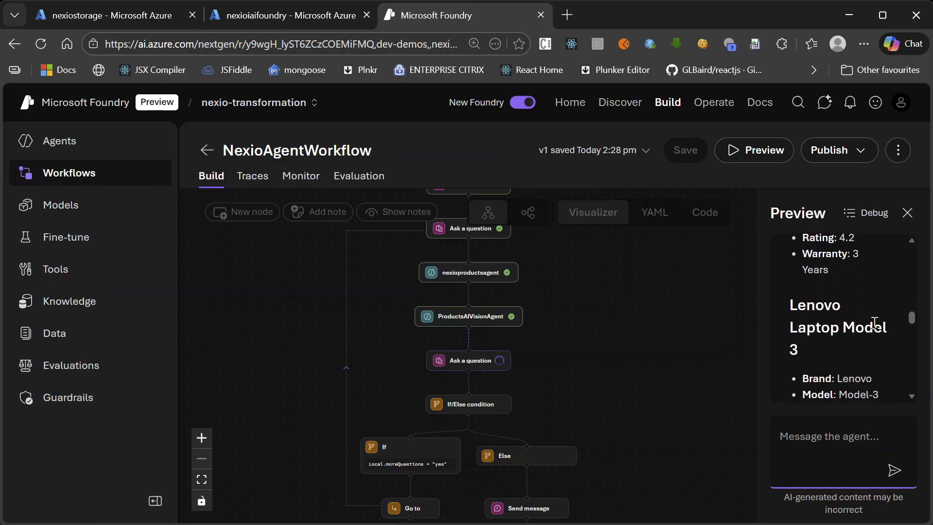
{"action": "scroll", "coordinate": [874, 323], "scroll_direction": "down", "scroll_amount": 4}
{"action": "scroll", "coordinate": [874, 322], "scroll_direction": "down", "scroll_amount": 3}
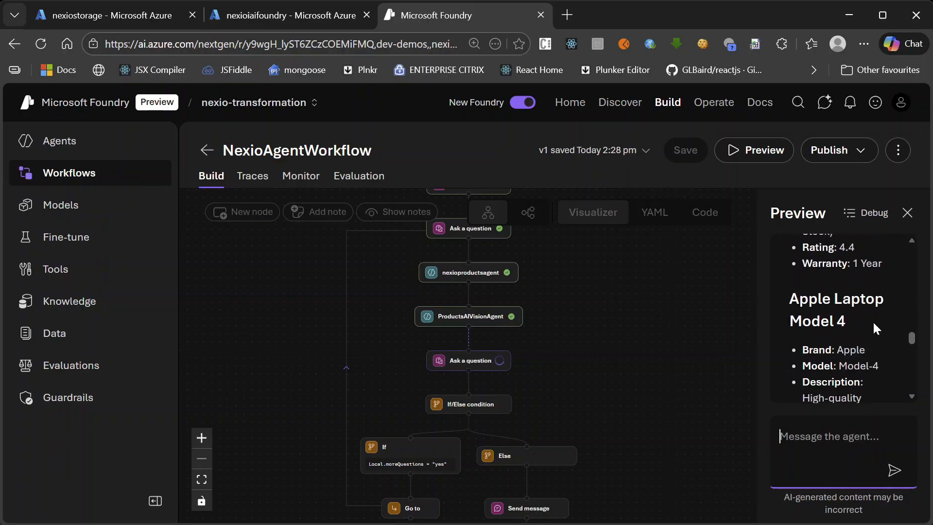
{"action": "scroll", "coordinate": [873, 321], "scroll_direction": "down", "scroll_amount": 5}
{"action": "scroll", "coordinate": [873, 322], "scroll_direction": "down", "scroll_amount": 3}
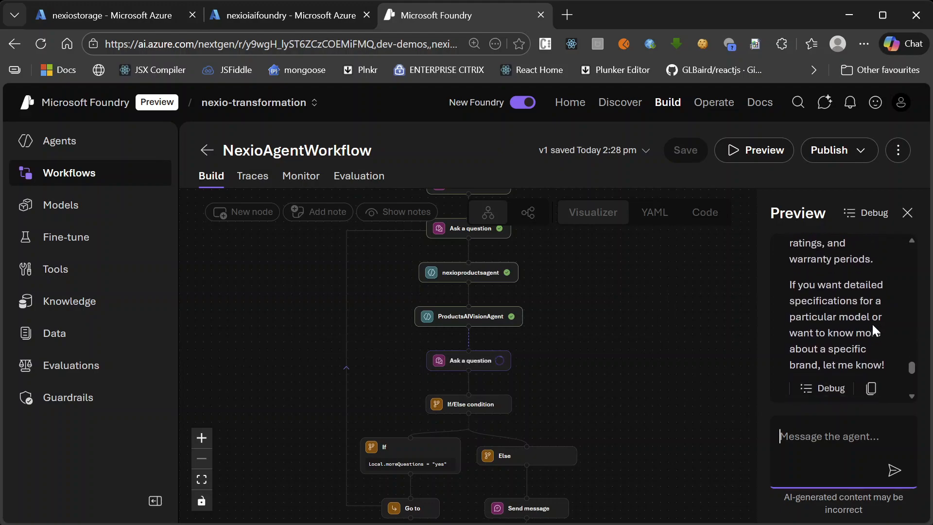
{"action": "scroll", "coordinate": [872, 323], "scroll_direction": "down", "scroll_amount": 4}
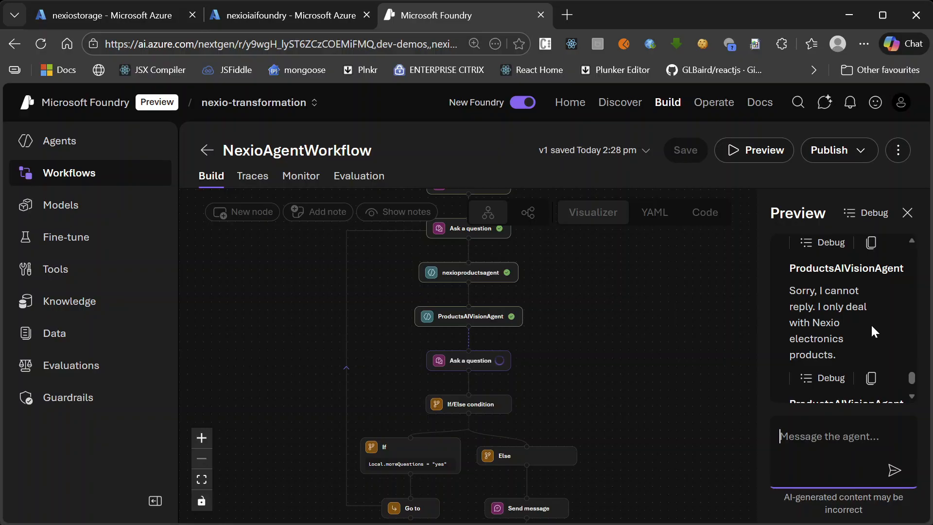
Leave the preview for the workflows list and reopen NexioAgentWorkflow with its agent nodes in view
{"action": "left_click", "coordinate": [206, 150]}
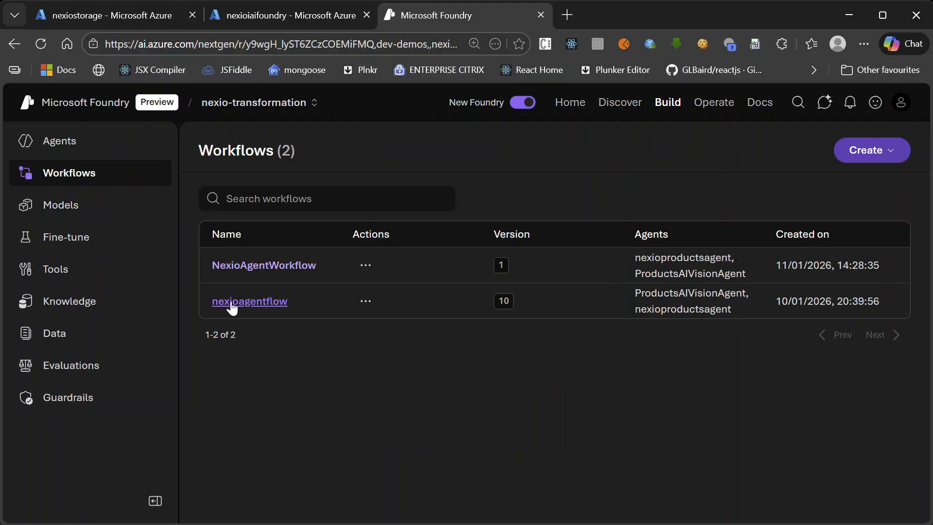
{"action": "left_click", "coordinate": [264, 273]}
{"action": "scroll", "coordinate": [821, 319], "scroll_direction": "down", "scroll_amount": 3}
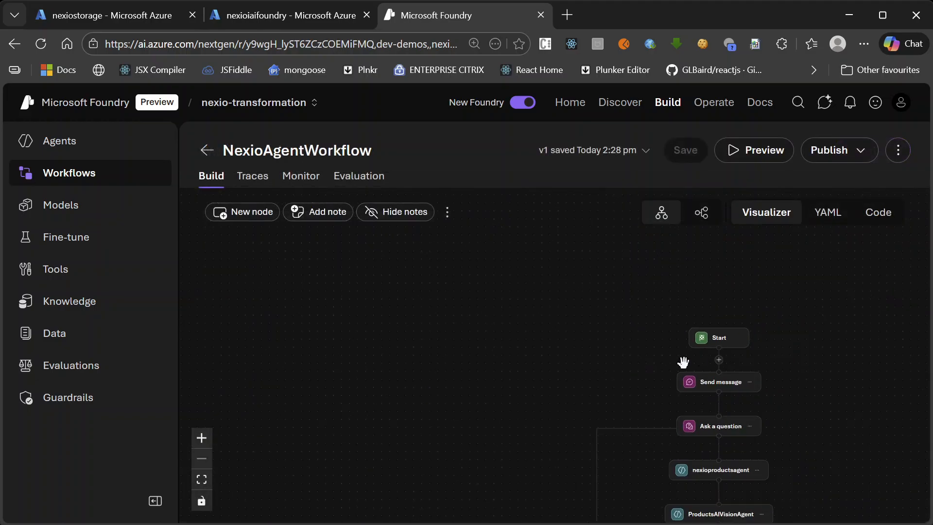
{"action": "scroll", "coordinate": [792, 423], "scroll_direction": "up", "scroll_amount": 4}
{"action": "scroll", "coordinate": [587, 335], "scroll_direction": "down", "scroll_amount": 4}
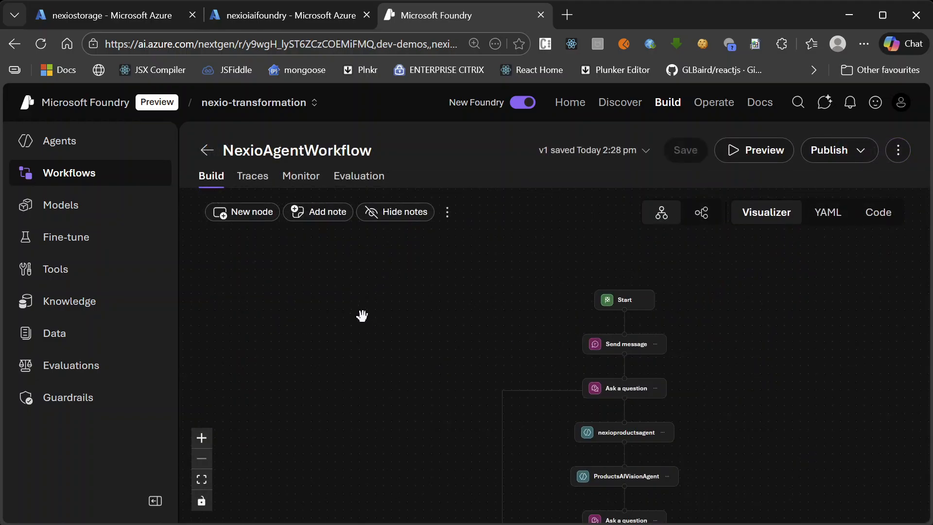
{"action": "left_click_drag", "start_coordinate": [444, 407], "coordinate": [352, 279]}
{"action": "scroll", "coordinate": [697, 342], "scroll_direction": "up", "scroll_amount": 2}
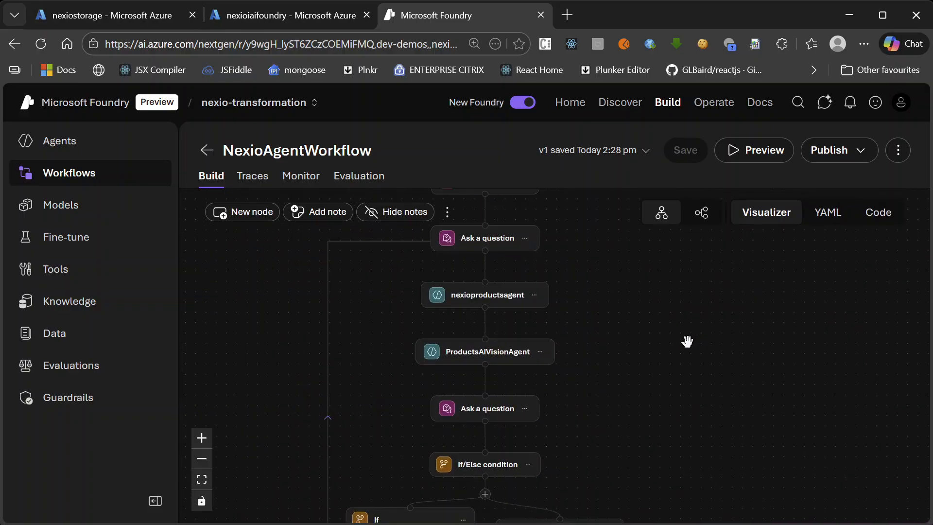
Inspect the ProductsAIVisionAgent node's action settings, from input message and saved output to next action, and close them without changes
{"action": "left_click", "coordinate": [436, 369]}
{"action": "scroll", "coordinate": [855, 302], "scroll_direction": "down", "scroll_amount": 3}
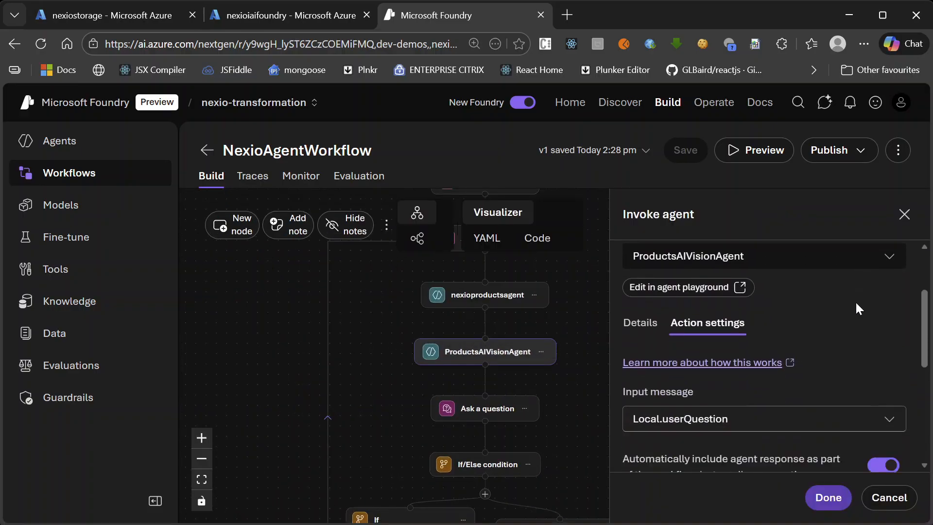
{"action": "scroll", "coordinate": [851, 311], "scroll_direction": "down", "scroll_amount": 2}
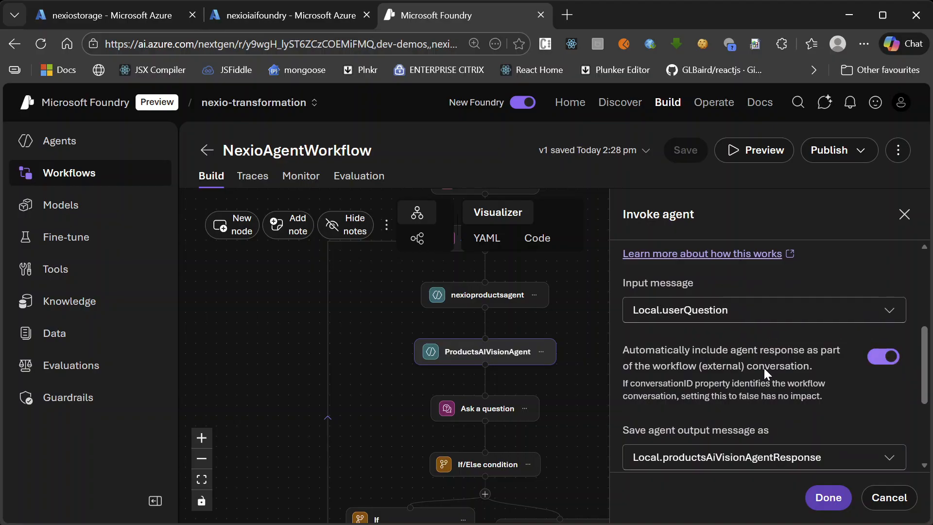
{"action": "scroll", "coordinate": [755, 349], "scroll_direction": "down", "scroll_amount": 3}
{"action": "scroll", "coordinate": [788, 379], "scroll_direction": "up", "scroll_amount": 1}
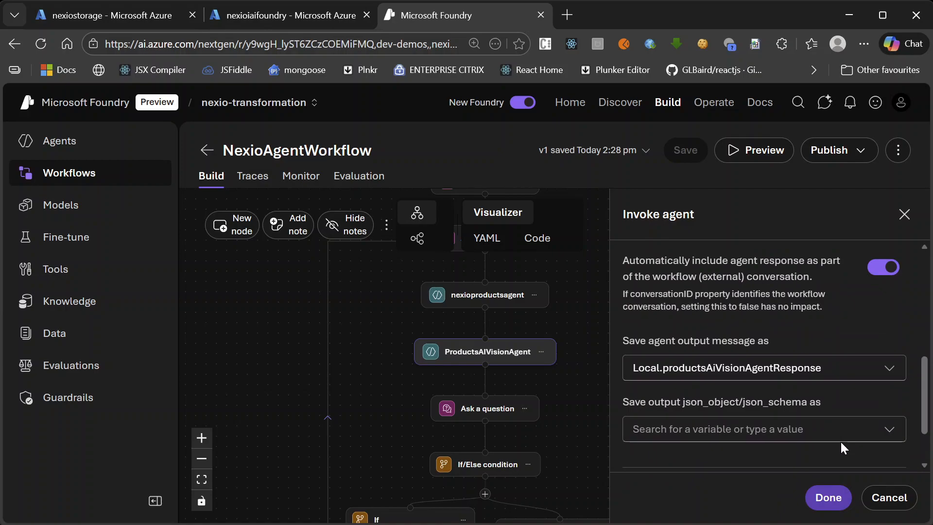
{"action": "scroll", "coordinate": [803, 355], "scroll_direction": "down", "scroll_amount": 1}
{"action": "scroll", "coordinate": [803, 355], "scroll_direction": "down", "scroll_amount": 2}
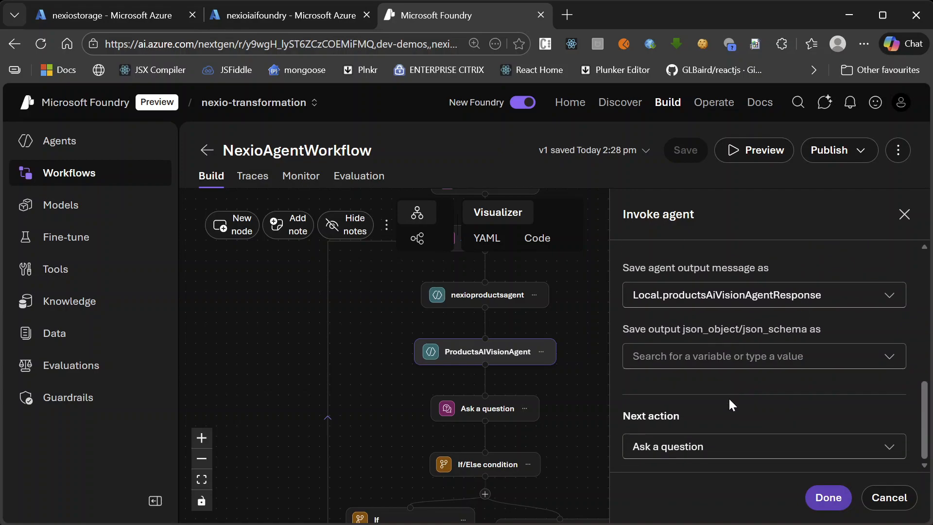
{"action": "scroll", "coordinate": [728, 398], "scroll_direction": "up", "scroll_amount": 5}
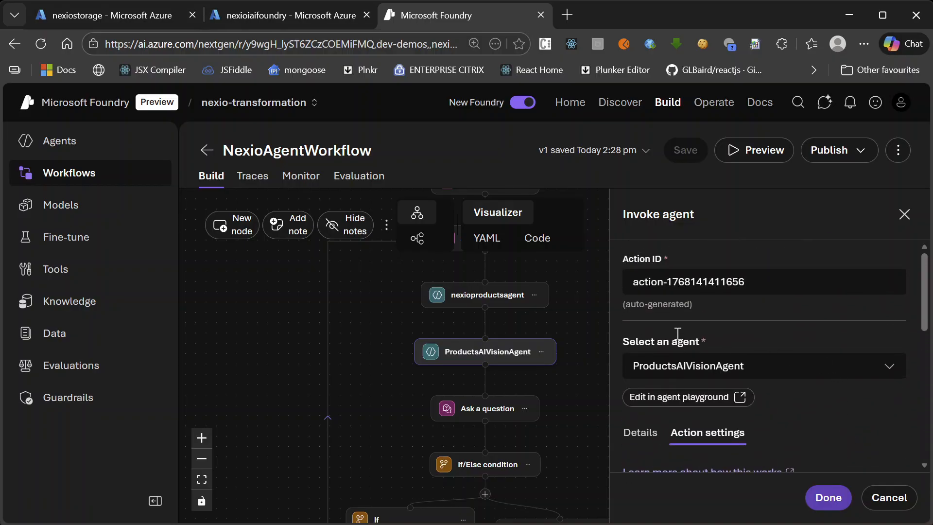
{"action": "left_click", "coordinate": [904, 214]}
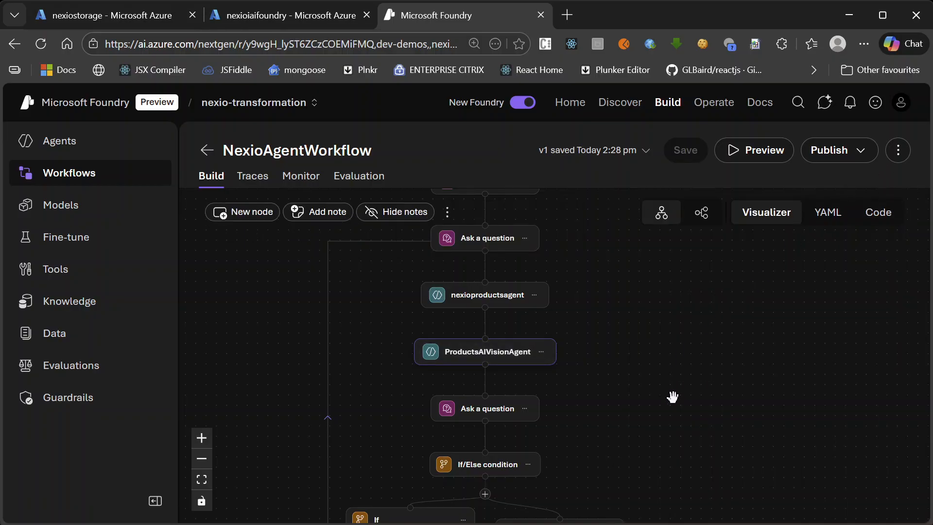
Examine the workflow's node sequence from Start through both agents to the If/Else condition, including the loop back to the first question
{"action": "left_click_drag", "start_coordinate": [708, 377], "coordinate": [743, 486]}
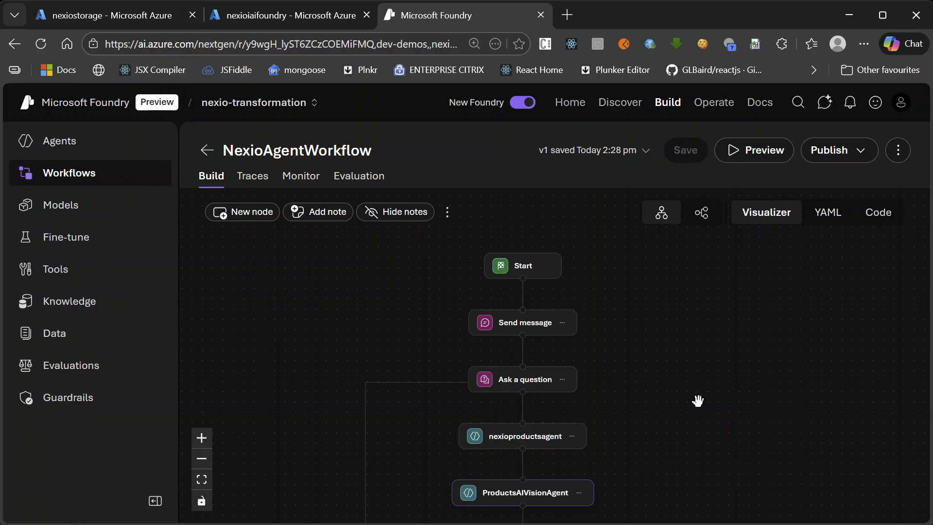
{"action": "scroll", "coordinate": [685, 389], "scroll_direction": "down", "scroll_amount": 2}
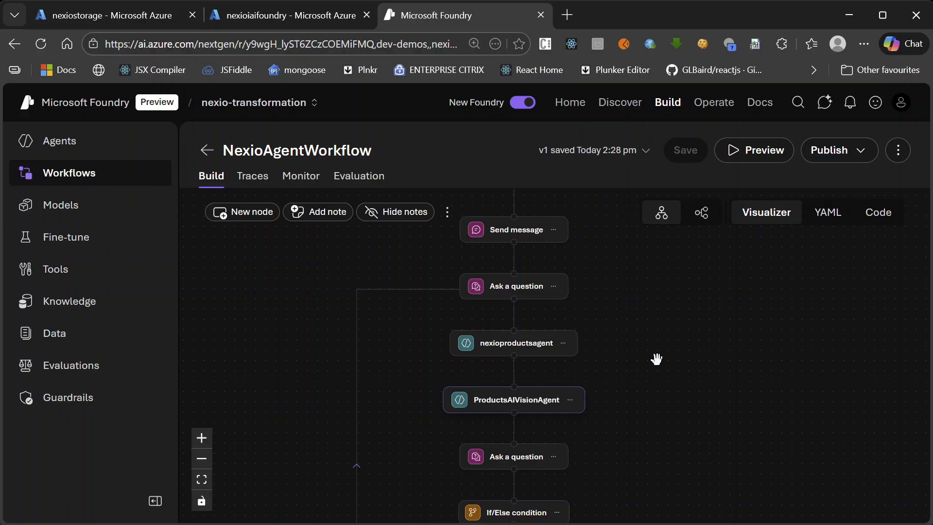
{"action": "scroll", "coordinate": [656, 356], "scroll_direction": "down", "scroll_amount": 2}
{"action": "mouse_move", "coordinate": [710, 423]}
{"action": "left_mouse_down"}
{"action": "mouse_move", "coordinate": [702, 401]}
{"action": "mouse_move", "coordinate": [707, 420]}
{"action": "left_mouse_up"}
{"action": "scroll", "coordinate": [535, 275], "scroll_direction": "up", "scroll_amount": 3}
{"action": "mouse_move", "coordinate": [546, 351]}
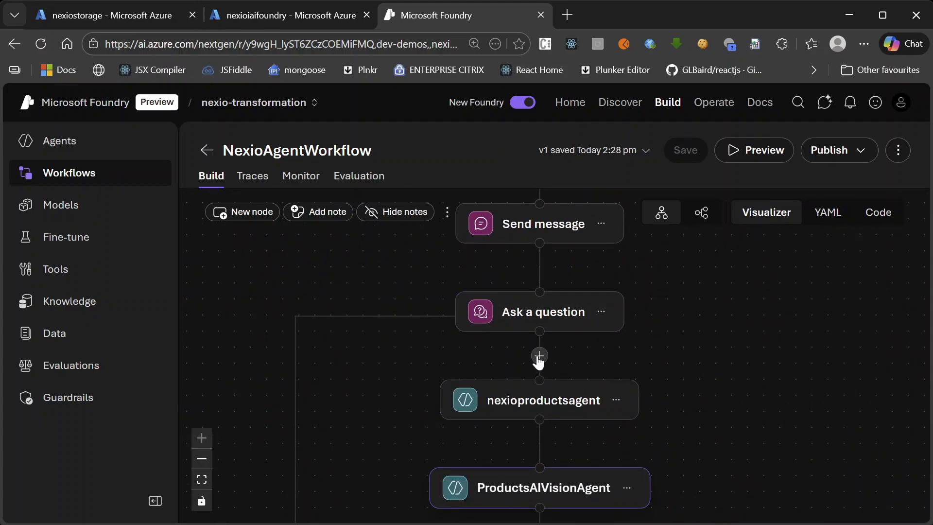
{"action": "scroll", "coordinate": [538, 362], "scroll_direction": "down", "scroll_amount": 3}
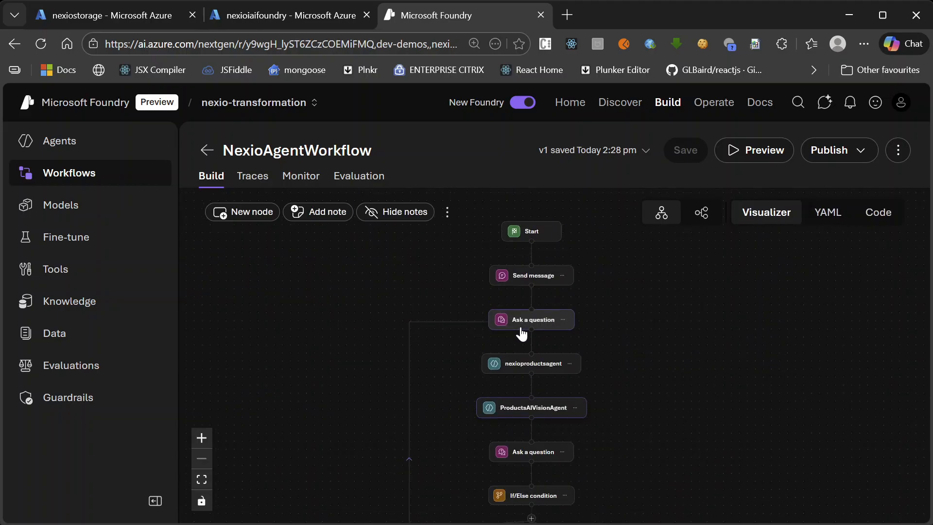